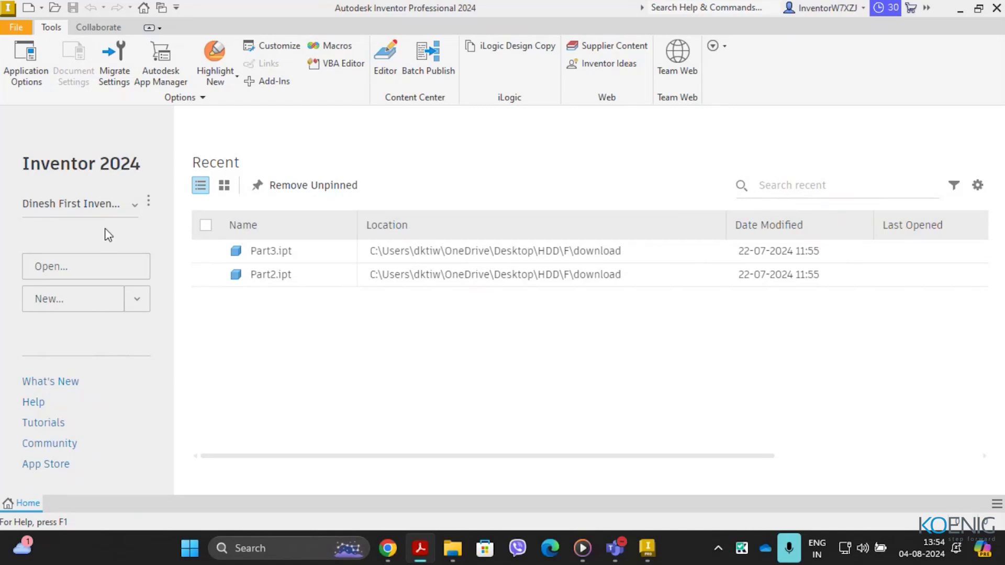
# Step: Switch to Microsoft Whiteboard and start a new whiteboard with a blank canvas, dismissing the templates
pyautogui.click(96, 262)
pyautogui.click(280, 547)
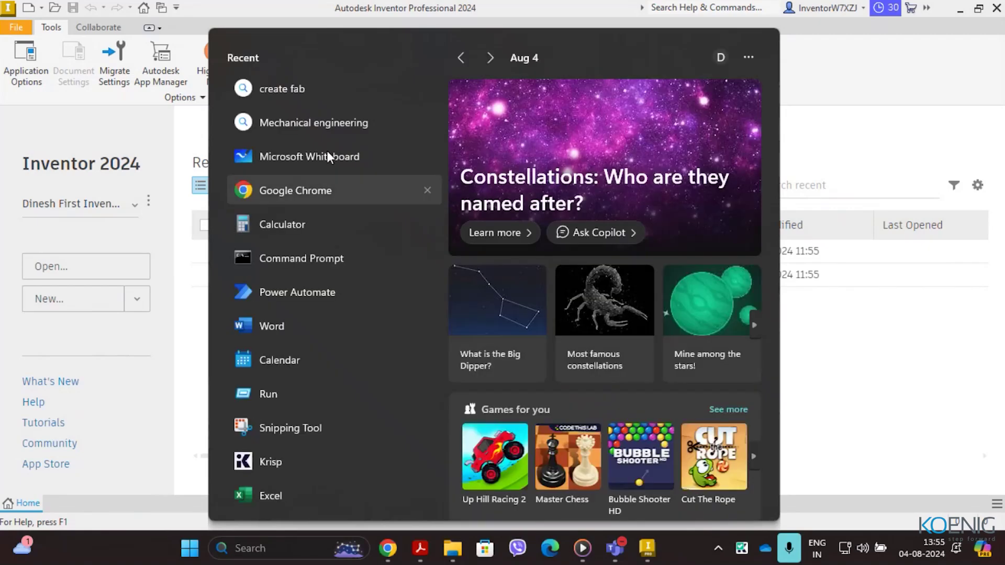
pyautogui.click(317, 158)
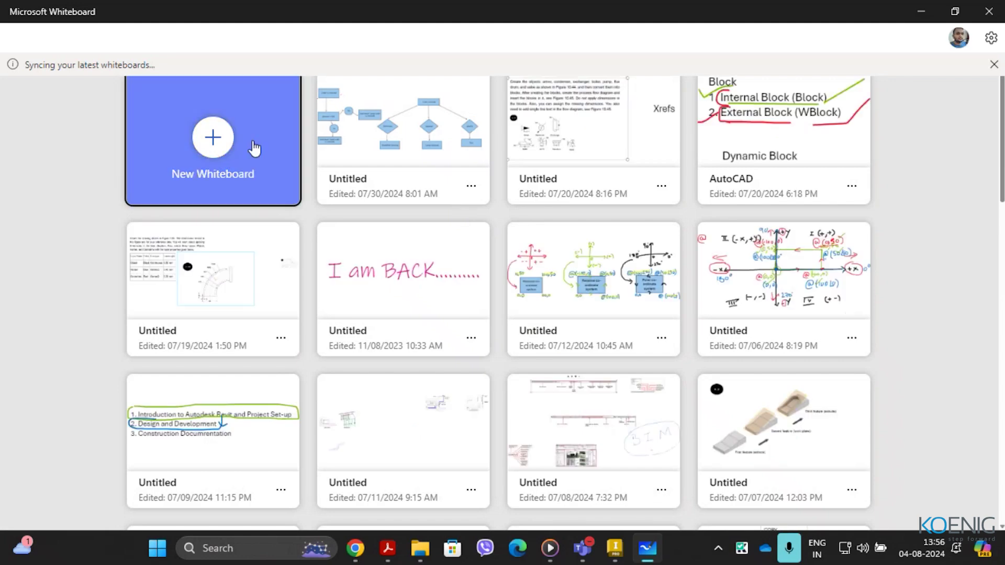
pyautogui.click(255, 149)
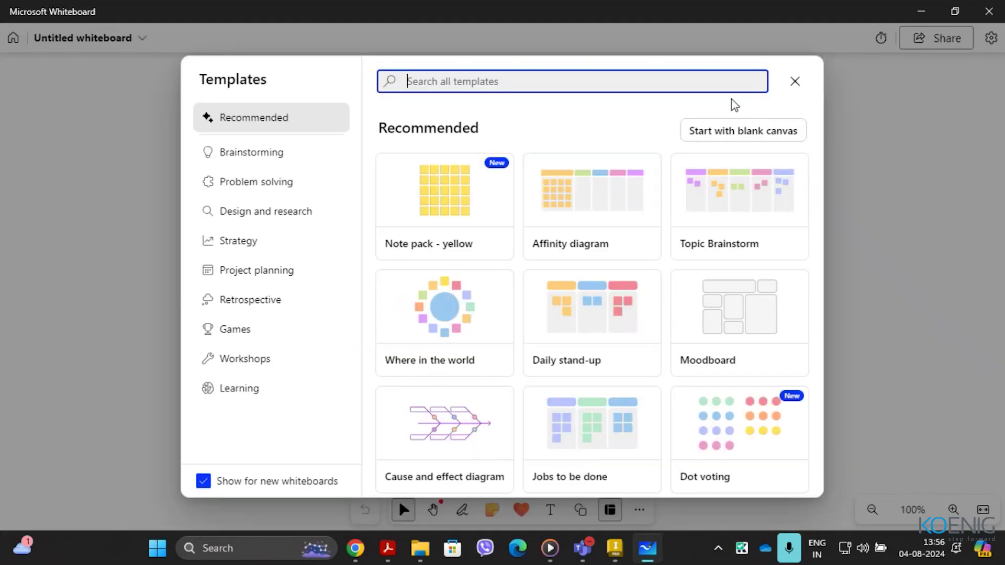
pyautogui.click(795, 83)
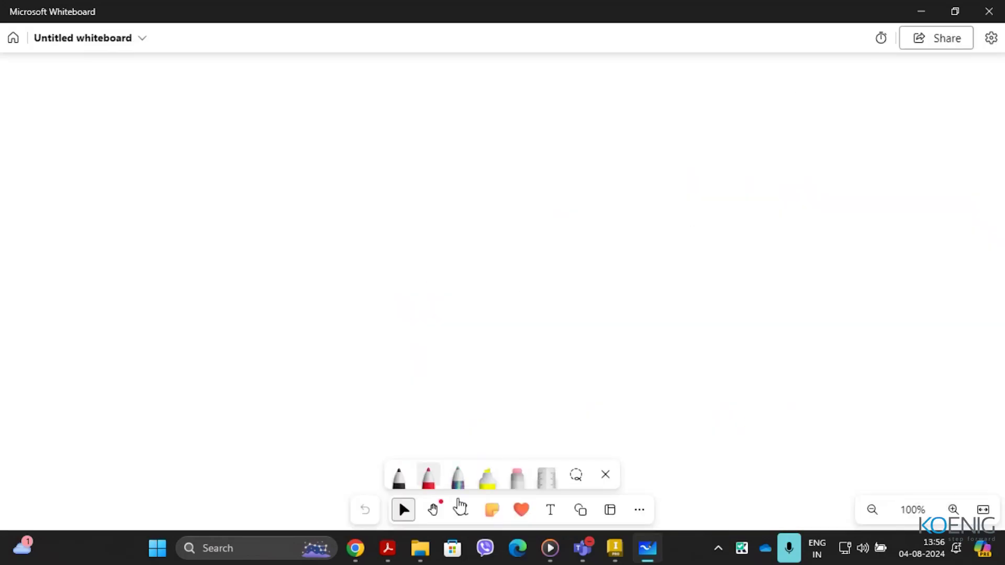
# Step: Add a text box near the top of the whiteboard with the lines "Part" and "Assembly"
pyautogui.click(550, 510)
pyautogui.click(359, 154)
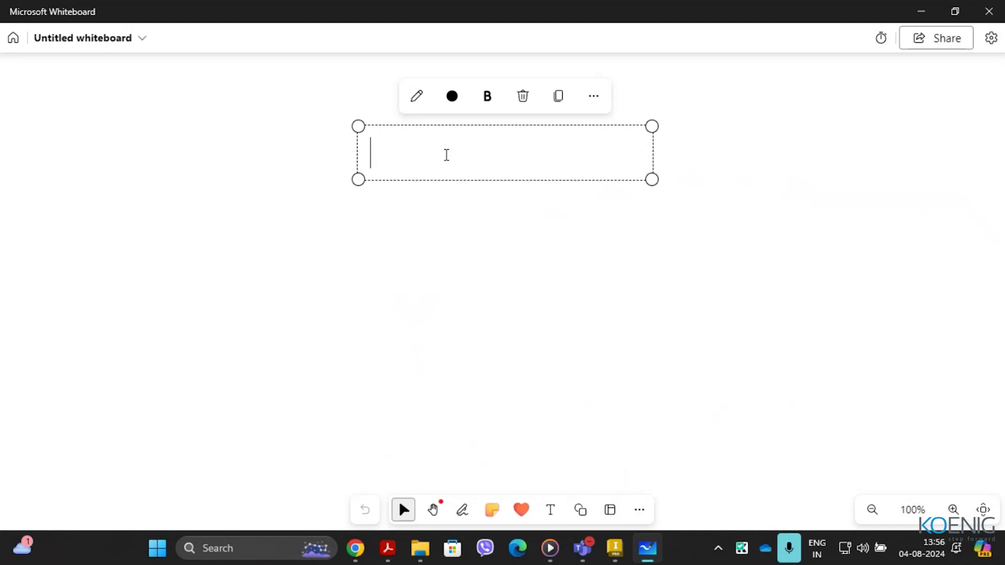
pyautogui.press('capslock')
pyautogui.write('P')
pyautogui.press('capslock')
pyautogui.write('art')
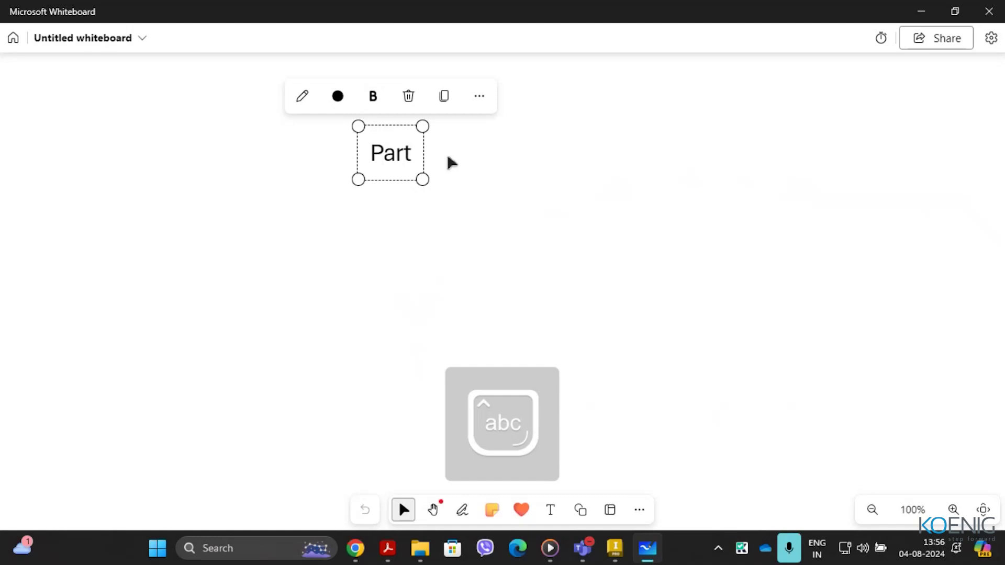
pyautogui.press('Return')
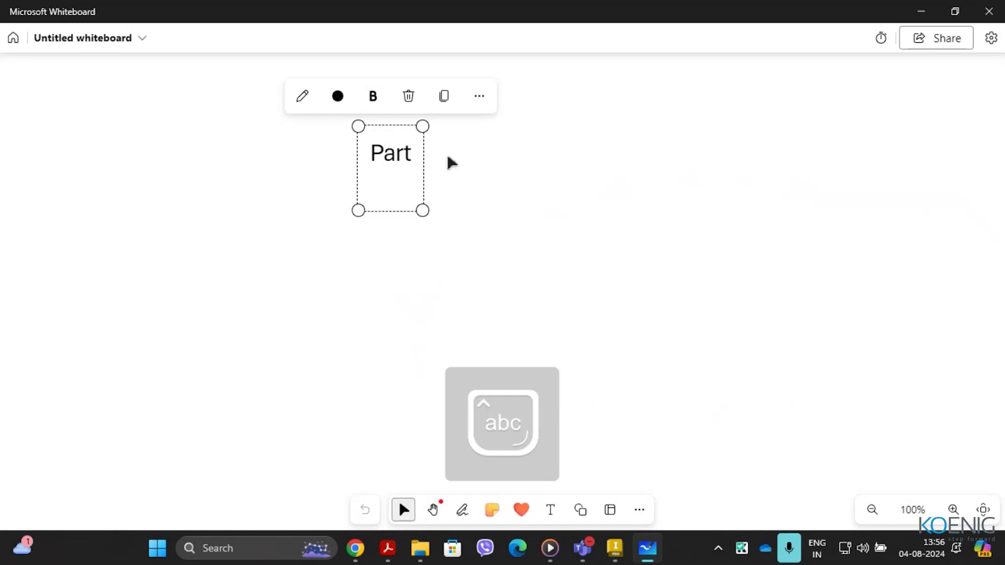
pyautogui.press('capslock')
pyautogui.write('A')
pyautogui.press('capslock')
pyautogui.write('ssembly')
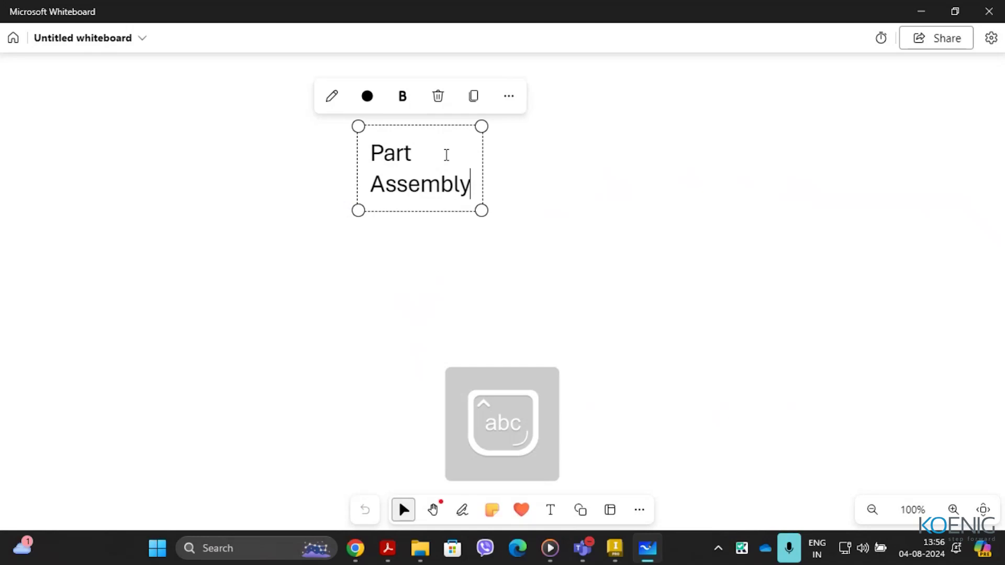
# Step: Extend the whiteboard text list with the lines "Drawing" and "Presentation"
pyautogui.press('Return')
pyautogui.press('capslock')
pyautogui.write('D')
pyautogui.press('capslock')
pyautogui.write('rawing')
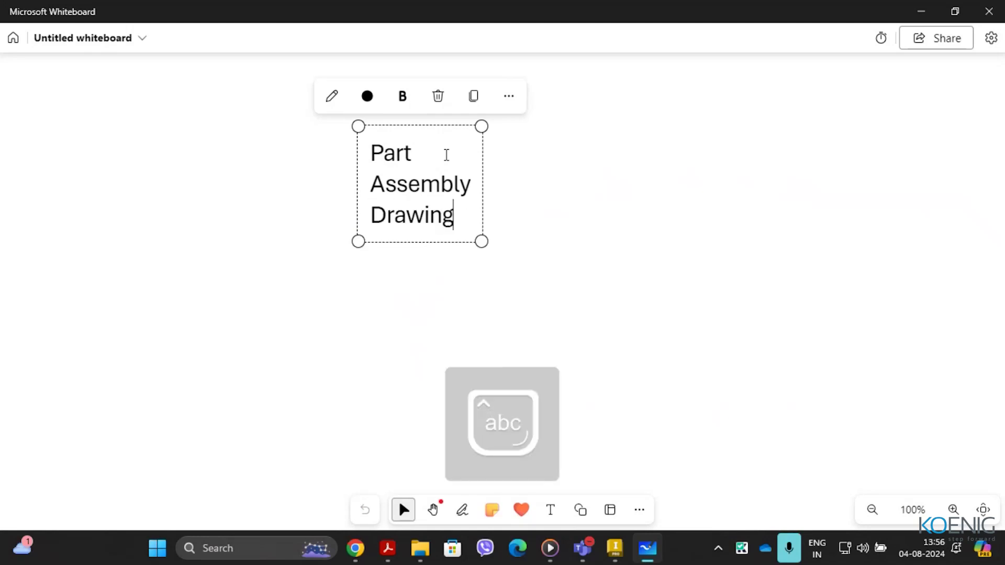
pyautogui.press('Return')
pyautogui.press('capslock')
pyautogui.write('P')
pyautogui.press('capslock')
pyautogui.write('resen')
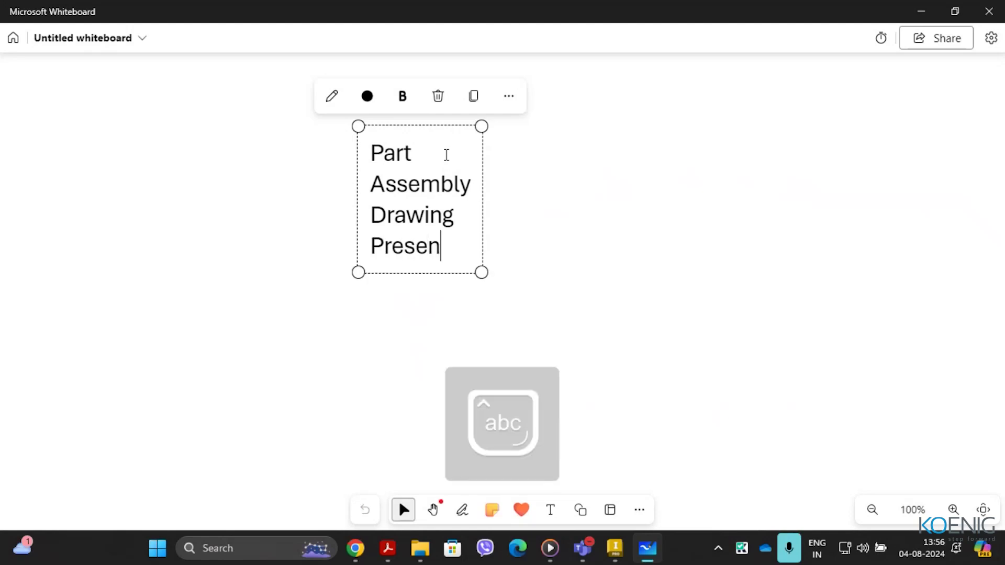
pyautogui.write('tation')
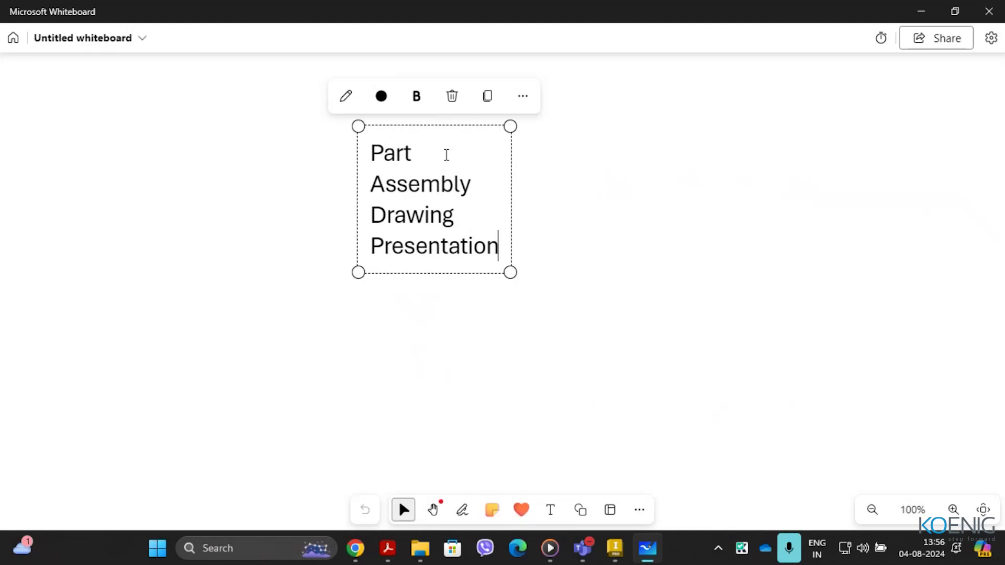
# Step: Switch to Autodesk Inventor, look through the metric templates for new files, and create a new part (.ipt)
pyautogui.click(616, 549)
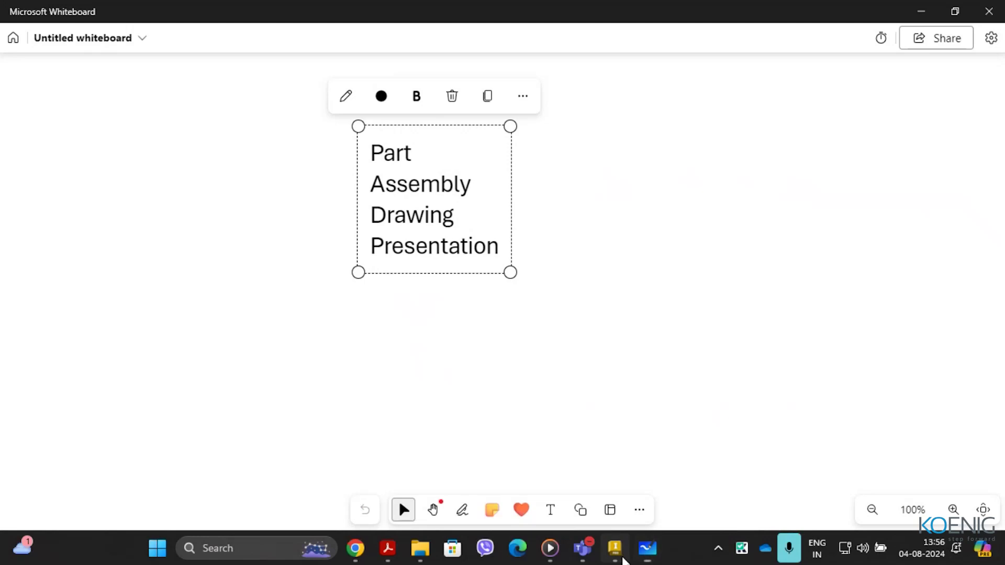
pyautogui.click(132, 310)
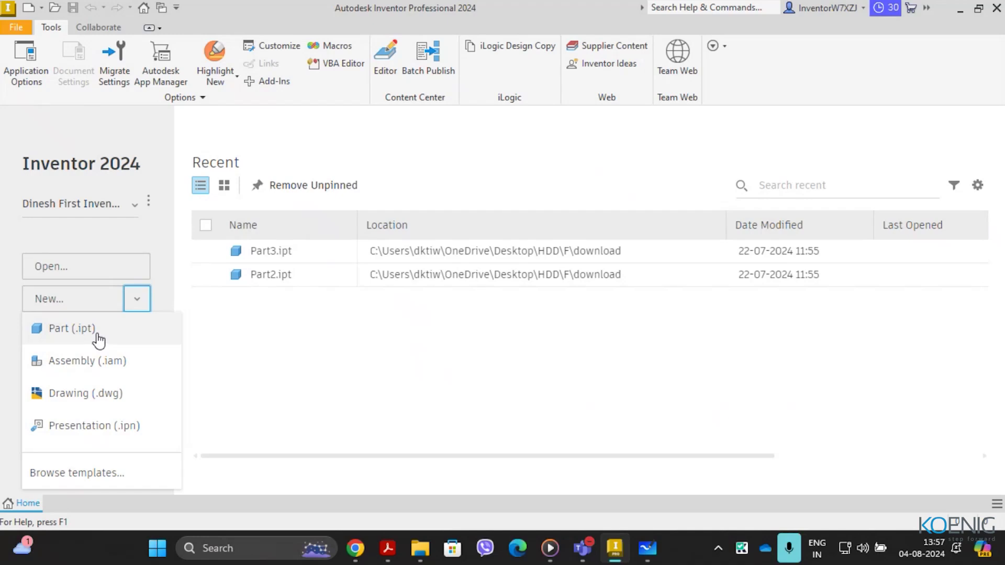
pyautogui.click(30, 8)
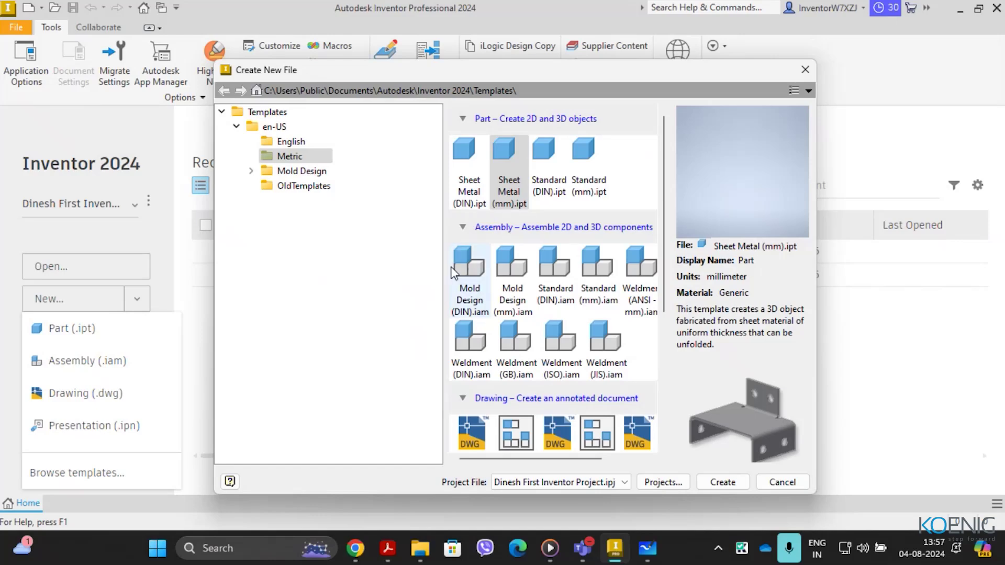
pyautogui.scroll(-5, 525, 388)
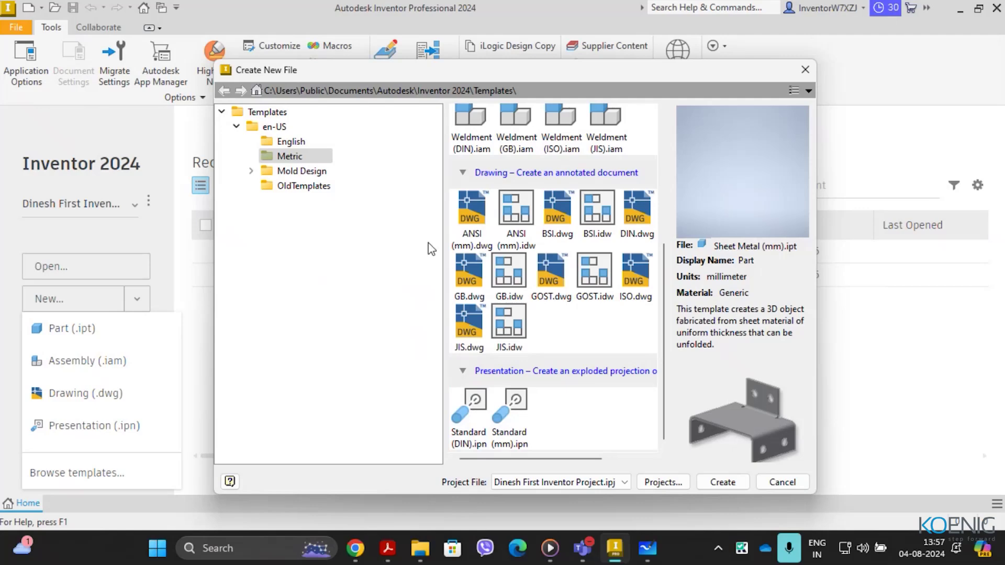
pyautogui.click(807, 69)
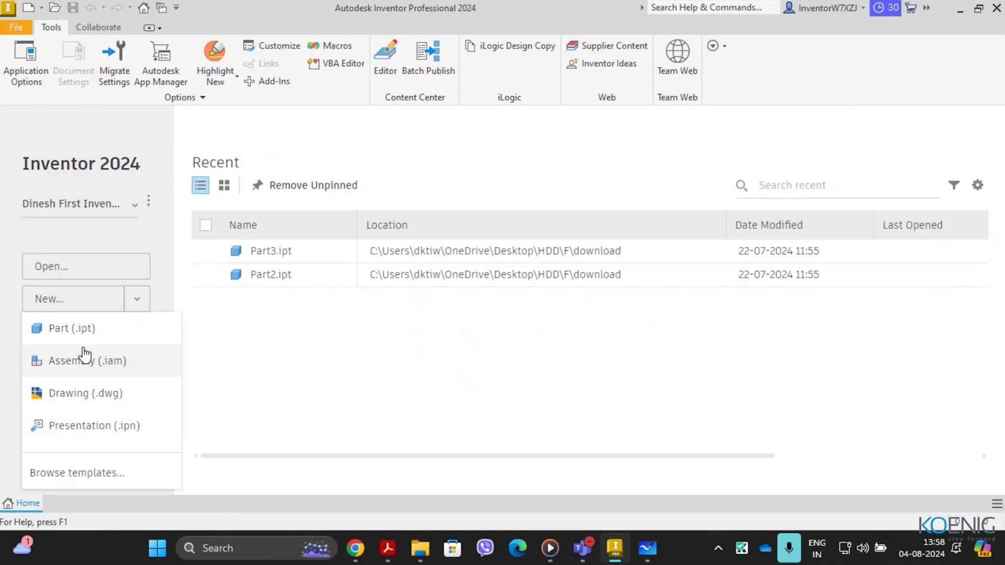
pyautogui.click(62, 330)
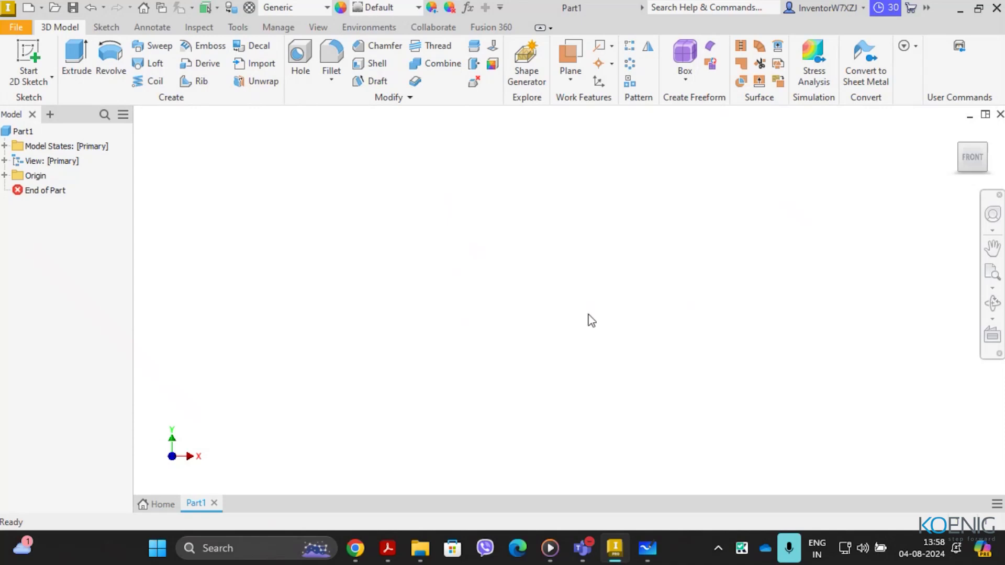
# Step: Start the on-screen drawing tool and draw red arrows pointing to the navigation bar and the ViewCube
pyautogui.click(719, 548)
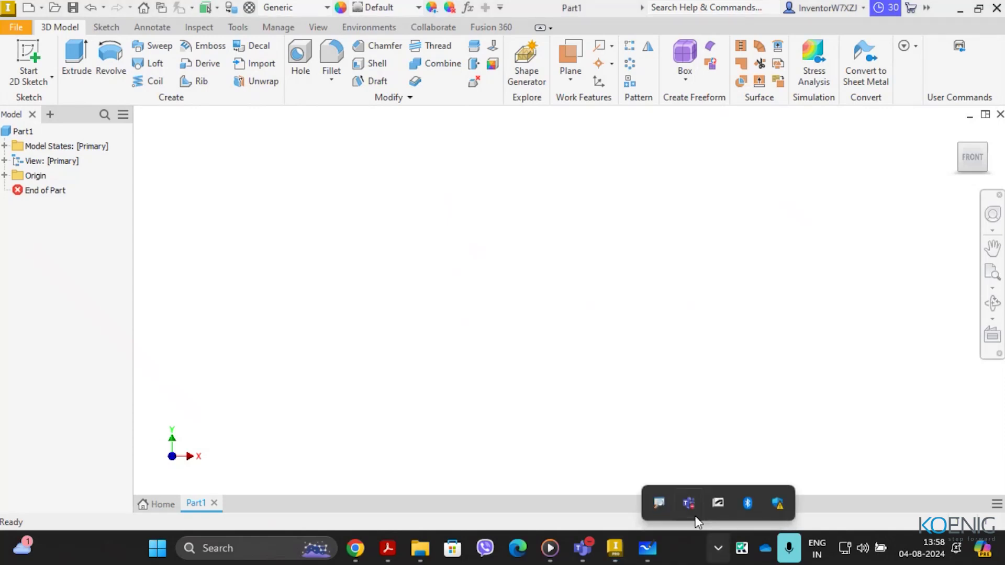
pyautogui.rightClick(663, 501)
pyautogui.click(701, 436)
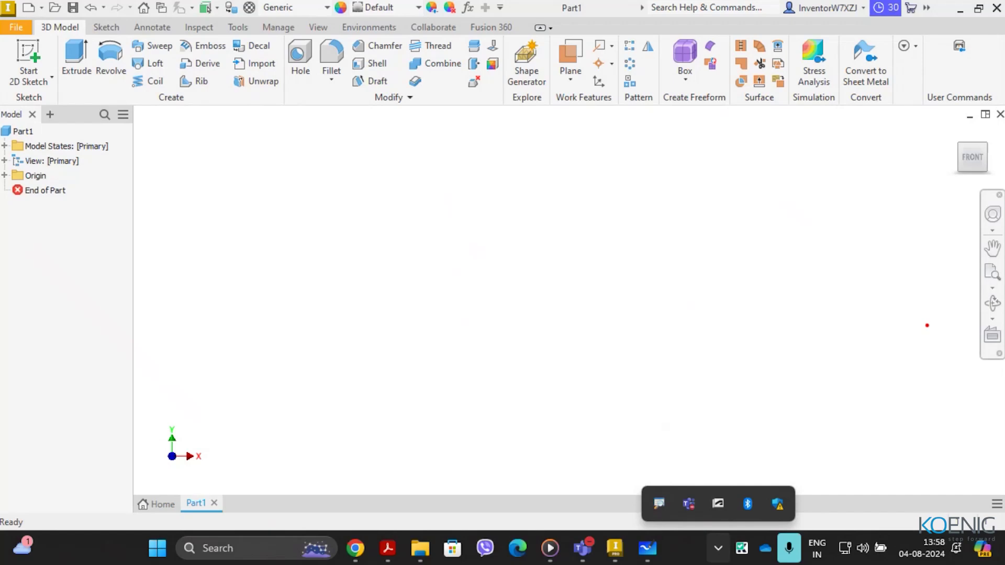
pyautogui.moveTo(888, 364)
pyautogui.mouseDown()
pyautogui.moveTo(907, 322)
pyautogui.moveTo(987, 288)
pyautogui.moveTo(975, 310)
pyautogui.mouseUp()
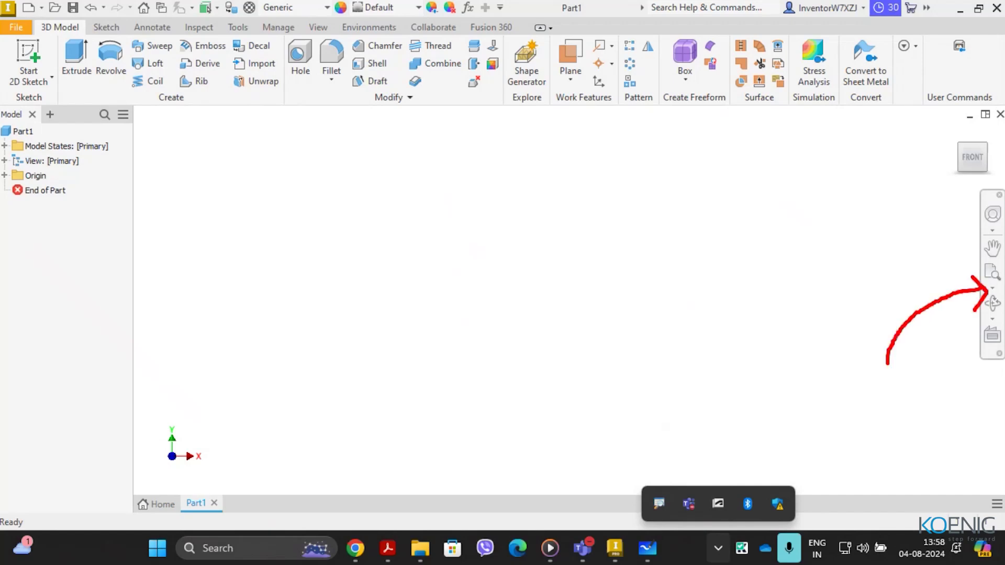
pyautogui.moveTo(869, 208)
pyautogui.mouseDown()
pyautogui.moveTo(883, 185)
pyautogui.moveTo(948, 158)
pyautogui.moveTo(944, 174)
pyautogui.mouseUp()
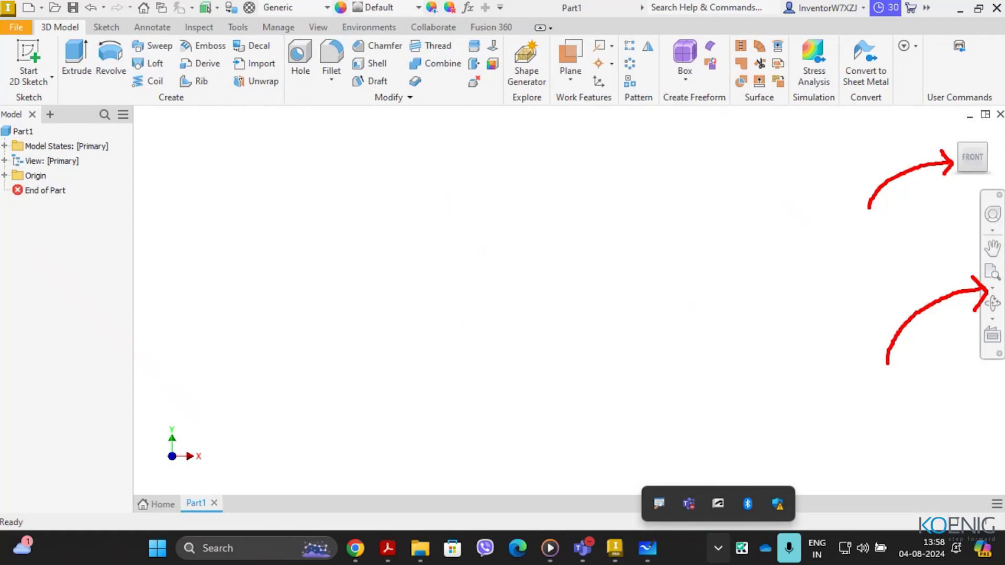
# Step: Mark the status bar with a red arrow and underline, and draw arrows to the coordinate triad and the model browser
pyautogui.moveTo(253, 453)
pyautogui.mouseDown()
pyautogui.moveTo(114, 531)
pyautogui.moveTo(115, 517)
pyautogui.moveTo(104, 540)
pyautogui.moveTo(146, 542)
pyautogui.mouseUp()
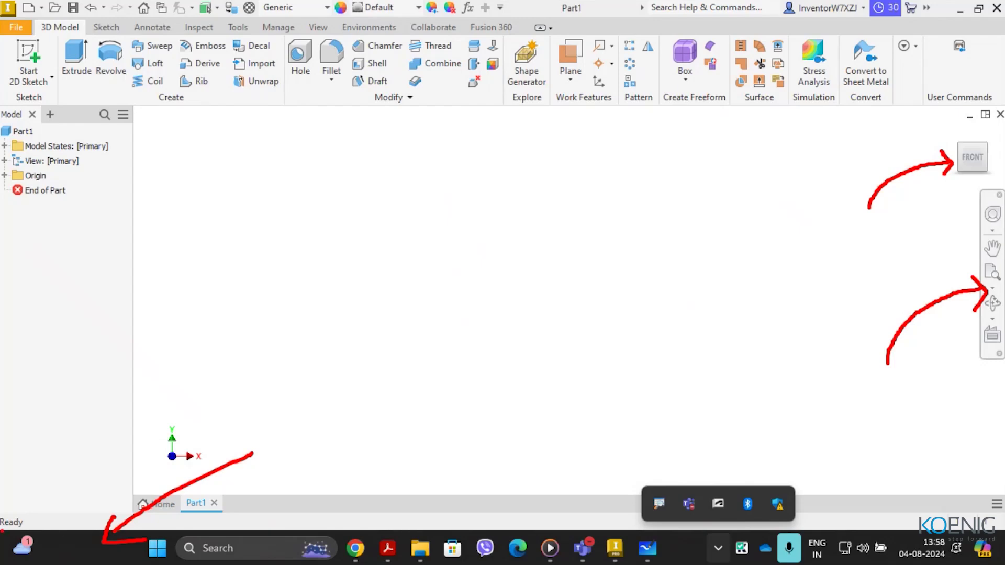
pyautogui.moveTo(1, 531); pyautogui.dragTo(79, 531)
pyautogui.moveTo(186, 443); pyautogui.dragTo(229, 393)
pyautogui.moveTo(184, 417)
pyautogui.mouseDown()
pyautogui.moveTo(183, 445)
pyautogui.moveTo(203, 434)
pyautogui.mouseUp()
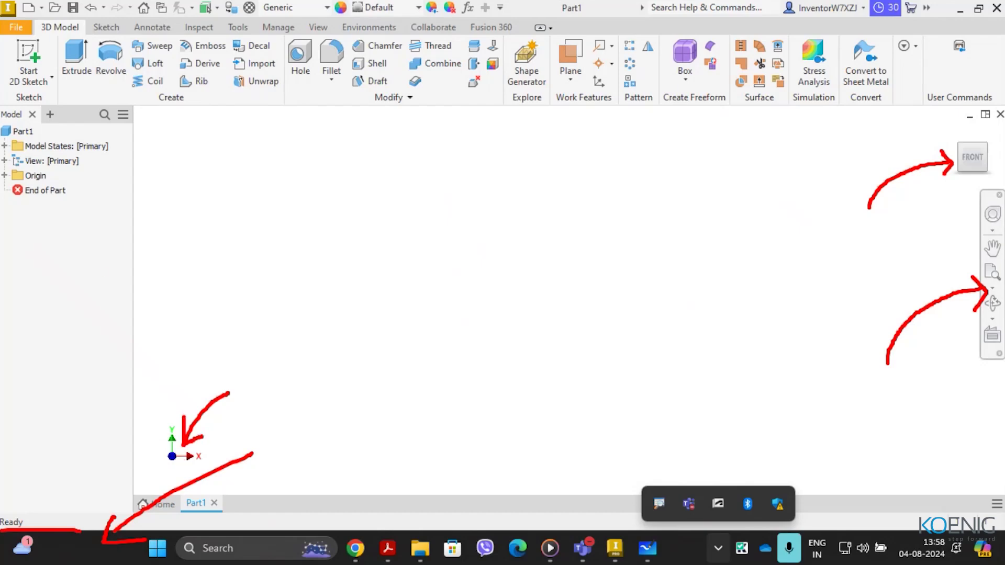
pyautogui.moveTo(83, 192)
pyautogui.mouseDown()
pyautogui.moveTo(122, 246)
pyautogui.moveTo(191, 244)
pyautogui.mouseUp()
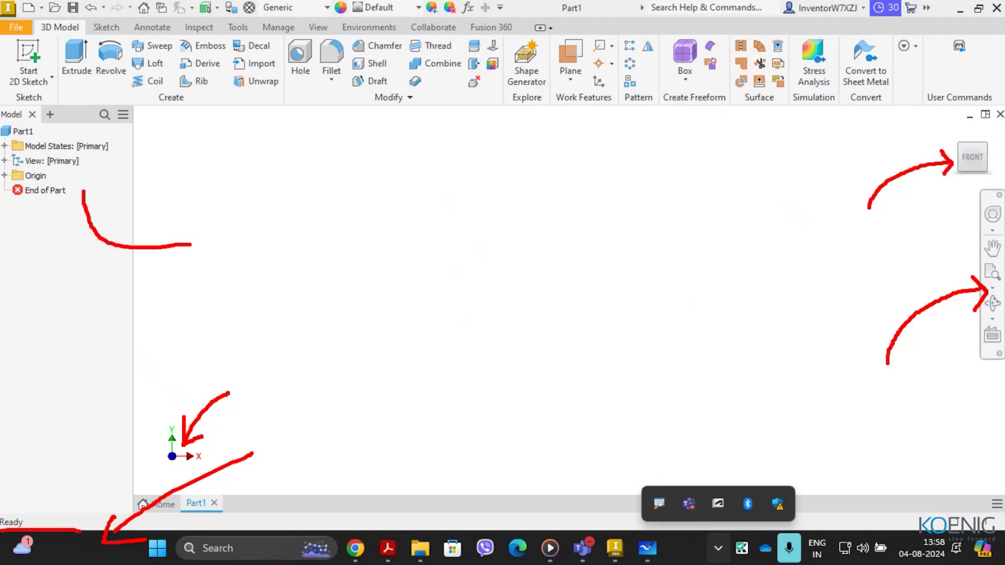
pyautogui.moveTo(67, 208)
pyautogui.mouseDown()
pyautogui.moveTo(82, 190)
pyautogui.moveTo(111, 197)
pyautogui.mouseUp()
# Step: Outline the Quick Access Toolbar, the File tab, the graphics area and the ribbon in red
pyautogui.moveTo(26, 1)
pyautogui.mouseDown()
pyautogui.moveTo(19, 13)
pyautogui.moveTo(131, 26)
pyautogui.moveTo(325, 24)
pyautogui.moveTo(341, 12)
pyautogui.moveTo(339, 0)
pyautogui.moveTo(22, 2)
pyautogui.mouseUp()
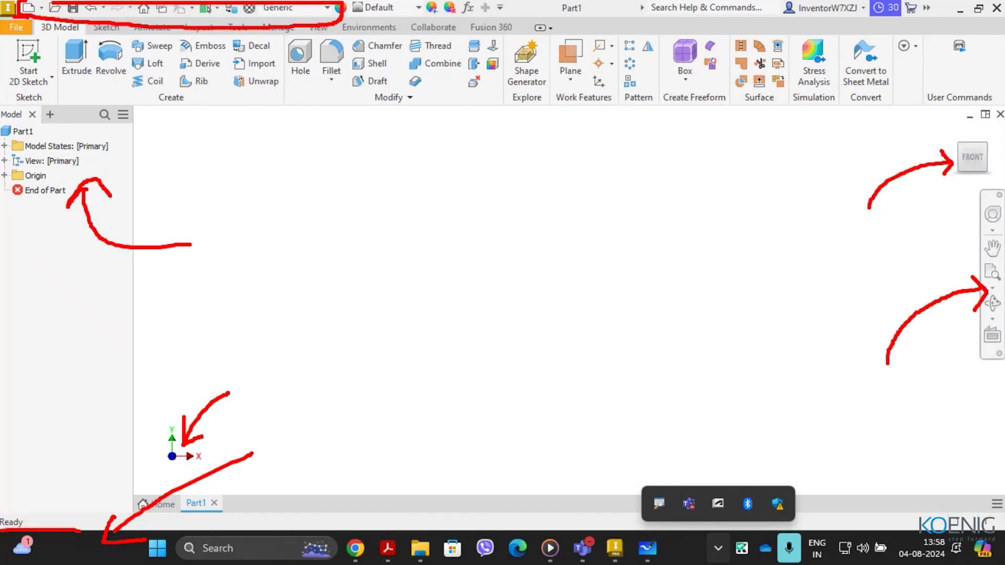
pyautogui.moveTo(2, 24)
pyautogui.mouseDown()
pyautogui.moveTo(1, 44)
pyautogui.moveTo(37, 55)
pyautogui.moveTo(49, 35)
pyautogui.moveTo(33, 13)
pyautogui.mouseUp()
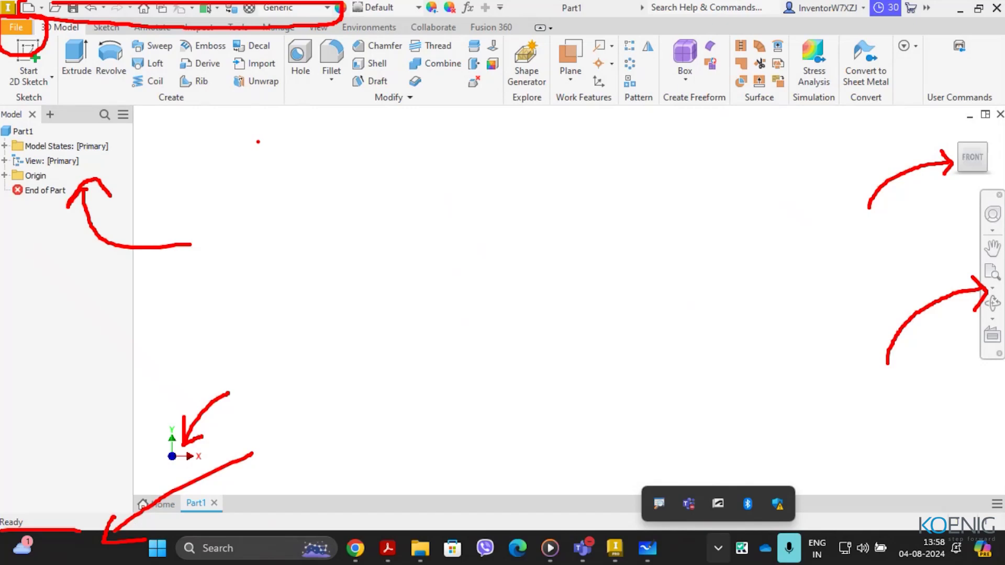
pyautogui.moveTo(180, 129)
pyautogui.mouseDown()
pyautogui.moveTo(735, 131)
pyautogui.moveTo(948, 484)
pyautogui.moveTo(946, 475)
pyautogui.mouseUp()
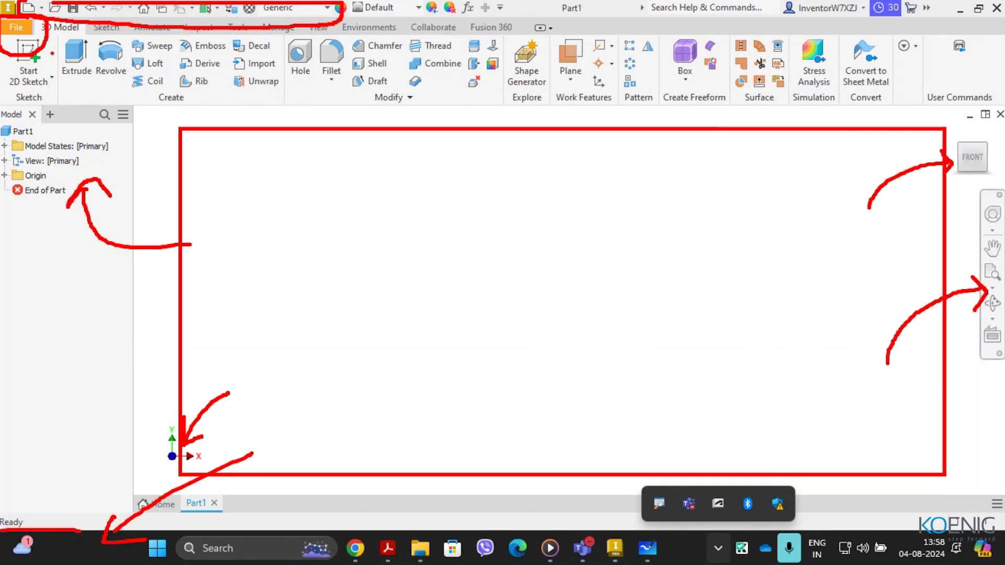
pyautogui.moveTo(4, 39)
pyautogui.mouseDown()
pyautogui.moveTo(757, 59)
pyautogui.moveTo(983, 126)
pyautogui.moveTo(970, 107)
pyautogui.moveTo(1000, 111)
pyautogui.mouseUp()
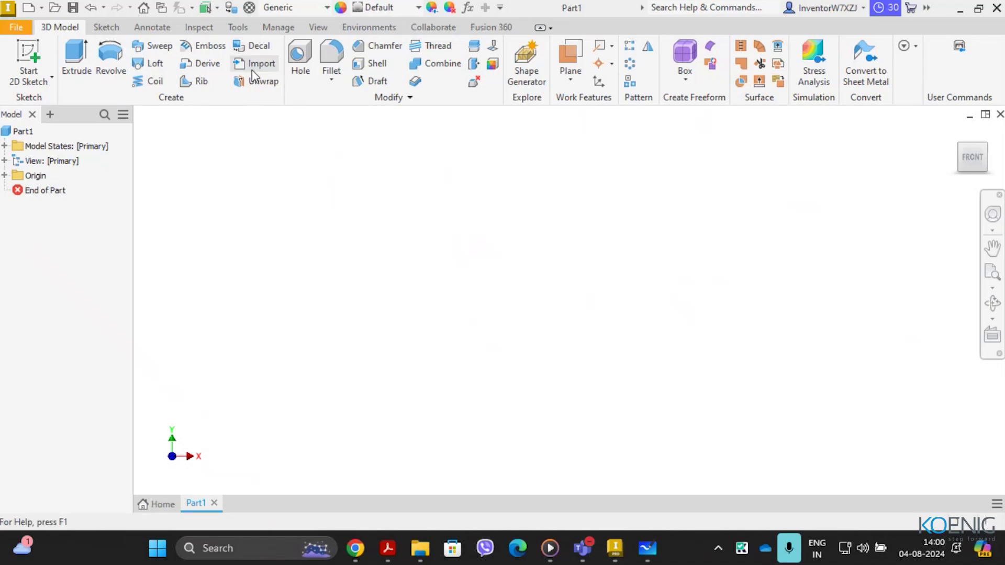
# Step: Configure the default template in the application's file options to millimeters with the ANSI drawing standard, overwriting the existing template
pyautogui.click(238, 31)
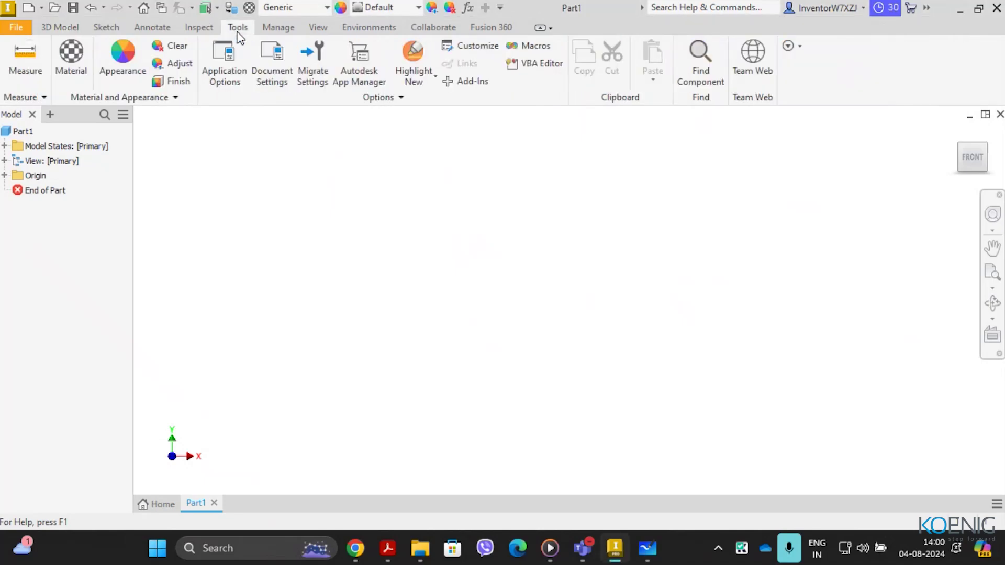
pyautogui.click(234, 80)
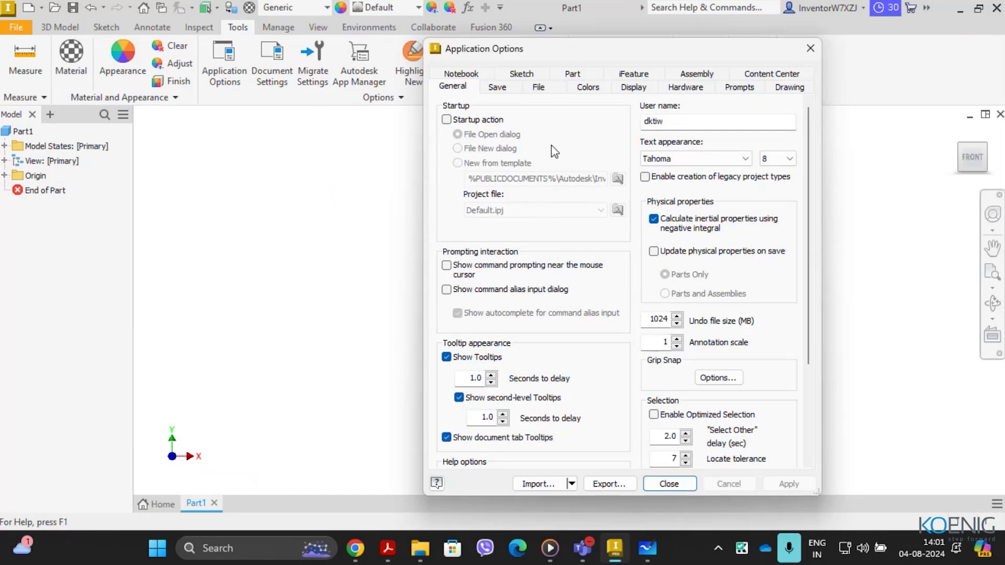
pyautogui.click(537, 88)
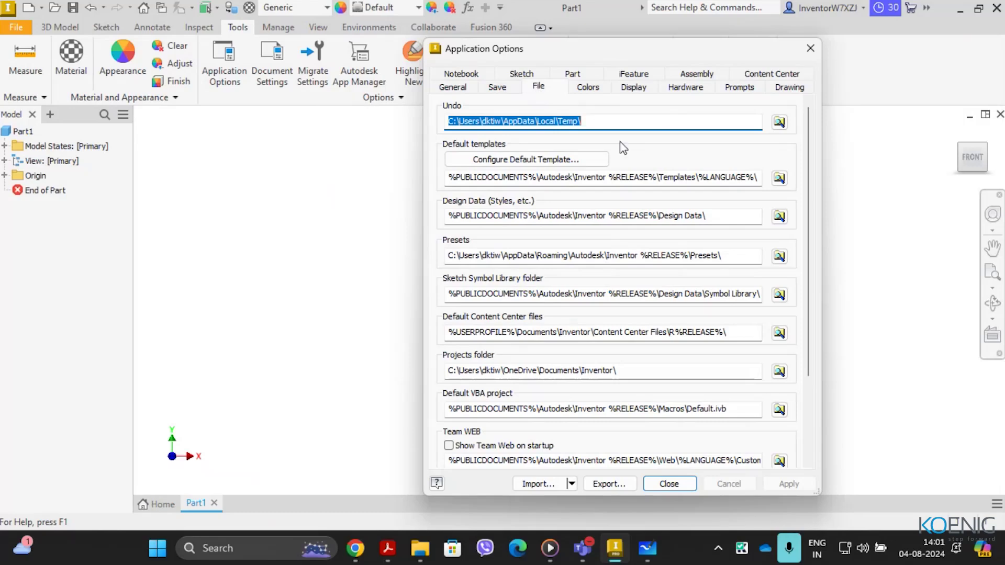
pyautogui.click(526, 160)
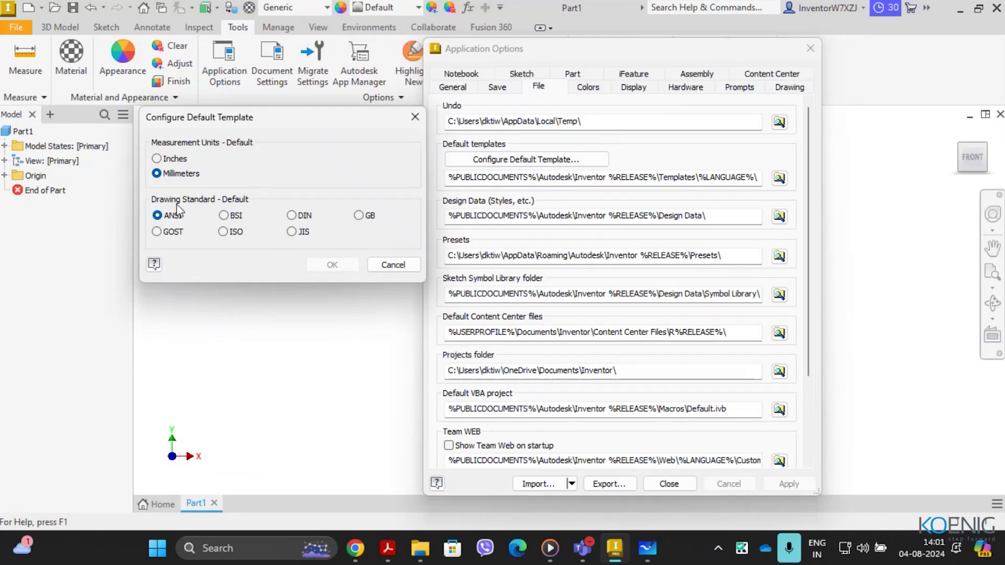
pyautogui.click(156, 158)
pyautogui.click(157, 173)
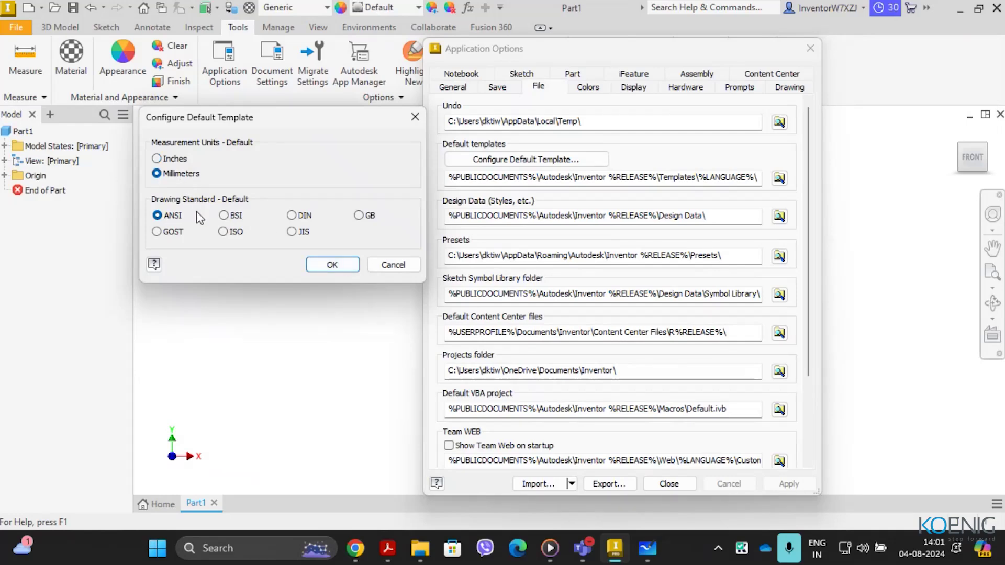
pyautogui.click(333, 265)
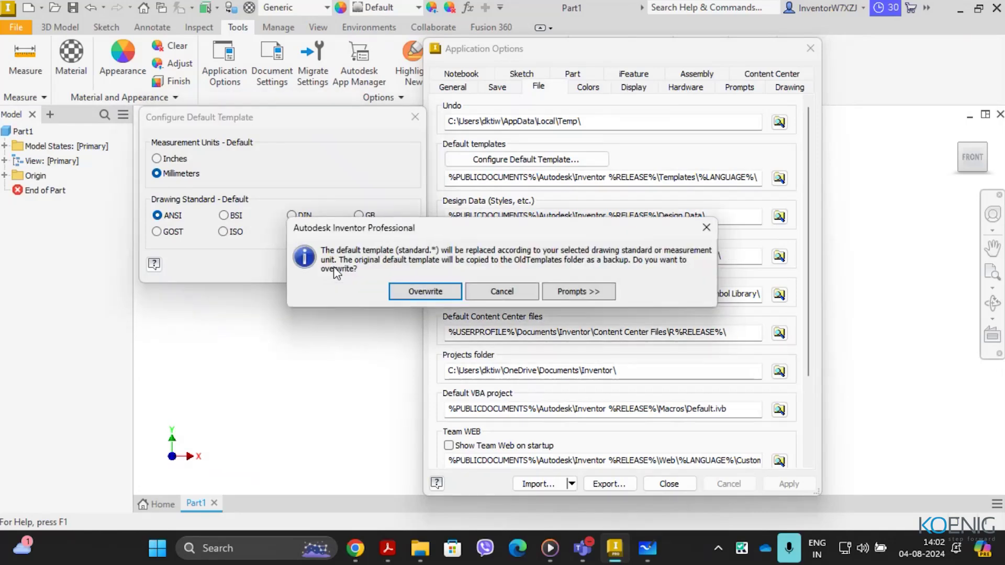
pyautogui.click(426, 291)
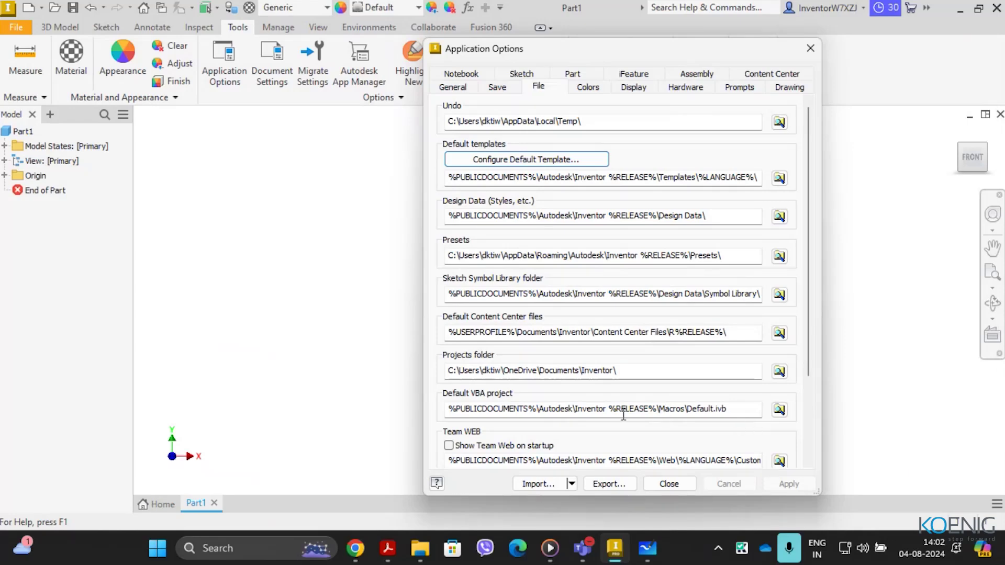
# Step: Close the application options and circle the Part1 document tab in red with the on-screen drawing tool
pyautogui.click(674, 490)
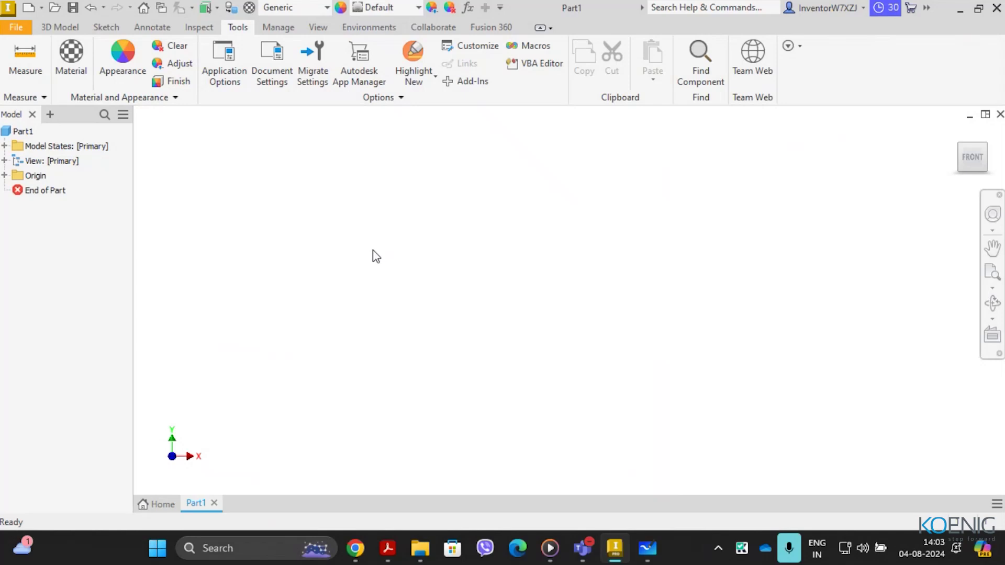
pyautogui.click(718, 547)
pyautogui.rightClick(658, 504)
pyautogui.click(696, 438)
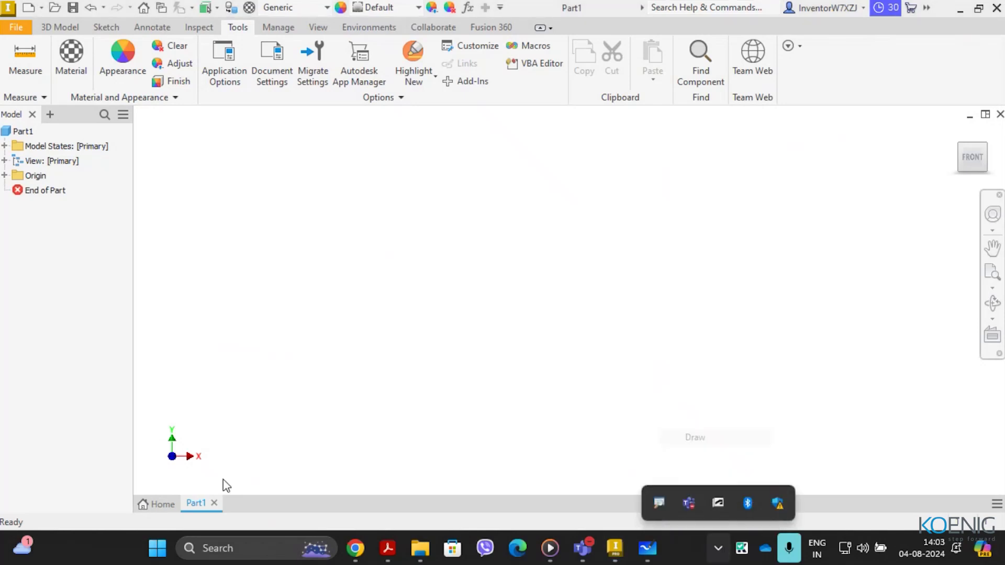
pyautogui.moveTo(199, 487)
pyautogui.mouseDown()
pyautogui.moveTo(179, 489)
pyautogui.moveTo(194, 520)
pyautogui.moveTo(235, 513)
pyautogui.moveTo(244, 486)
pyautogui.moveTo(205, 486)
pyautogui.mouseUp()
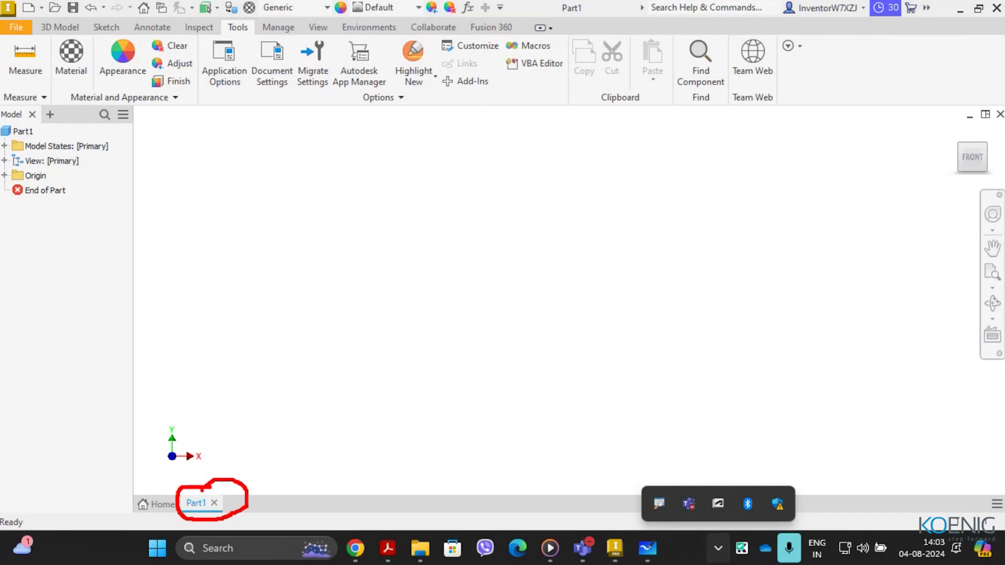
pyautogui.press('Escape')
# Step: Close the Part1 file and examine the Metric part, assembly and drawing templates available for a new file
pyautogui.click(215, 503)
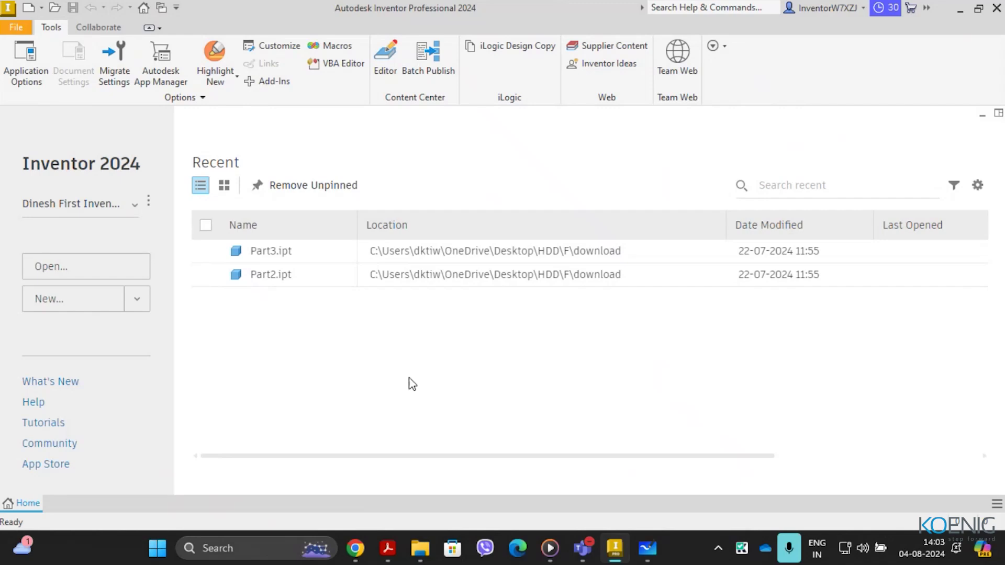
pyautogui.click(28, 8)
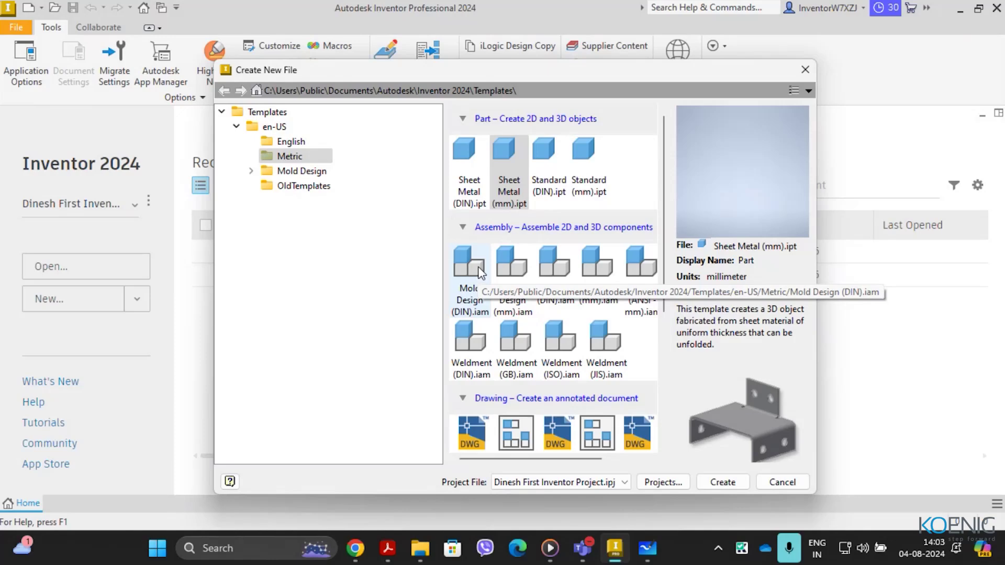
pyautogui.click(804, 71)
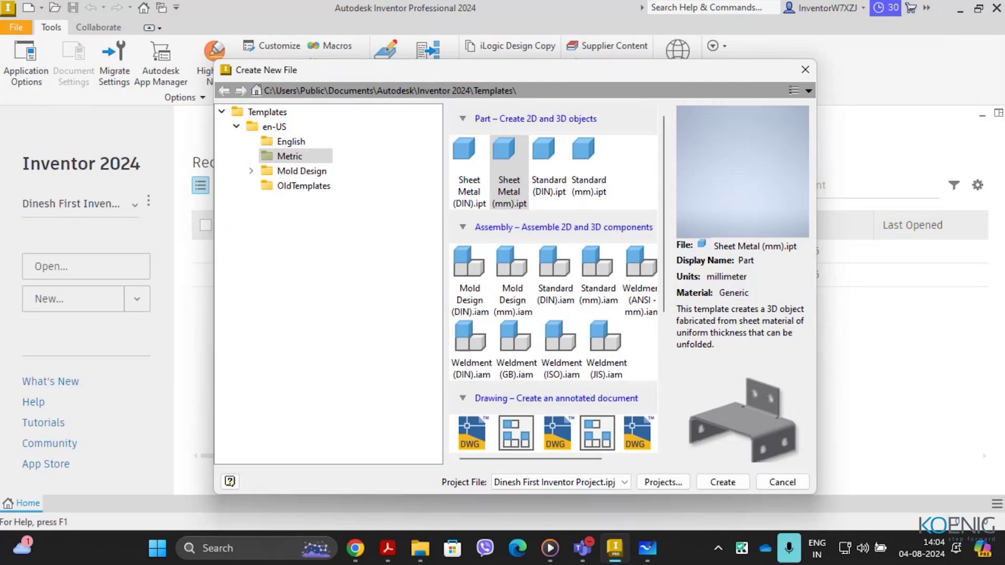
pyautogui.click(222, 111)
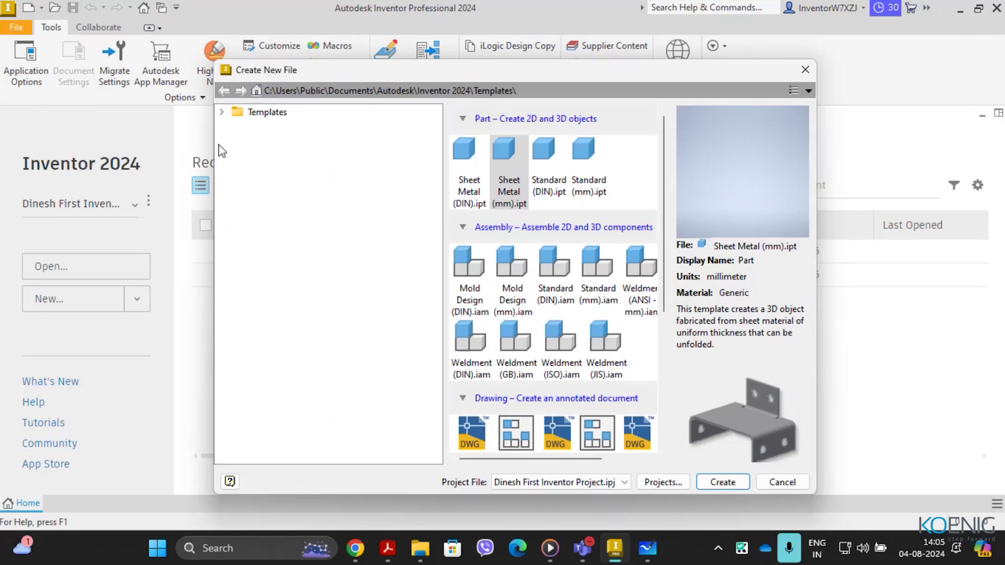
pyautogui.click(222, 113)
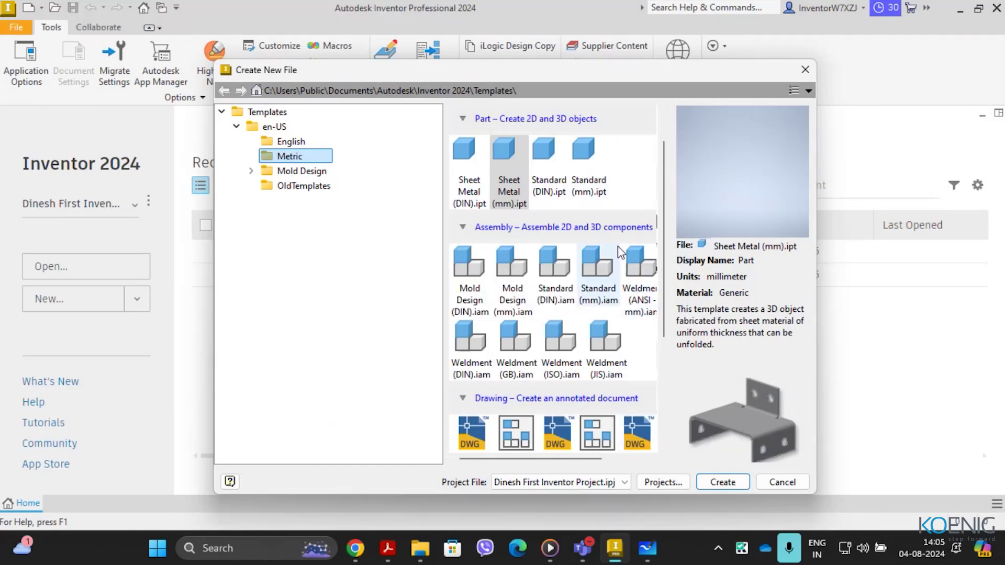
pyautogui.scroll(-3, 621, 254)
pyautogui.scroll(-2, 621, 254)
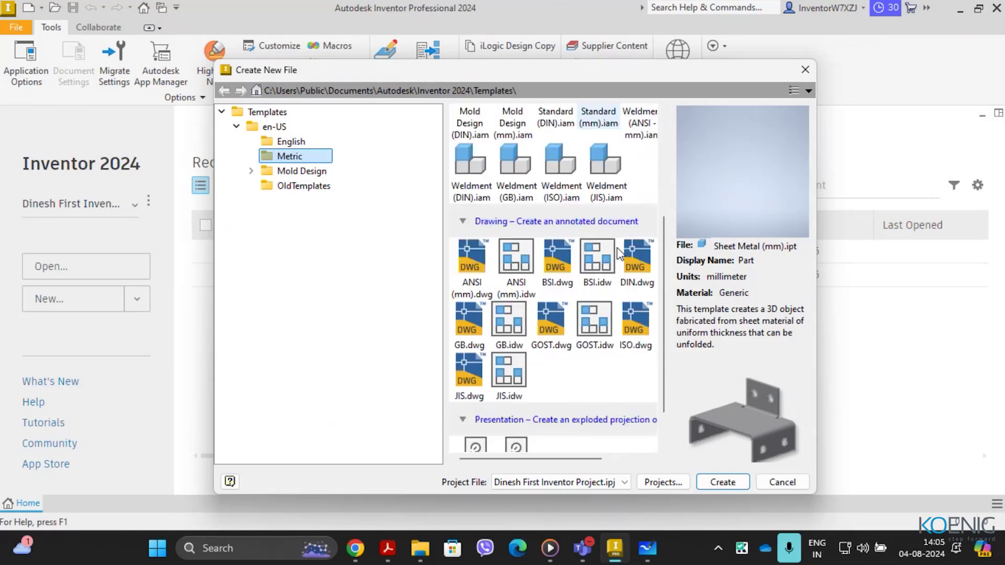
pyautogui.scroll(4, 621, 255)
pyautogui.scroll(1, 620, 255)
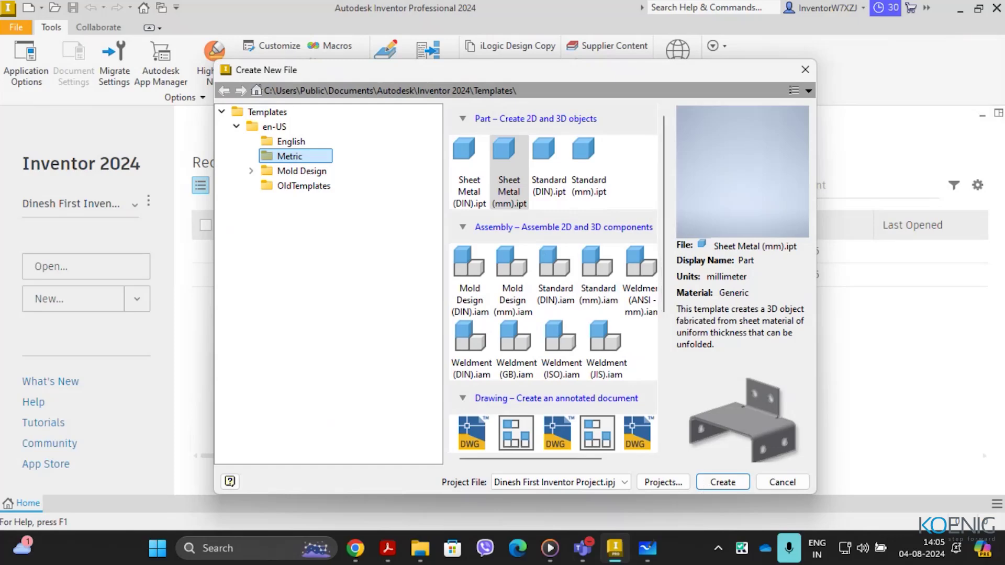
# Step: Circle the Part, Assembly and Drawing template category headings in red with the on-screen drawing tool
pyautogui.click(718, 548)
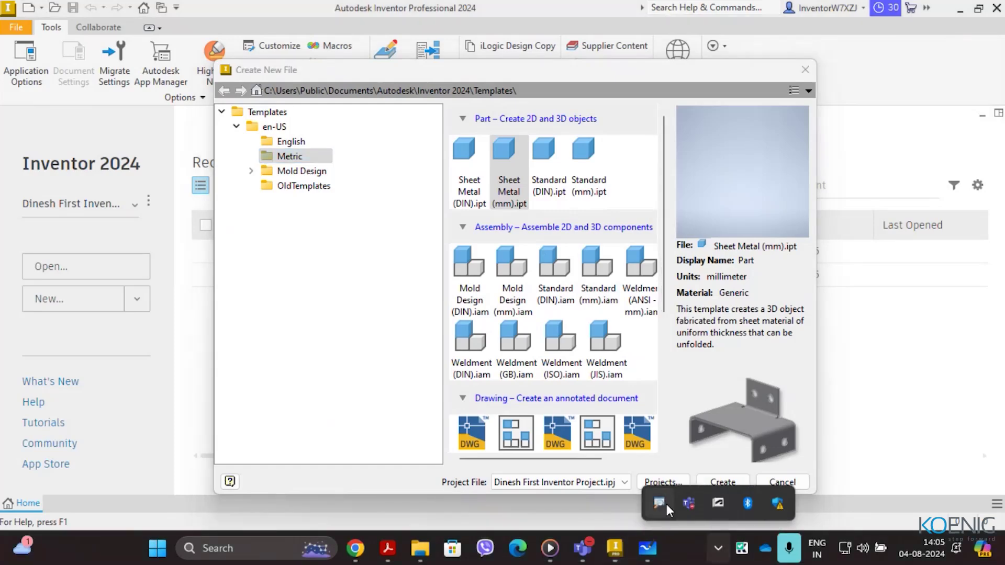
pyautogui.rightClick(660, 503)
pyautogui.click(695, 439)
pyautogui.moveTo(482, 107)
pyautogui.mouseDown()
pyautogui.moveTo(460, 112)
pyautogui.moveTo(466, 127)
pyautogui.moveTo(498, 104)
pyautogui.mouseUp()
pyautogui.moveTo(519, 217)
pyautogui.mouseDown()
pyautogui.moveTo(466, 219)
pyautogui.moveTo(477, 243)
pyautogui.moveTo(508, 238)
pyautogui.moveTo(519, 216)
pyautogui.mouseUp()
pyautogui.moveTo(504, 380)
pyautogui.mouseDown()
pyautogui.moveTo(493, 384)
pyautogui.moveTo(494, 423)
pyautogui.moveTo(498, 382)
pyautogui.mouseUp()
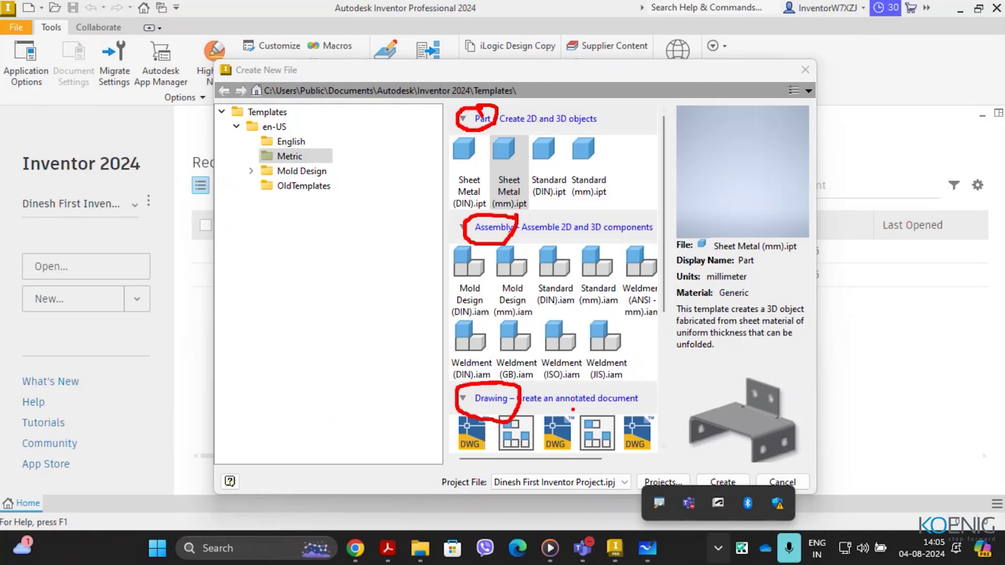
pyautogui.press('Escape')
# Step: Review the Presentation templates and create a new part from the metric Standard (mm).ipt template
pyautogui.moveTo(664, 283); pyautogui.dragTo(661, 411)
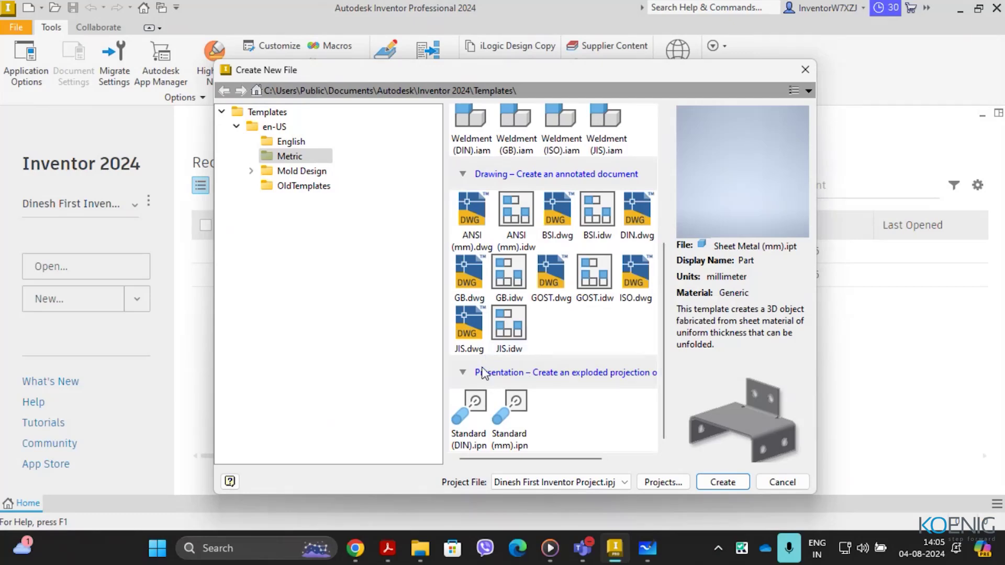
pyautogui.scroll(4, 507, 336)
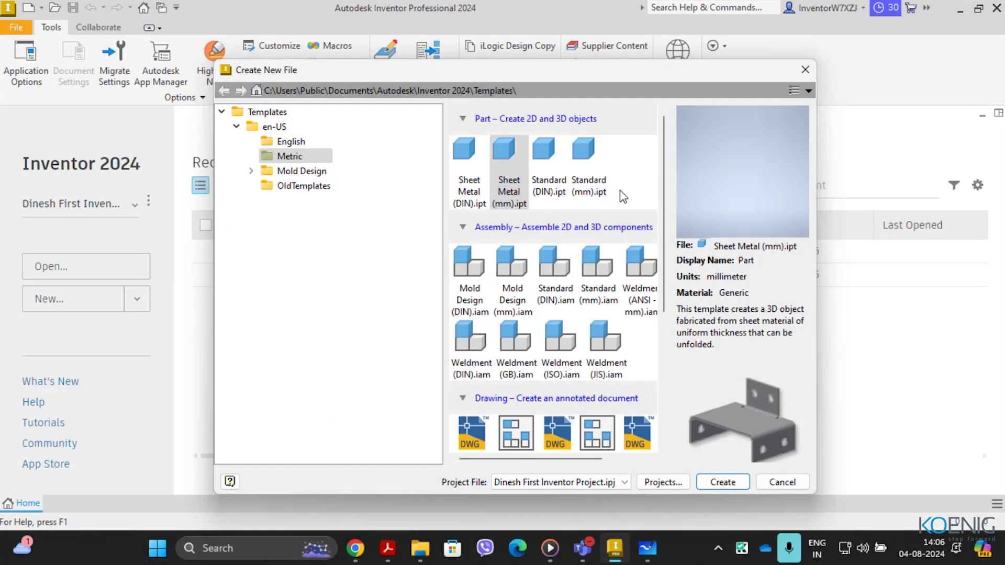
pyautogui.doubleClick(594, 187)
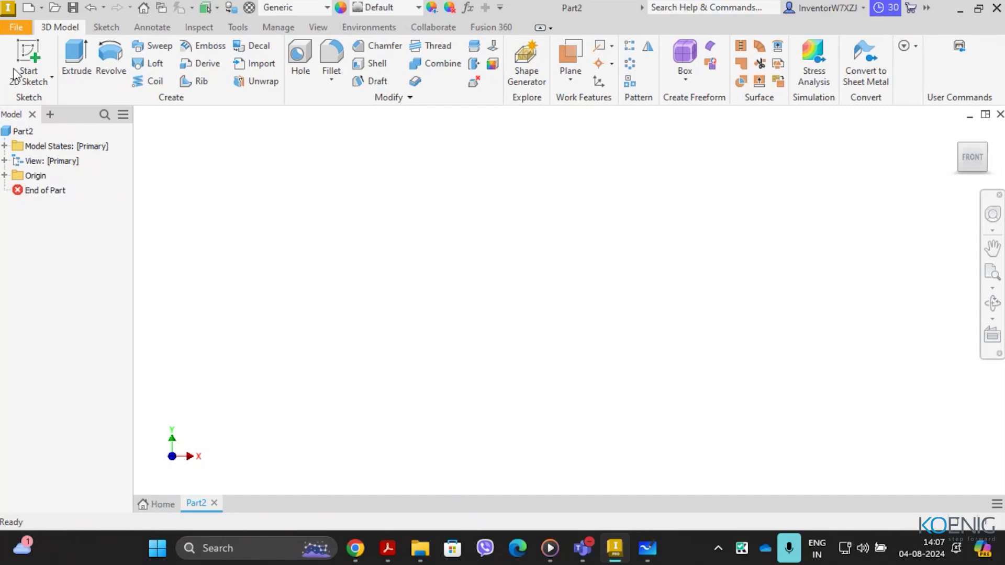
# Step: Outline the whole ribbon in red and underline the ribbon tabs from 3D Model onward with the on-screen drawing tool
pyautogui.click(719, 548)
pyautogui.rightClick(656, 503)
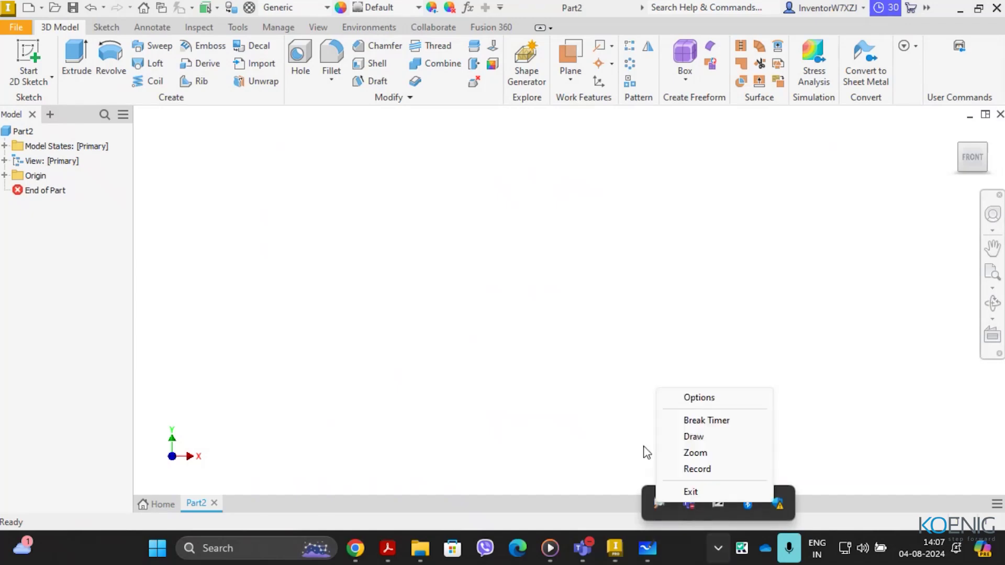
pyautogui.click(700, 438)
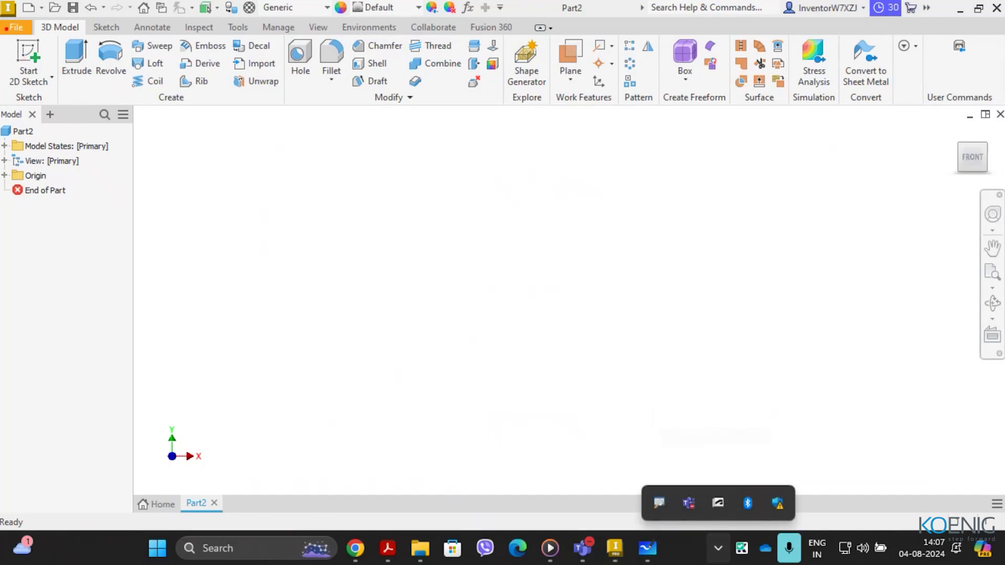
pyautogui.moveTo(1, 21)
pyautogui.mouseDown()
pyautogui.moveTo(817, 6)
pyautogui.moveTo(947, 78)
pyautogui.moveTo(859, 127)
pyautogui.moveTo(517, 167)
pyautogui.moveTo(131, 162)
pyautogui.moveTo(13, 89)
pyautogui.moveTo(2, 57)
pyautogui.mouseUp()
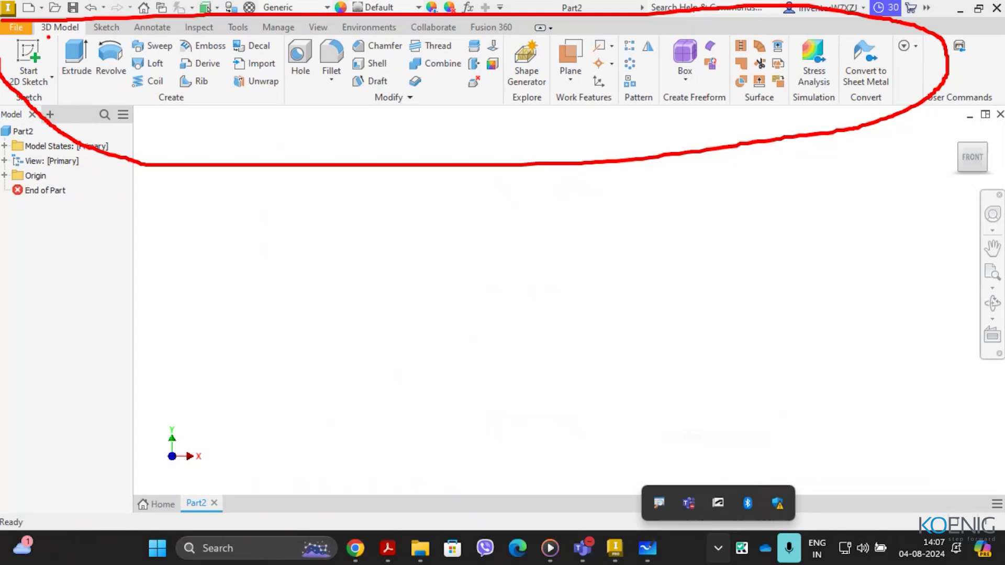
pyautogui.moveTo(47, 38); pyautogui.dragTo(236, 32)
pyautogui.press('Escape')
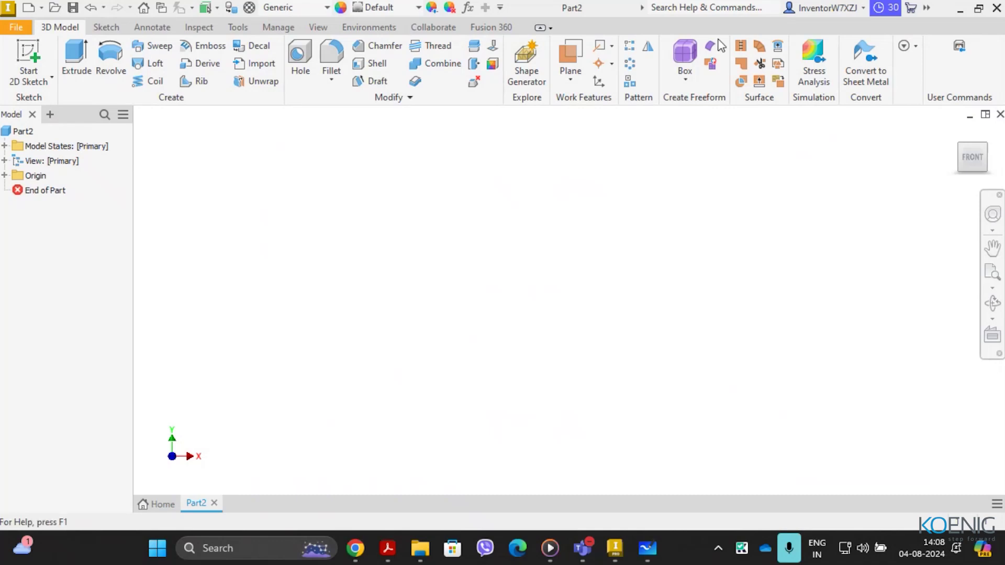
# Step: Examine the ribbon's customization options for appearance, panels, panel titles, user commands and docking positions
pyautogui.rightClick(574, 40)
pyautogui.moveTo(586, 50)
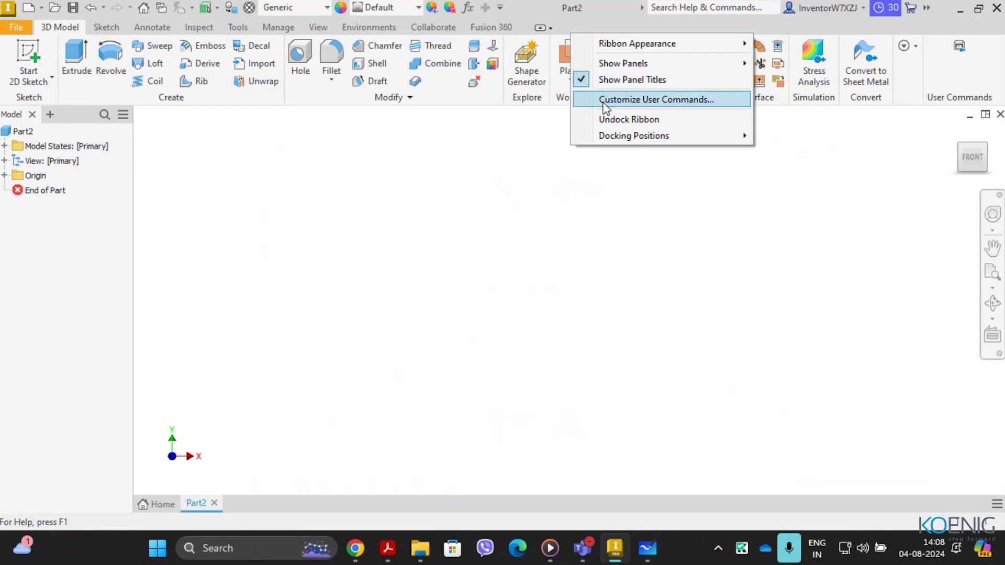
pyautogui.moveTo(728, 137)
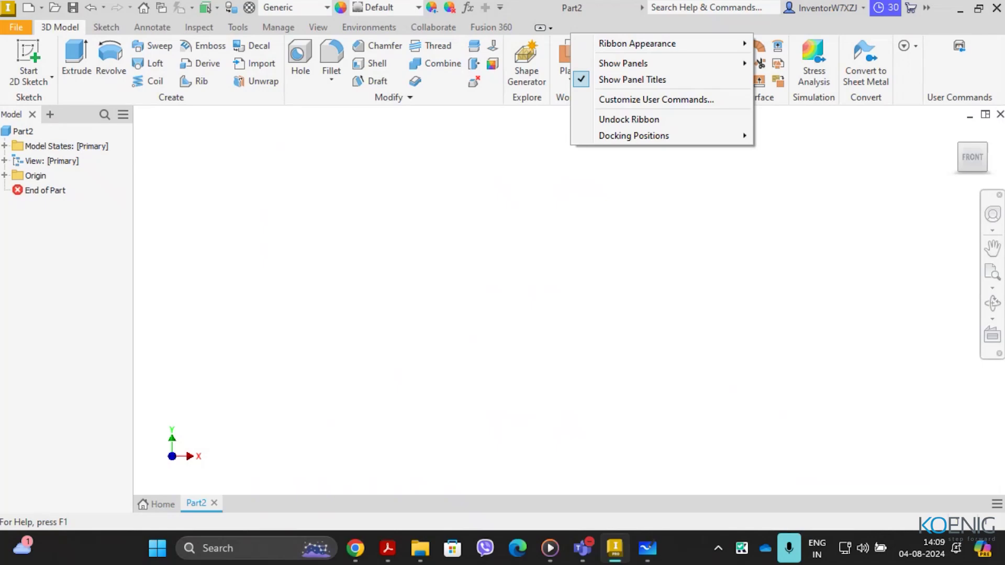
pyautogui.click(878, 373)
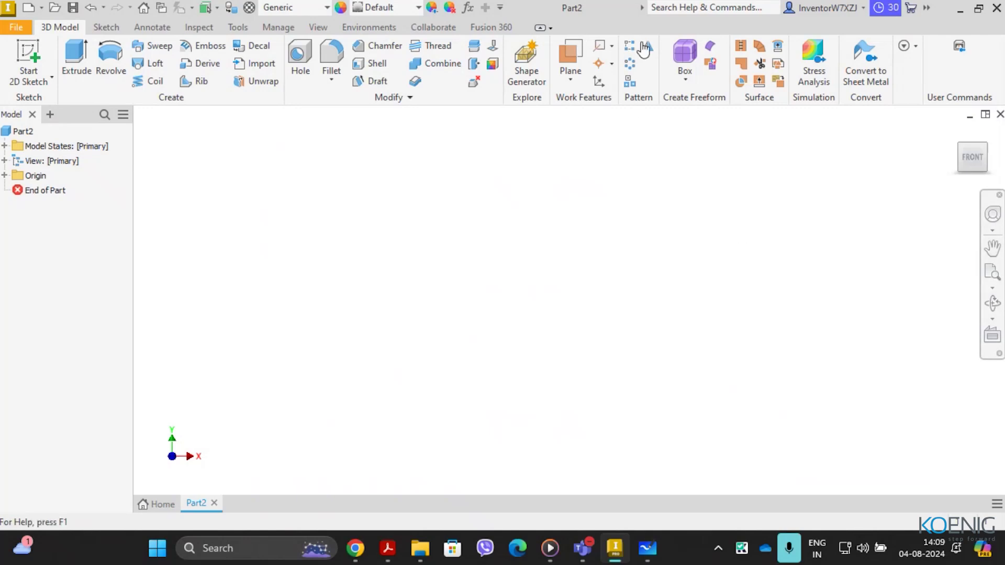
# Step: Open the user command customization and review its Keyboard and Marking Menu settings before returning to the Ribbon settings
pyautogui.rightClick(649, 79)
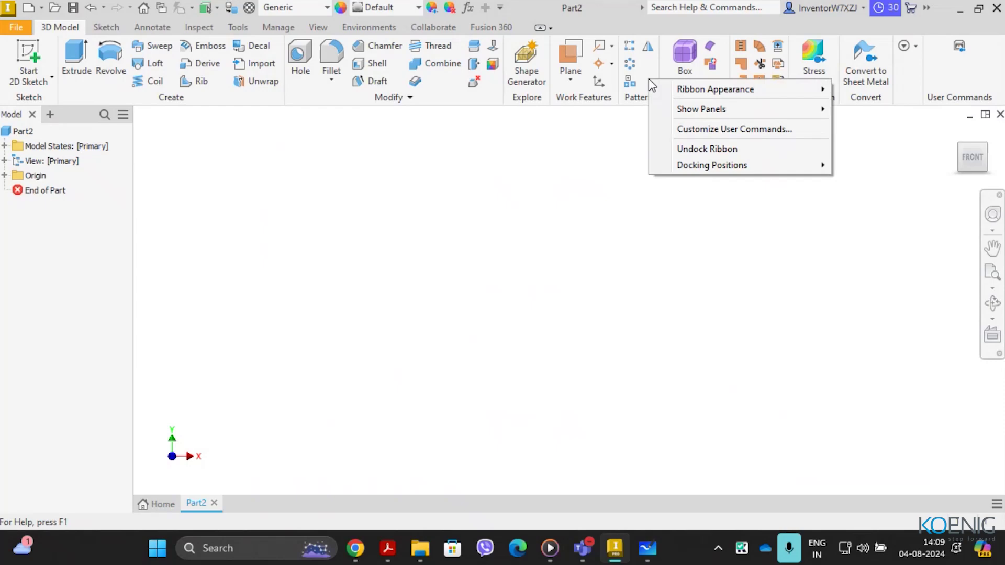
pyautogui.click(704, 129)
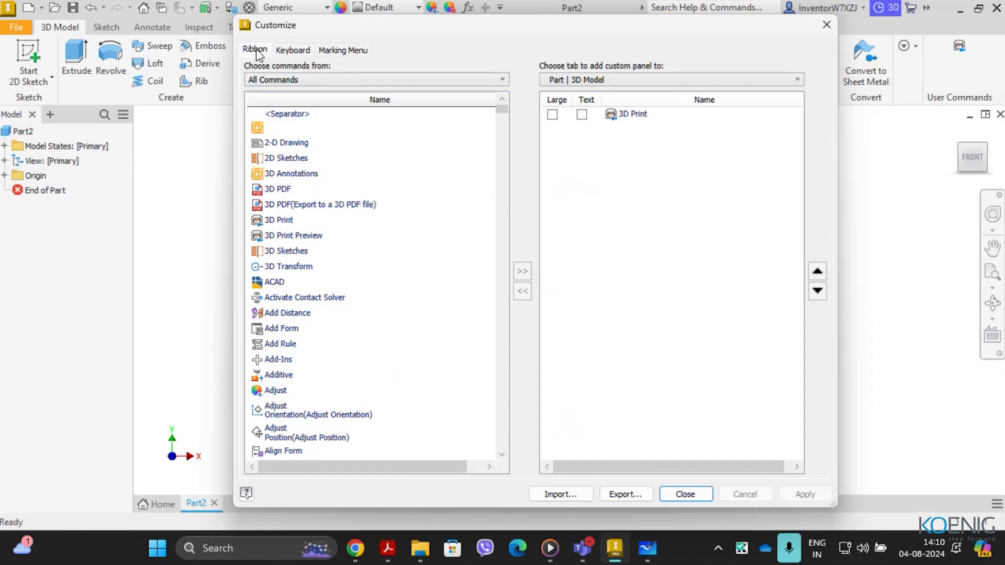
pyautogui.click(293, 52)
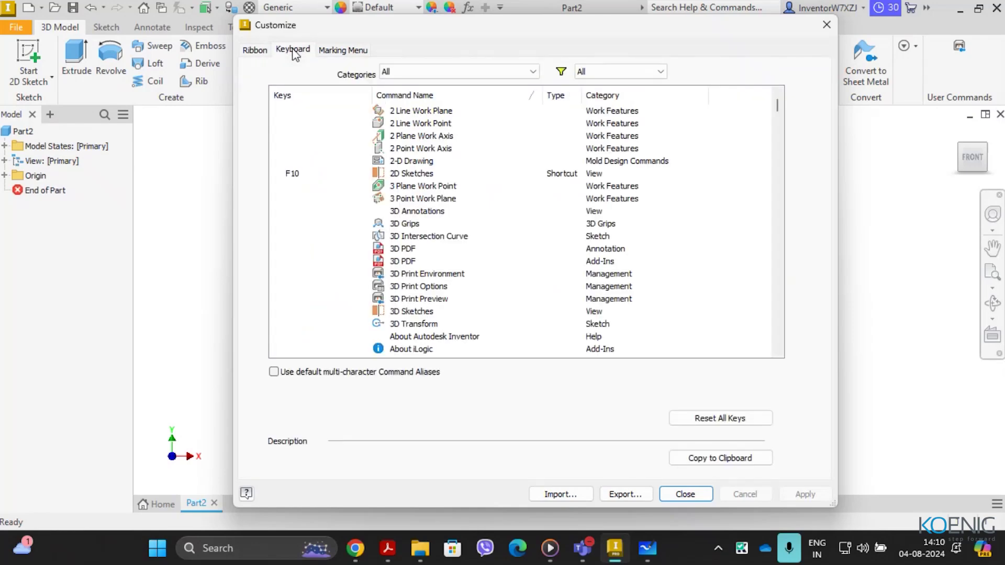
pyautogui.click(347, 55)
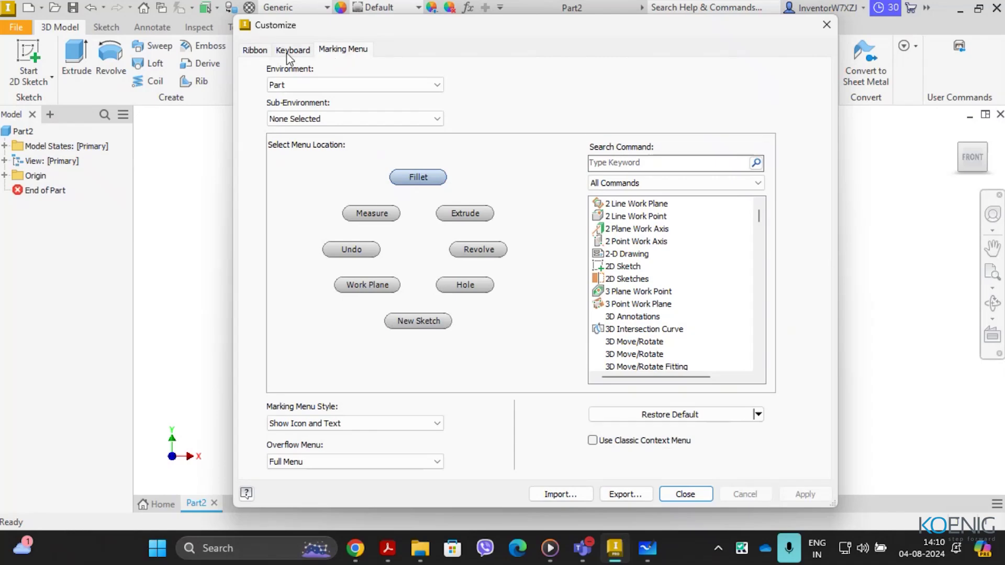
pyautogui.click(256, 50)
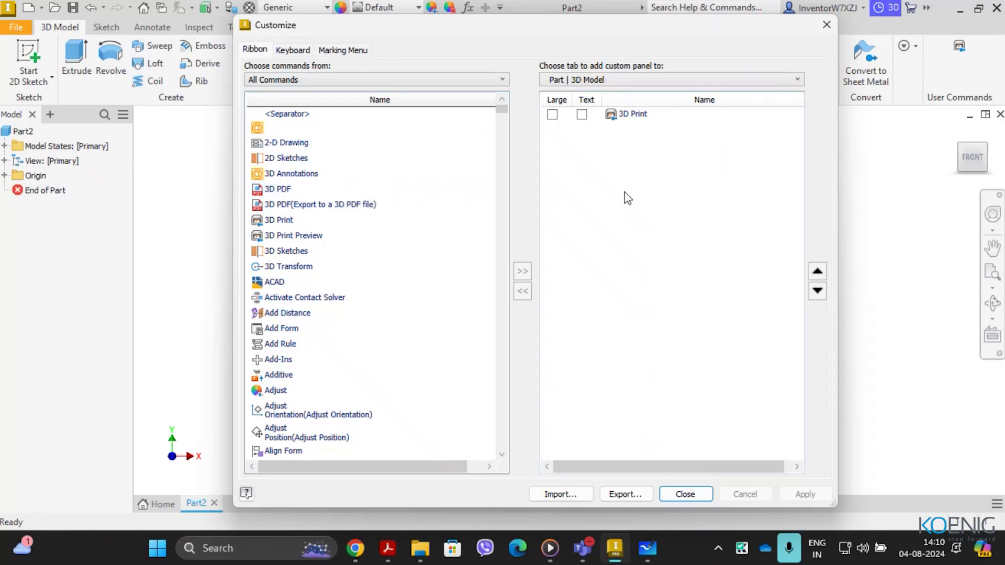
# Step: Add the 2-D Drawing command to the custom user commands panel of Part | 3D Model and apply the customization
pyautogui.click(306, 143)
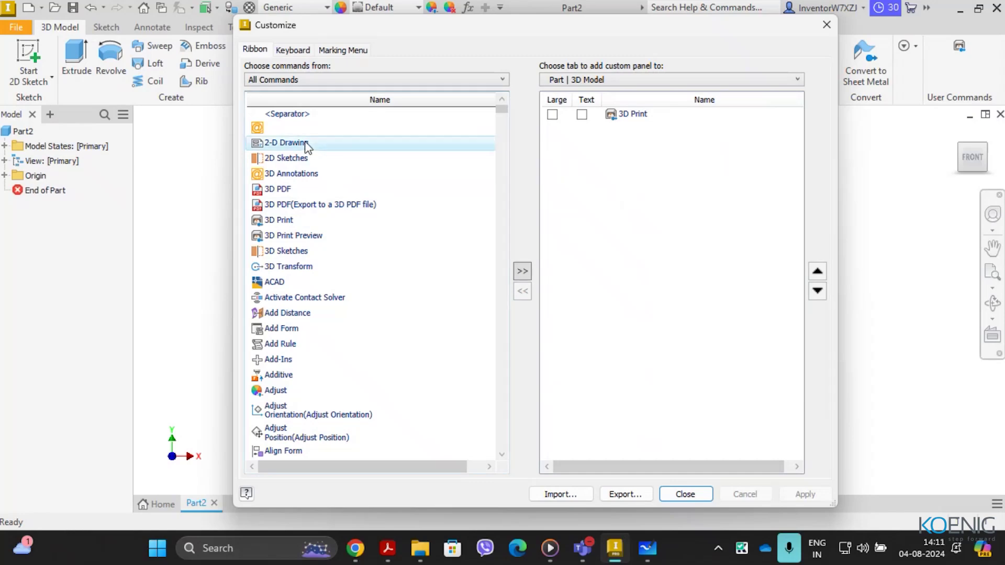
pyautogui.click(523, 271)
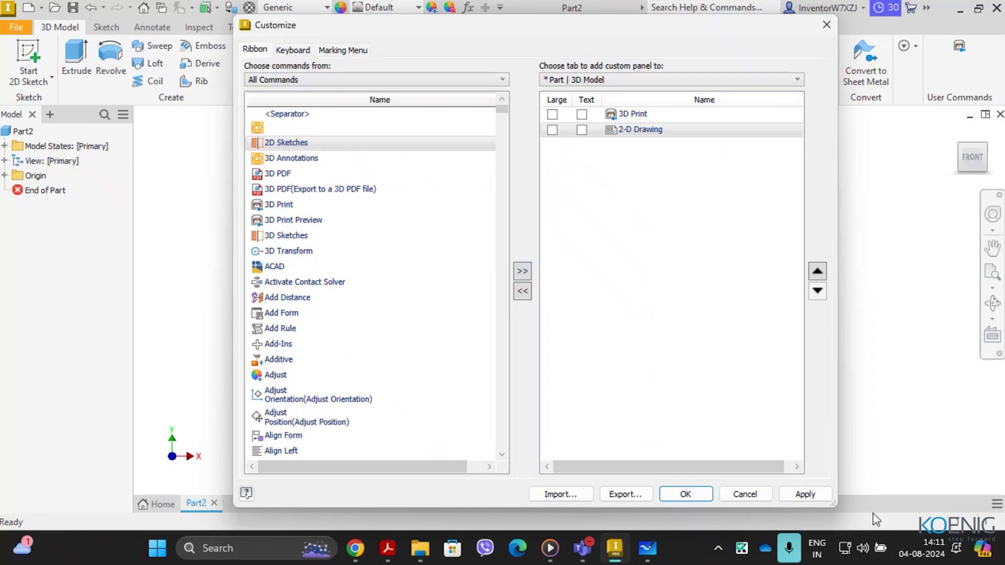
pyautogui.click(825, 499)
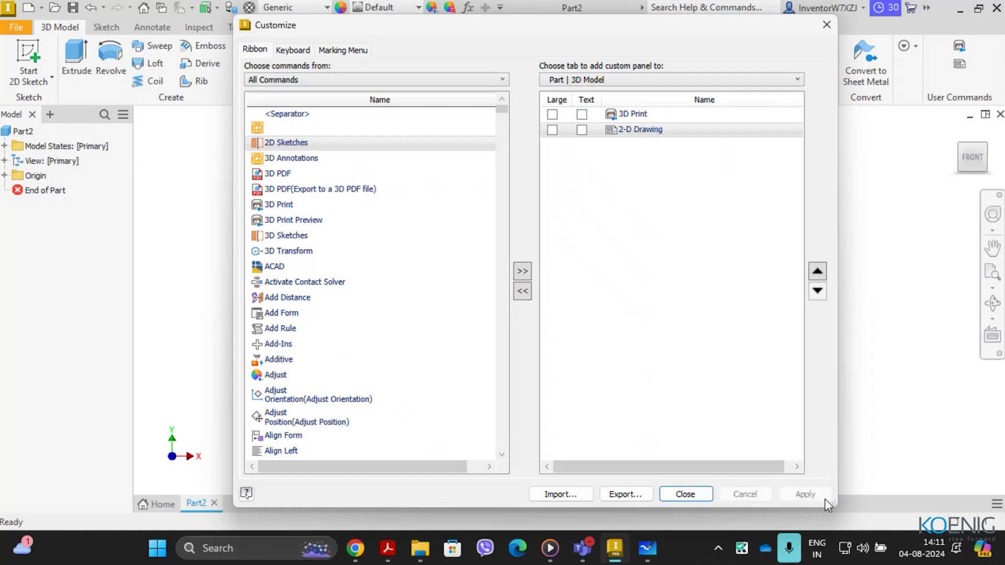
pyautogui.click(703, 499)
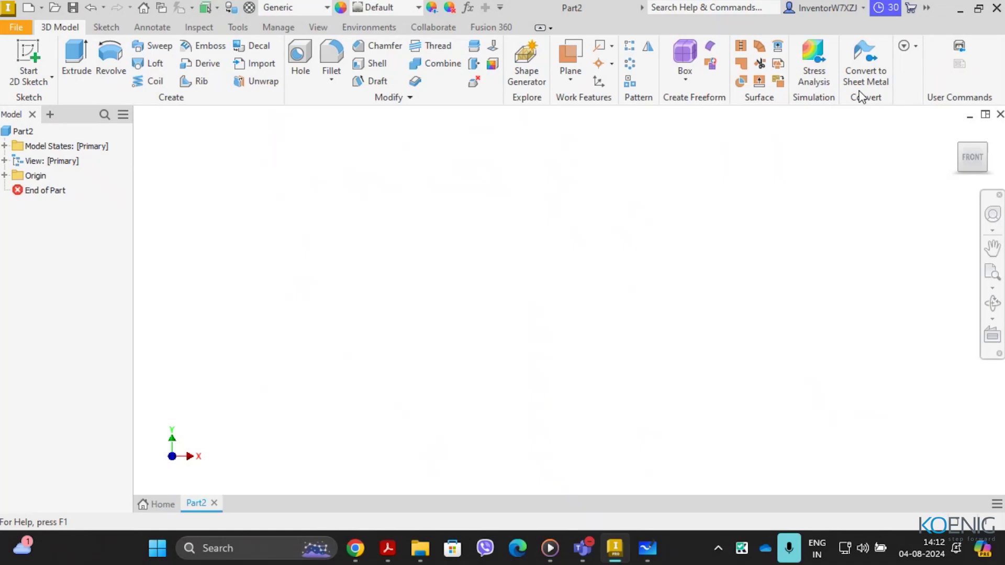
# Step: Examine the ribbon appearance choices, including Normal, Text Off, Small, Compact, Large and Reset Ribbon
pyautogui.rightClick(950, 82)
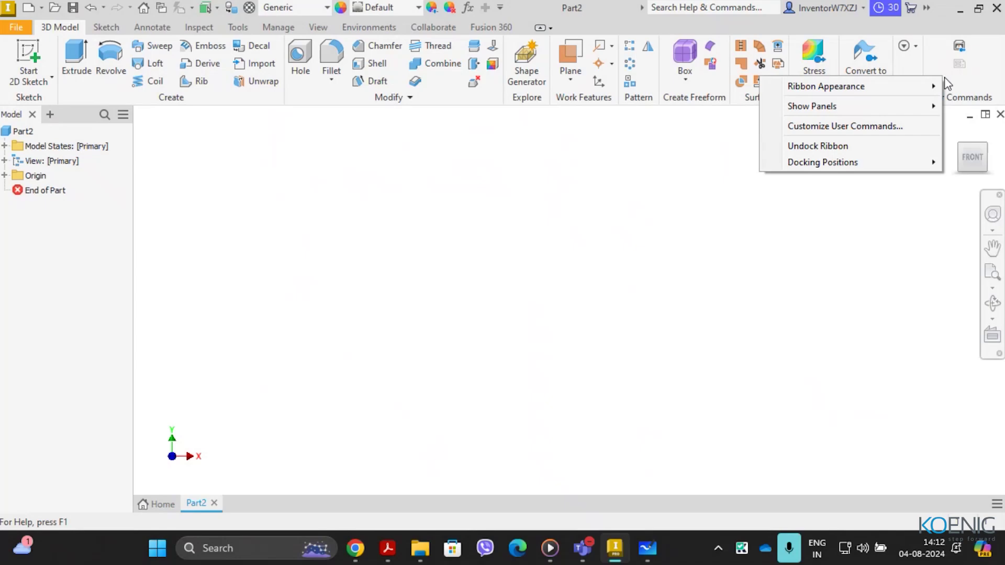
pyautogui.moveTo(928, 91)
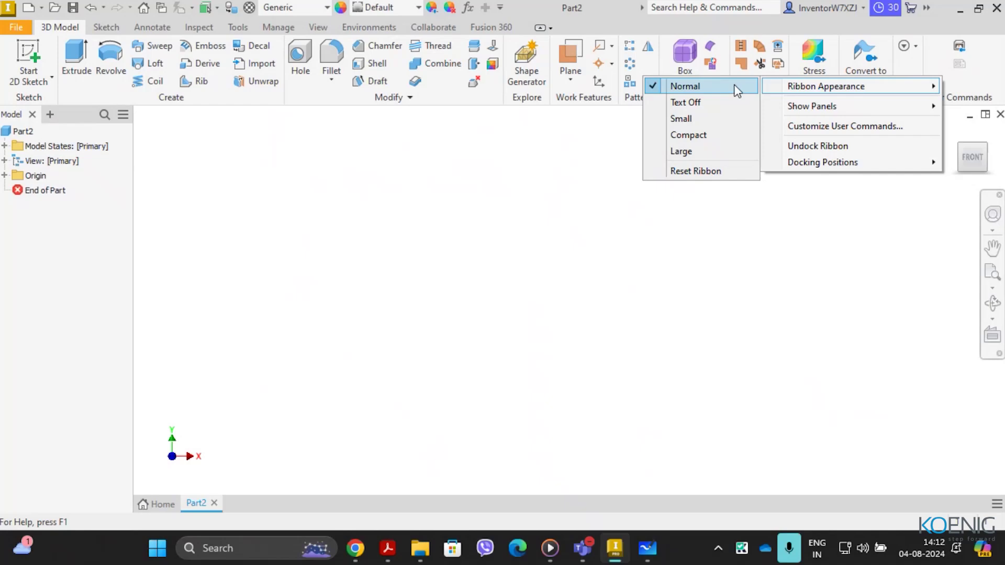
pyautogui.click(717, 173)
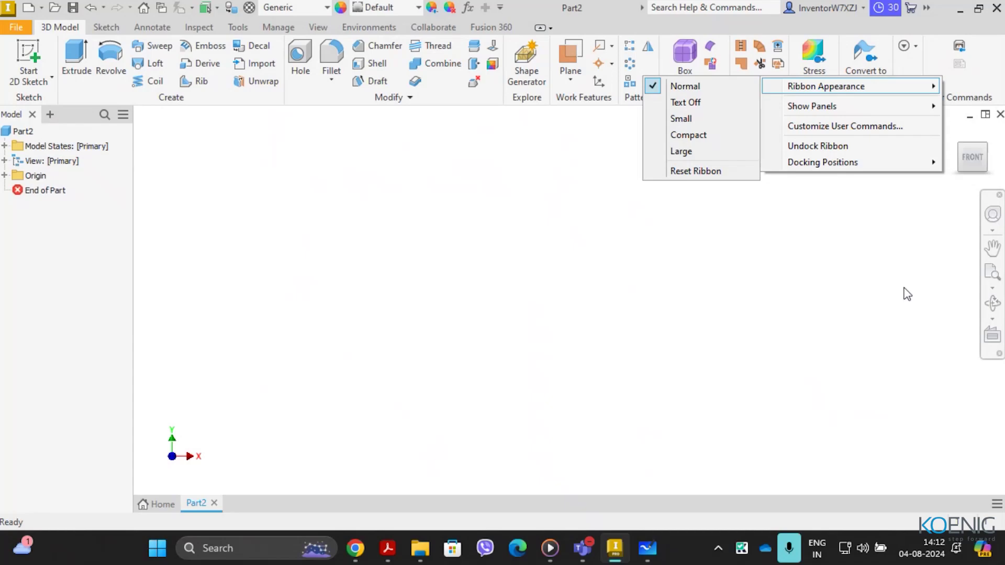
pyautogui.click(340, 184)
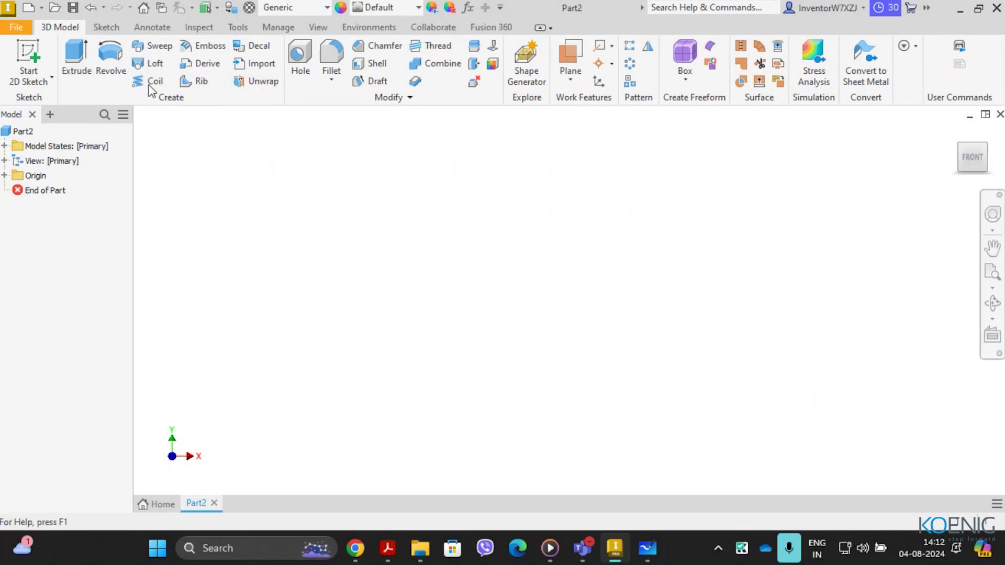
# Step: Display the Sketch tools and tick the Create, Modify, Pattern, Constrain, Insert and Format groups with the red screen pen
pyautogui.click(103, 28)
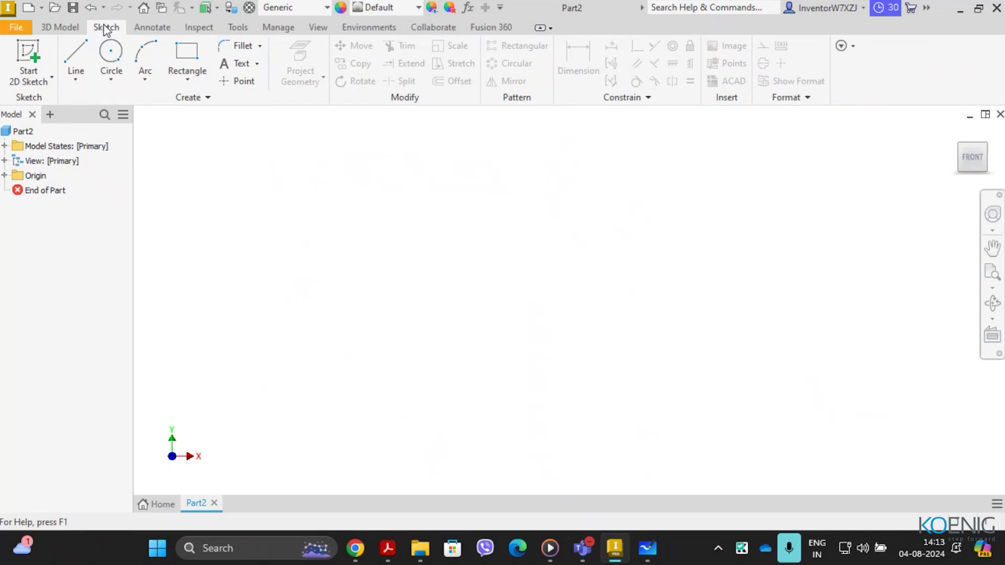
pyautogui.click(718, 551)
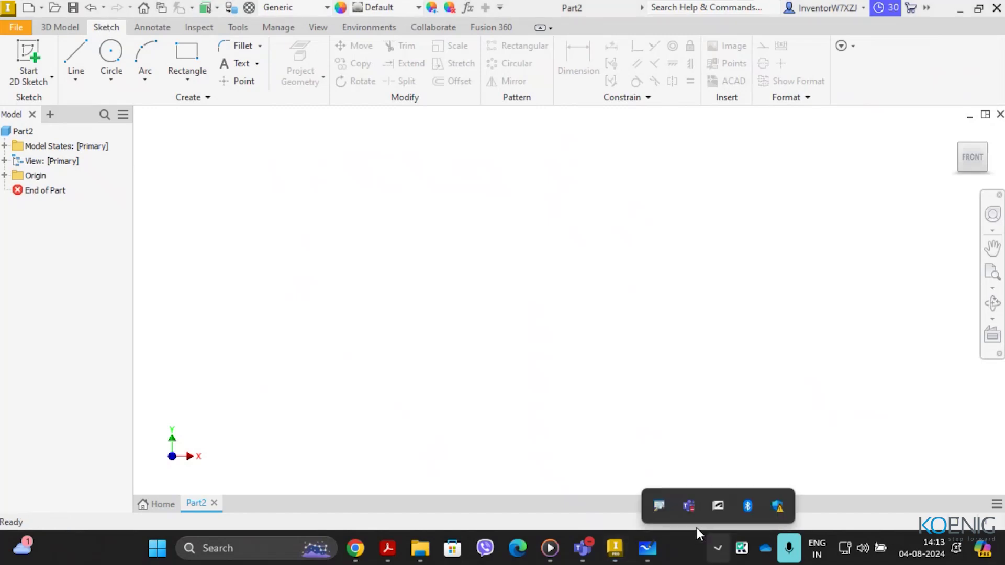
pyautogui.rightClick(660, 506)
pyautogui.click(702, 445)
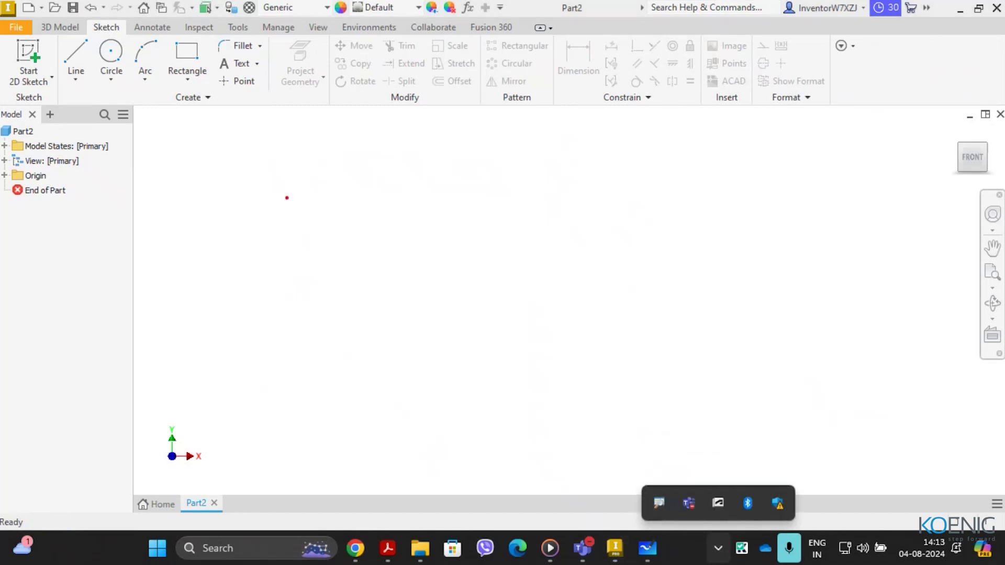
pyautogui.moveTo(187, 115); pyautogui.dragTo(235, 94)
pyautogui.moveTo(390, 118)
pyautogui.mouseDown()
pyautogui.moveTo(416, 123)
pyautogui.moveTo(459, 82)
pyautogui.mouseUp()
pyautogui.moveTo(490, 120)
pyautogui.mouseDown()
pyautogui.moveTo(504, 128)
pyautogui.moveTo(543, 86)
pyautogui.mouseUp()
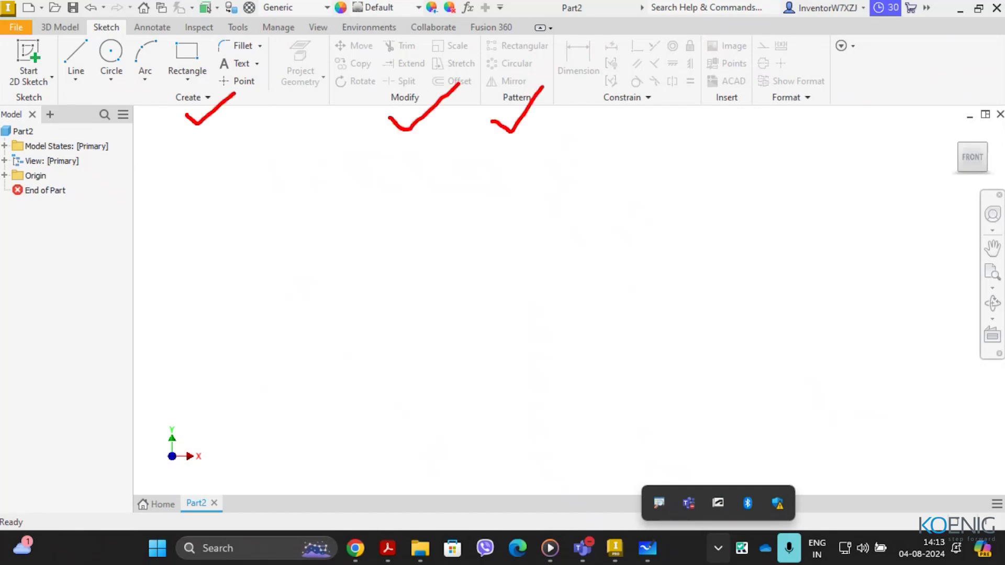
pyautogui.moveTo(602, 112)
pyautogui.mouseDown()
pyautogui.moveTo(619, 127)
pyautogui.moveTo(662, 95)
pyautogui.mouseUp()
pyautogui.moveTo(712, 127)
pyautogui.mouseDown()
pyautogui.moveTo(731, 134)
pyautogui.moveTo(755, 94)
pyautogui.moveTo(795, 125)
pyautogui.moveTo(822, 90)
pyautogui.mouseUp()
# Step: Circle the Create group, tick its Line, Circle, Arc, Rectangle, Fillet, Text and Point tools, and clear the pen markup
pyautogui.moveTo(152, 91)
pyautogui.mouseDown()
pyautogui.moveTo(207, 94)
pyautogui.moveTo(215, 118)
pyautogui.moveTo(194, 129)
pyautogui.moveTo(156, 94)
pyautogui.mouseUp()
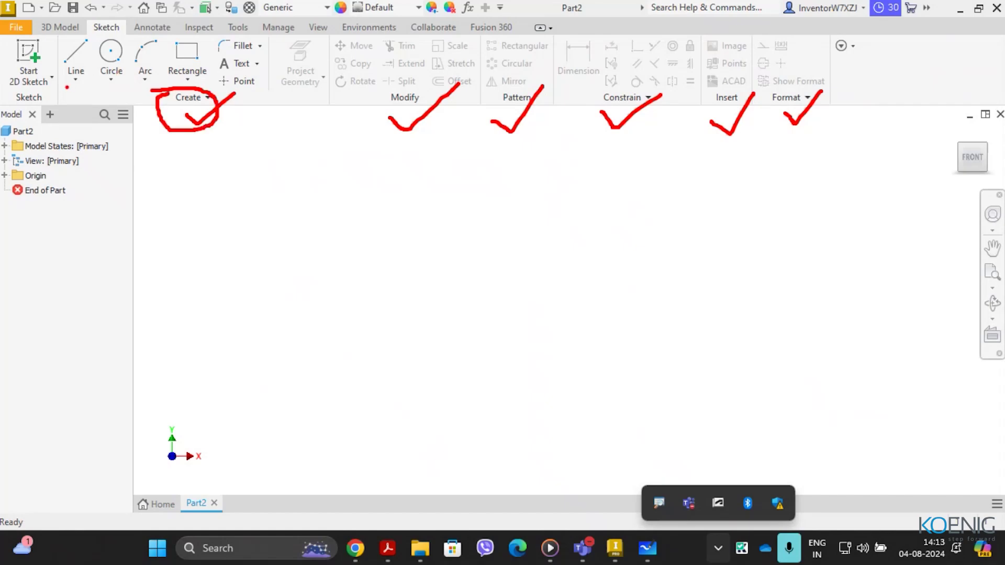
pyautogui.moveTo(62, 83)
pyautogui.mouseDown()
pyautogui.moveTo(96, 60)
pyautogui.moveTo(102, 88)
pyautogui.moveTo(121, 69)
pyautogui.moveTo(139, 83)
pyautogui.moveTo(155, 68)
pyautogui.moveTo(239, 43)
pyautogui.moveTo(265, 76)
pyautogui.mouseUp()
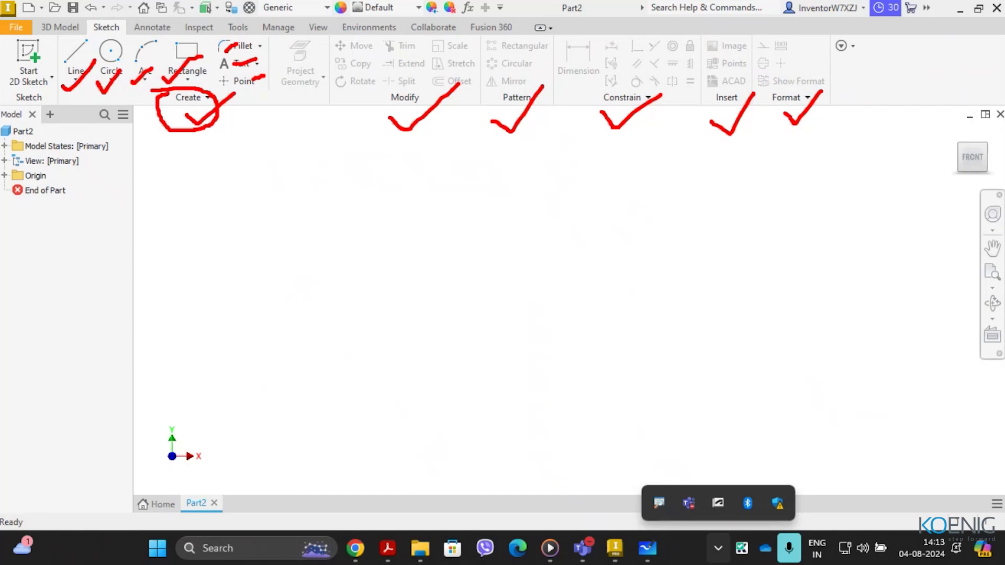
pyautogui.press('Escape')
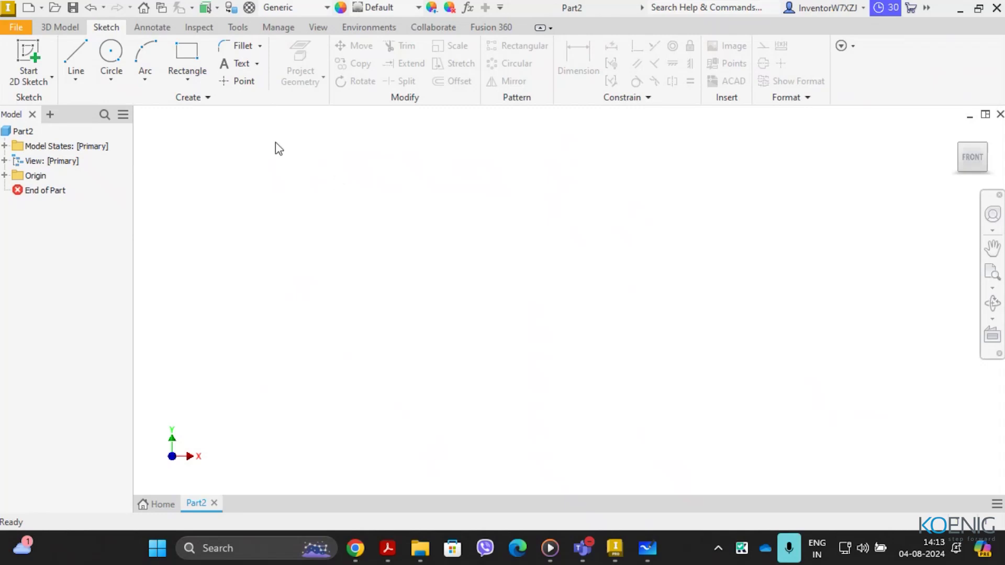
# Step: Examine the file commands, including the Open, Save and Export options and the recent documents list, and close them
pyautogui.click(16, 28)
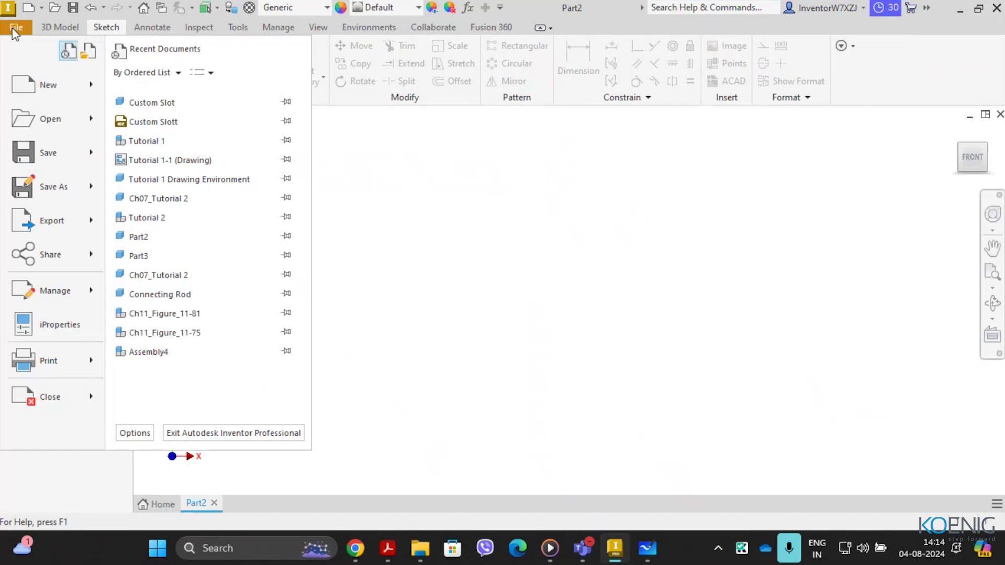
pyautogui.moveTo(14, 99)
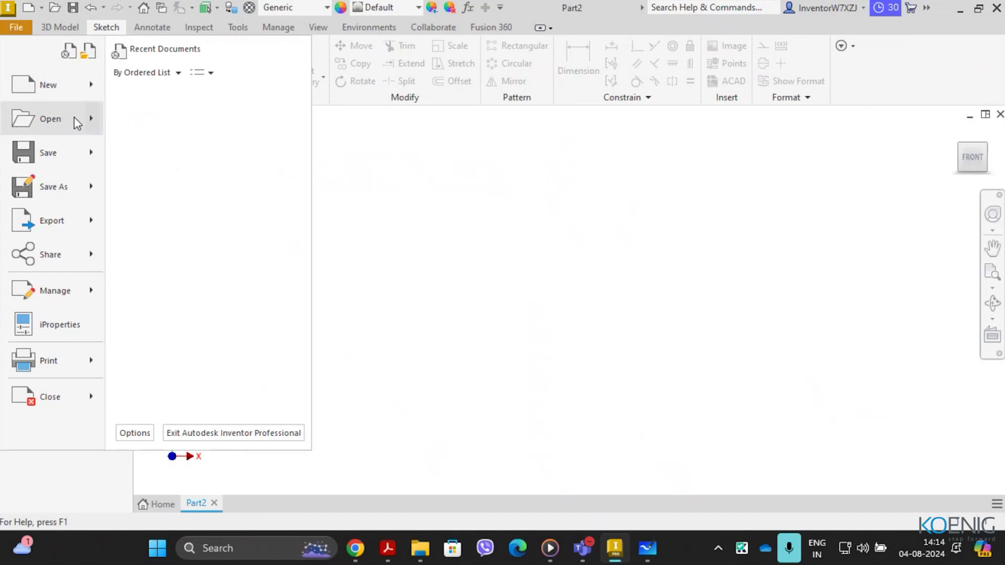
pyautogui.moveTo(75, 118)
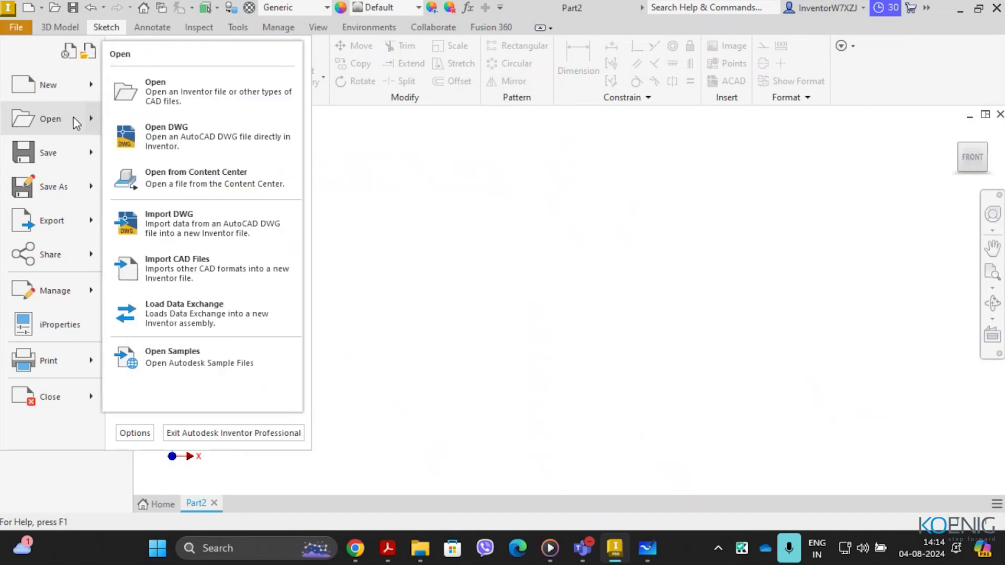
pyautogui.moveTo(71, 149)
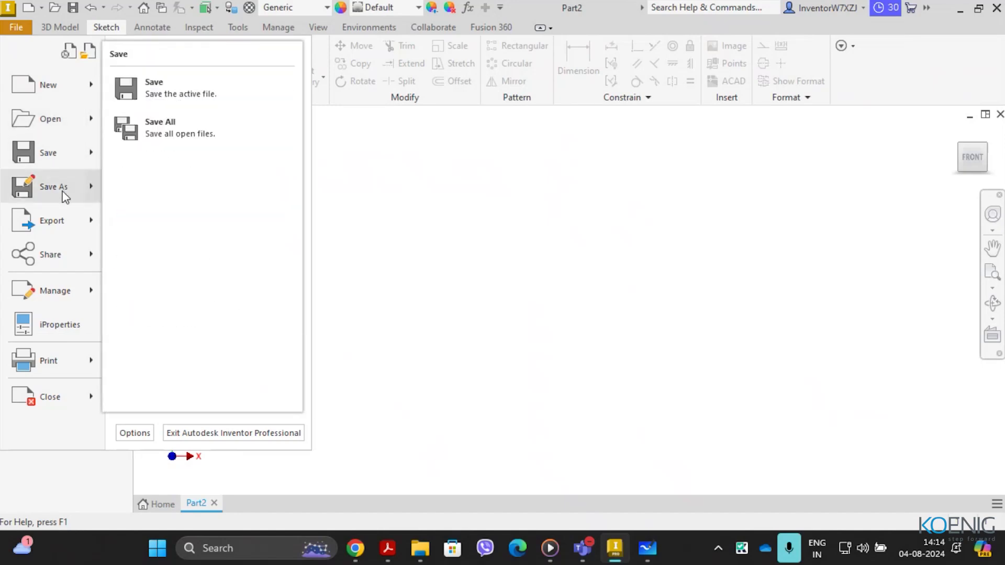
pyautogui.moveTo(59, 221)
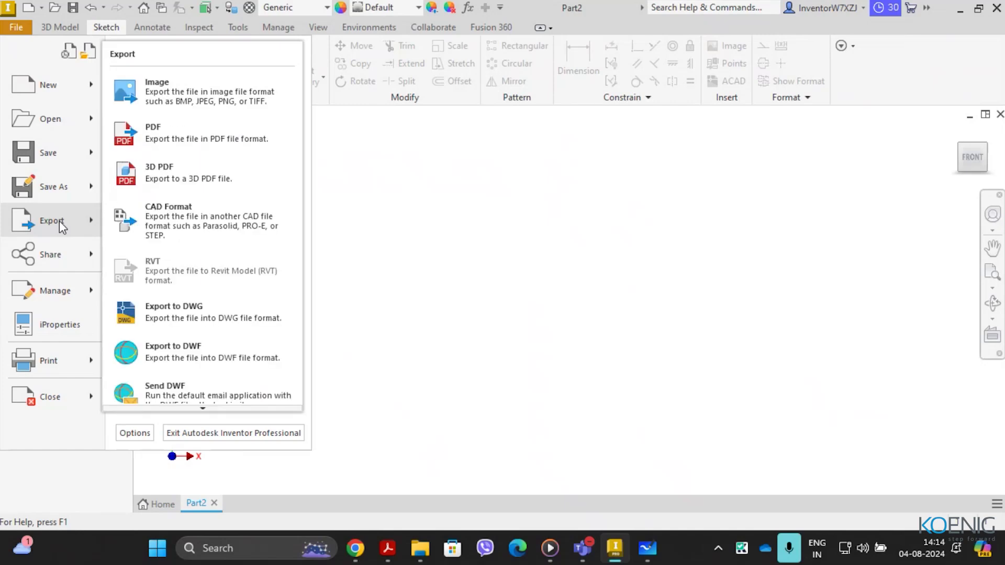
pyautogui.moveTo(63, 253)
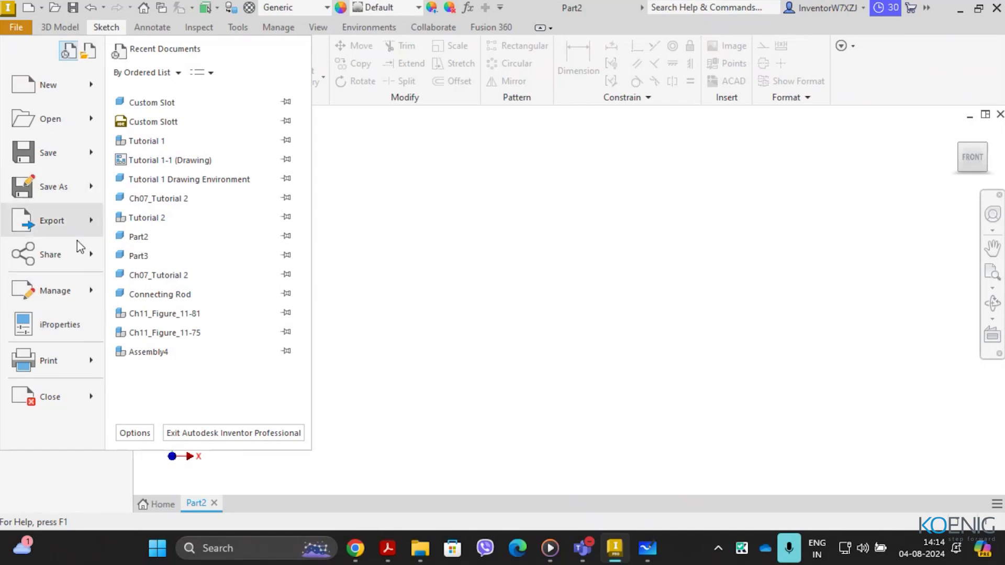
pyautogui.moveTo(83, 286)
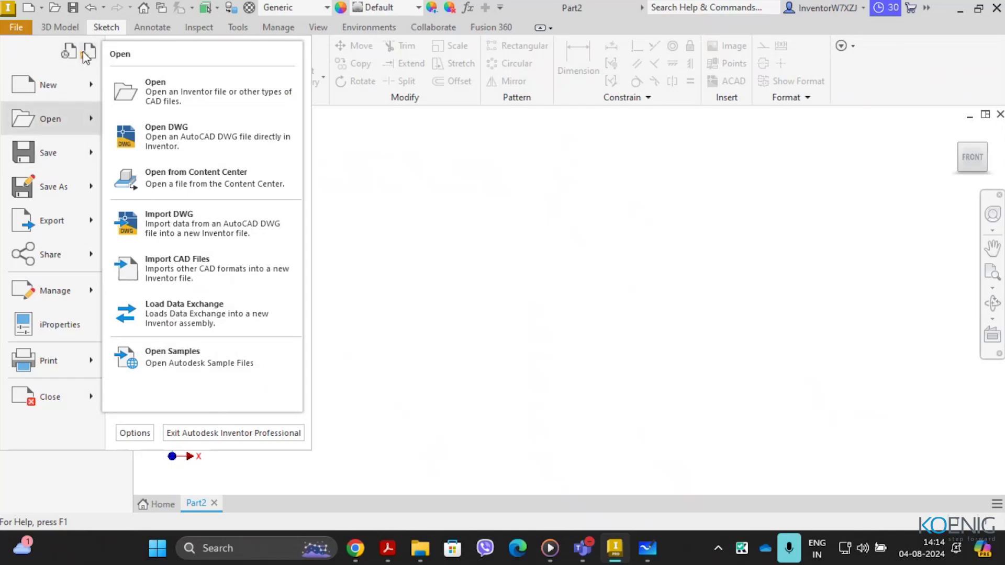
pyautogui.moveTo(82, 51)
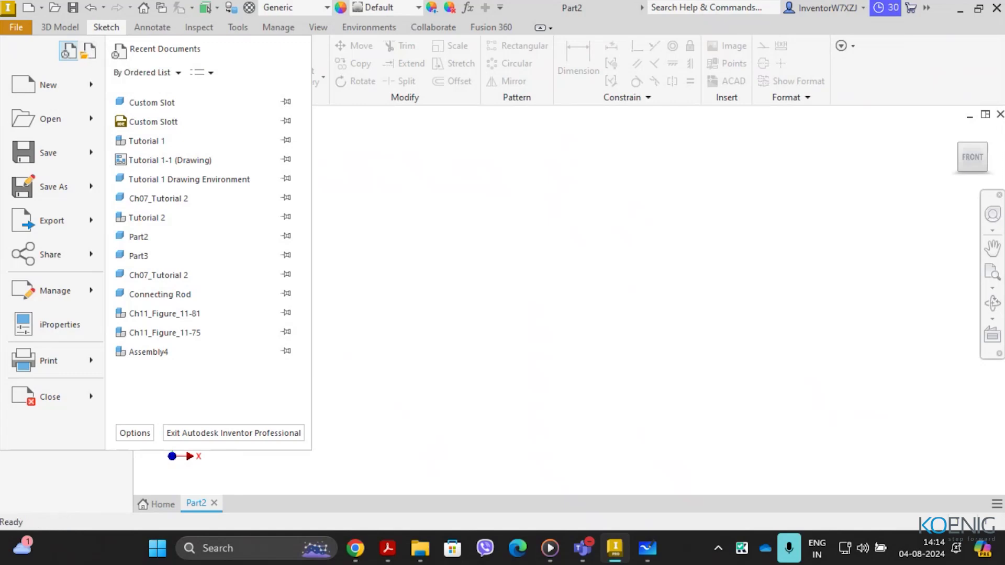
pyautogui.click(16, 29)
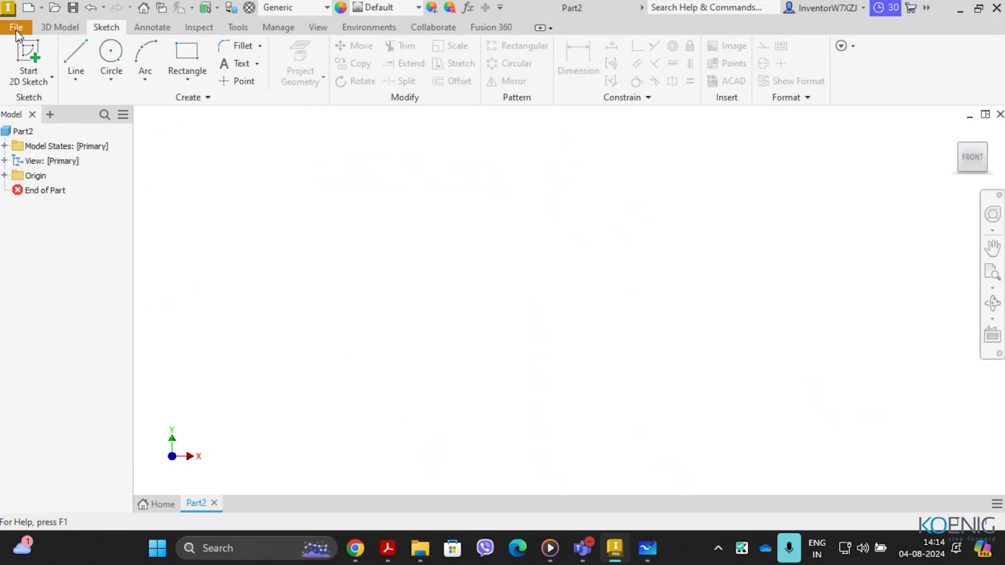
pyautogui.click(16, 30)
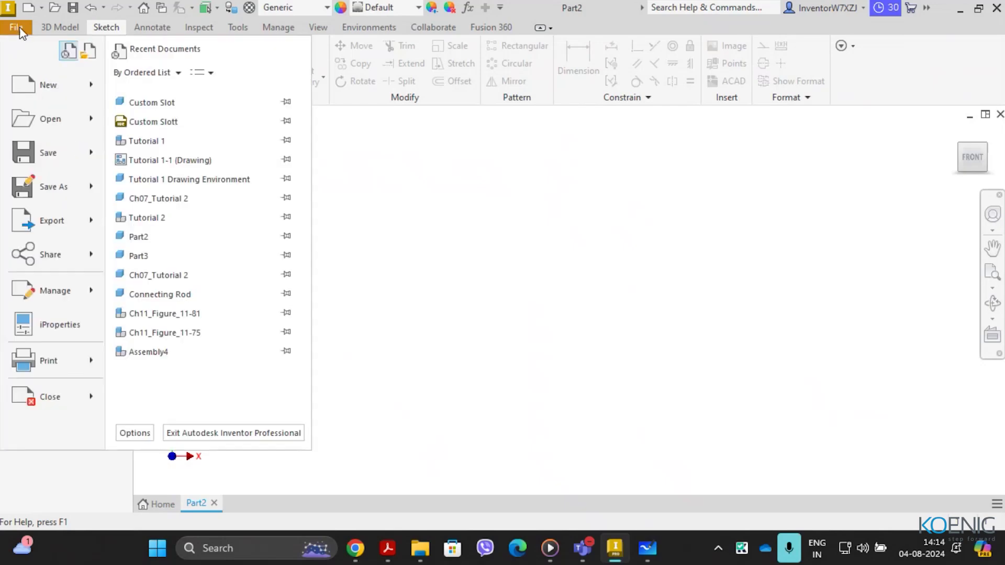
pyautogui.click(656, 193)
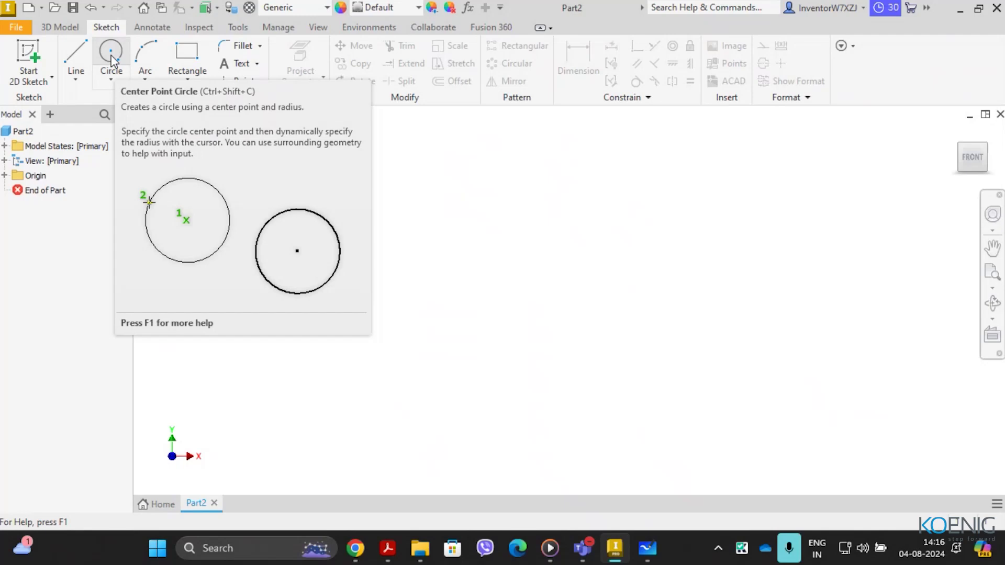
# Step: Add the Circle command to the Quick Access Toolbar and restore and lower the program window to expose the toolbar
pyautogui.rightClick(112, 59)
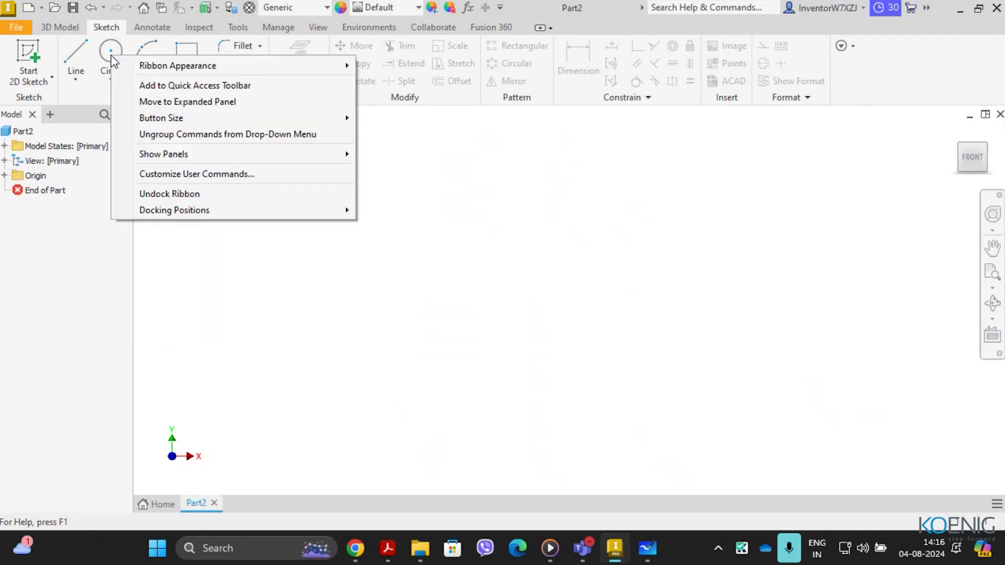
pyautogui.click(182, 86)
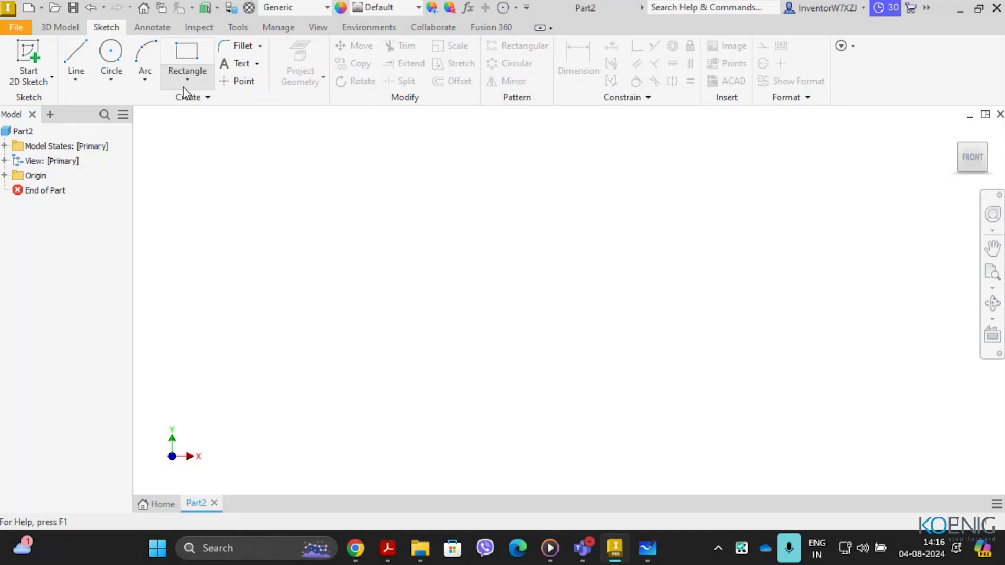
pyautogui.click(979, 9)
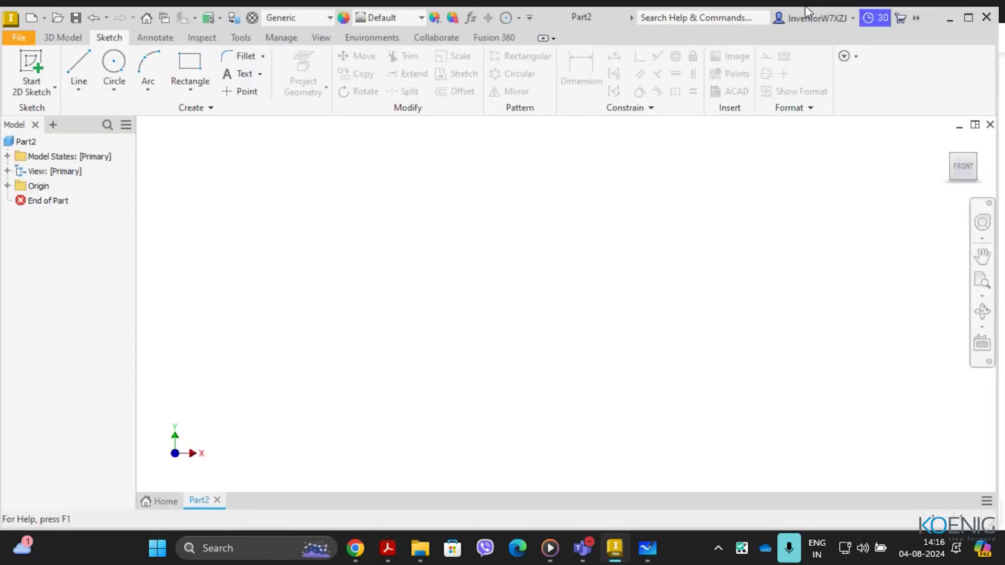
pyautogui.moveTo(804, 8); pyautogui.dragTo(804, 41)
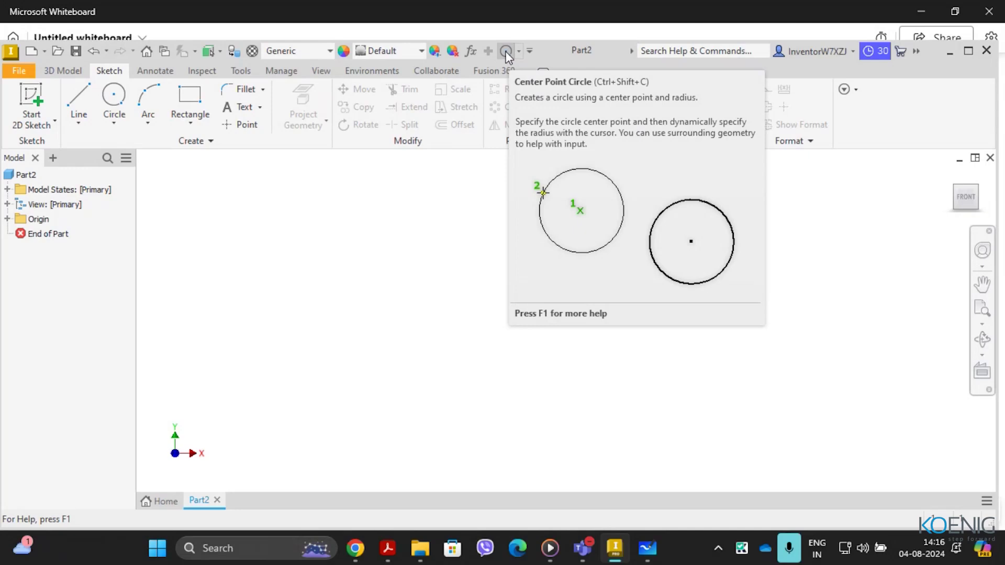
# Step: Remove the Circle command from the Quick Access Toolbar and maximize the program window
pyautogui.rightClick(505, 52)
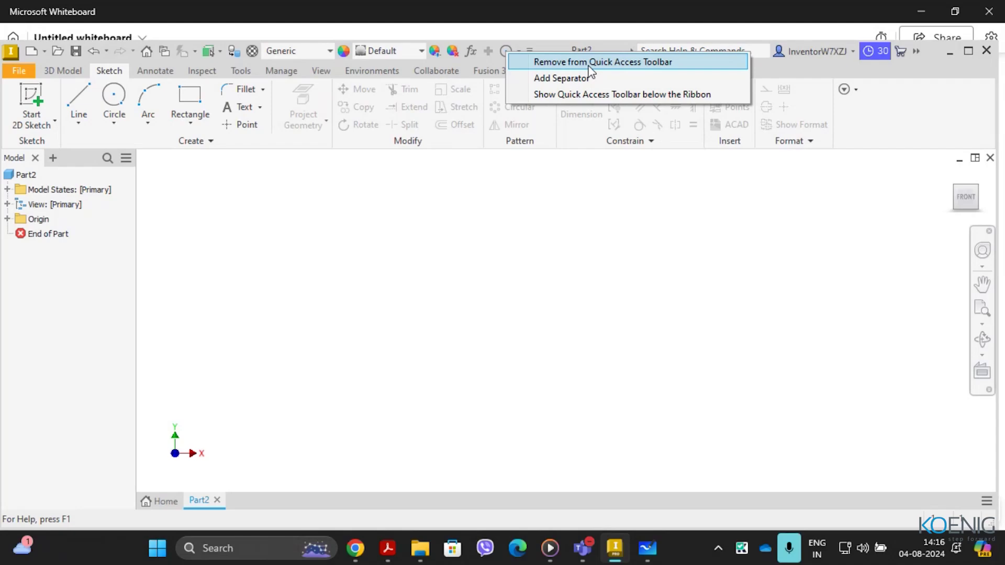
pyautogui.click(588, 66)
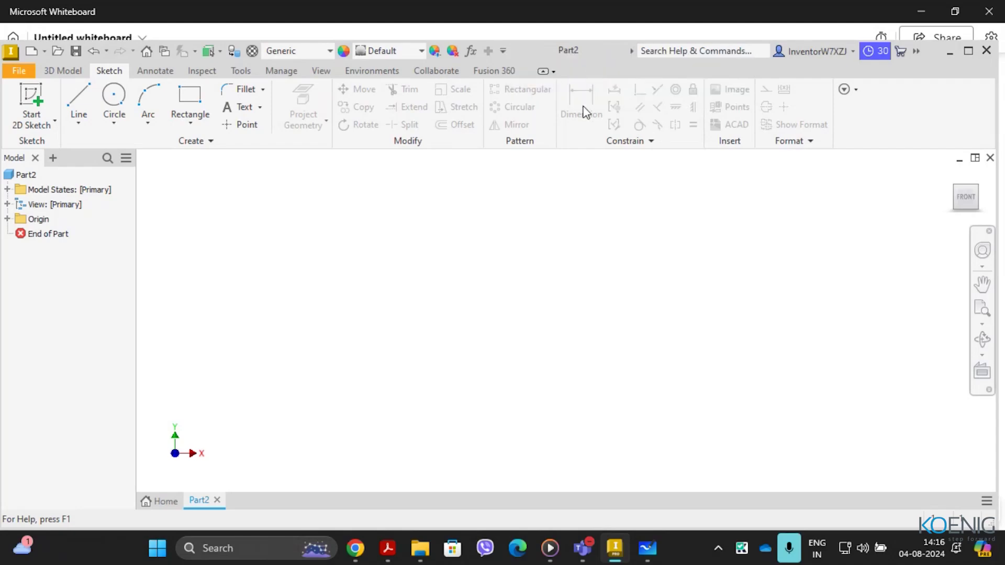
pyautogui.click(967, 51)
# Step: Outline the title area with the help search, account and window controls using the screen pen, clear the markup and activate the help search
pyautogui.click(718, 550)
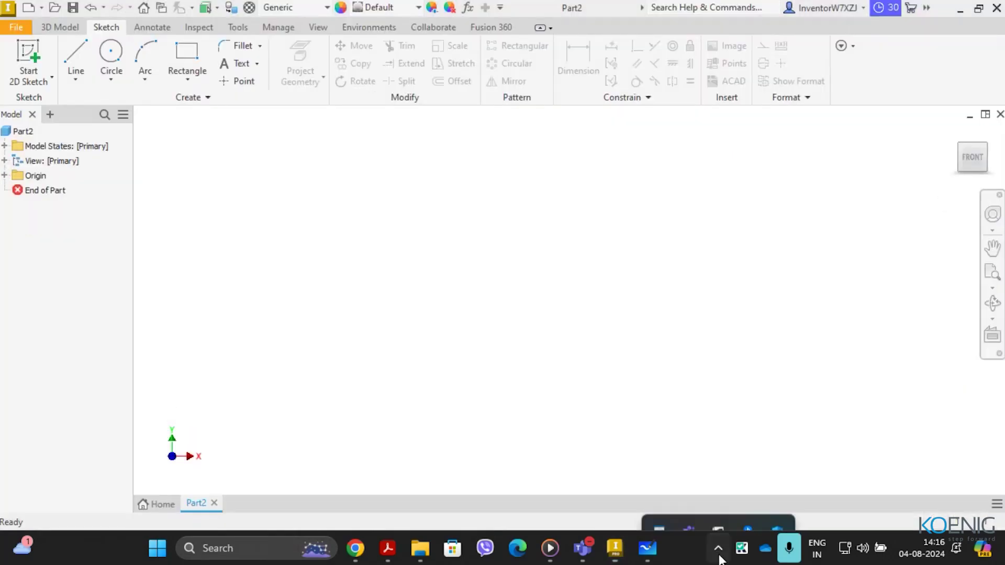
pyautogui.rightClick(656, 500)
pyautogui.click(692, 434)
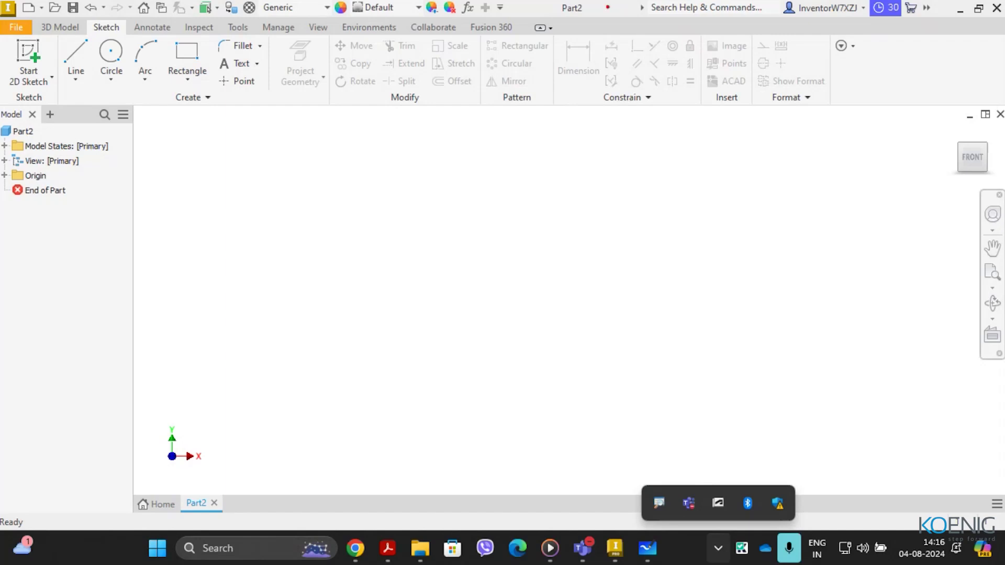
pyautogui.moveTo(550, 3)
pyautogui.mouseDown()
pyautogui.moveTo(549, 19)
pyautogui.moveTo(589, 21)
pyautogui.moveTo(1004, 23)
pyautogui.mouseUp()
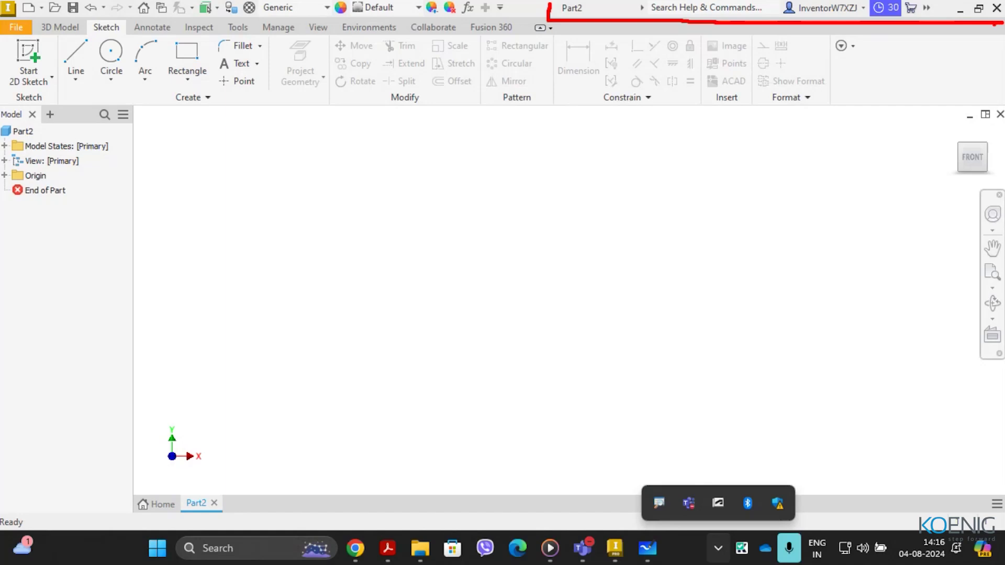
pyautogui.press('Escape')
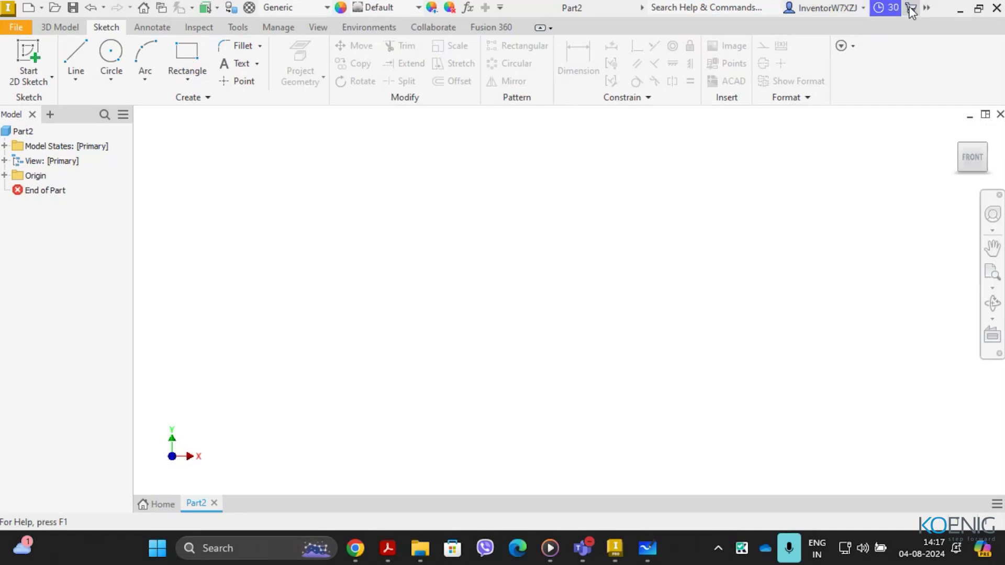
pyautogui.click(699, 11)
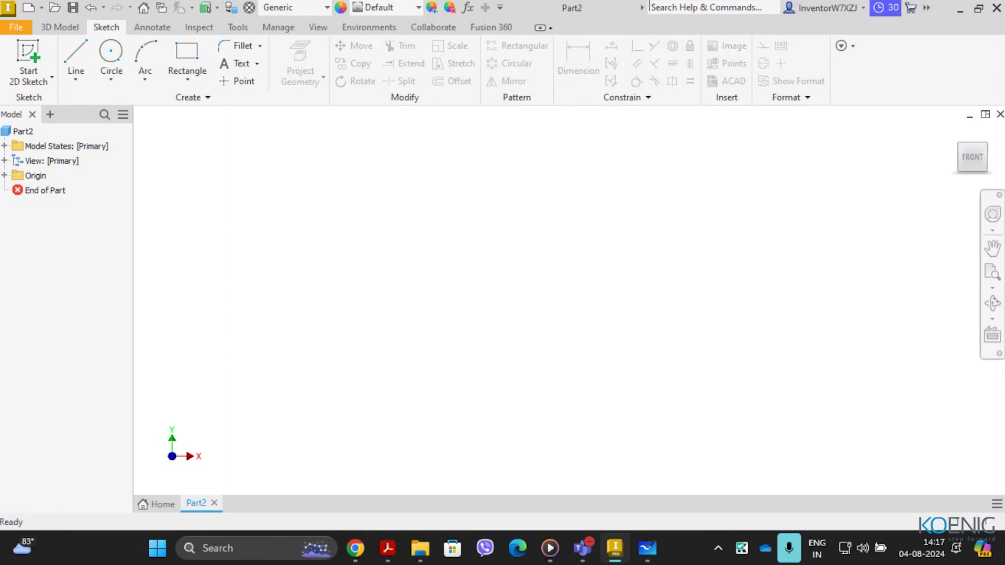
# Step: Outline the model browser with the red screen pen, add a column of ticks below End of Part, and clear the markup
pyautogui.click(719, 548)
pyautogui.rightClick(660, 503)
pyautogui.click(696, 430)
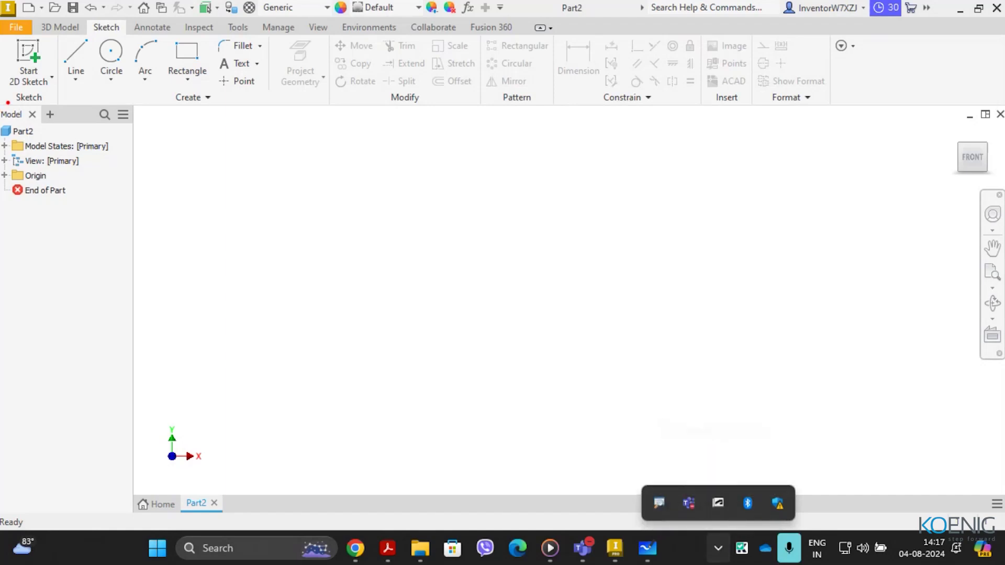
pyautogui.moveTo(3, 102)
pyautogui.mouseDown()
pyautogui.moveTo(132, 116)
pyautogui.moveTo(136, 219)
pyautogui.moveTo(137, 353)
pyautogui.moveTo(5, 374)
pyautogui.mouseUp()
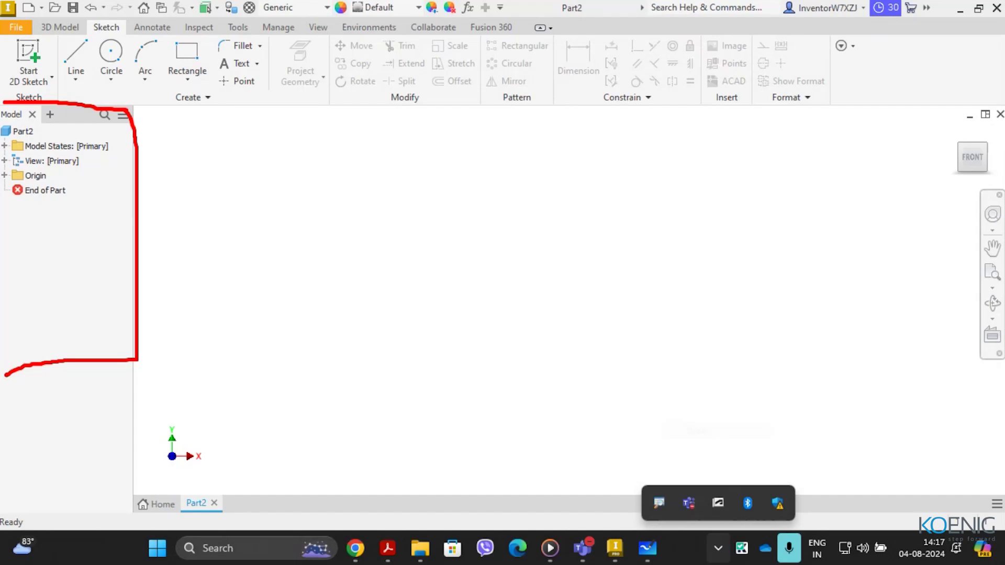
pyautogui.moveTo(62, 201)
pyautogui.mouseDown()
pyautogui.moveTo(73, 213)
pyautogui.moveTo(109, 183)
pyautogui.mouseUp()
pyautogui.moveTo(71, 222)
pyautogui.mouseDown()
pyautogui.moveTo(77, 234)
pyautogui.moveTo(93, 212)
pyautogui.mouseUp()
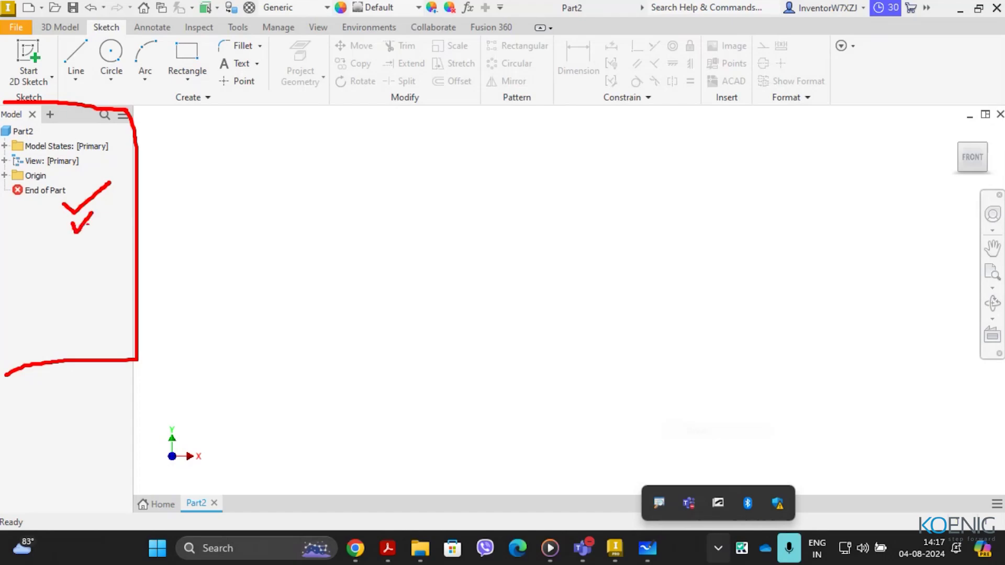
pyautogui.moveTo(71, 245); pyautogui.dragTo(119, 223)
pyautogui.moveTo(81, 269)
pyautogui.mouseDown()
pyautogui.moveTo(106, 255)
pyautogui.moveTo(85, 282)
pyautogui.moveTo(94, 296)
pyautogui.moveTo(107, 278)
pyautogui.moveTo(87, 300)
pyautogui.moveTo(92, 307)
pyautogui.moveTo(115, 277)
pyautogui.mouseUp()
pyautogui.click(87, 300)
pyautogui.moveTo(90, 317); pyautogui.dragTo(121, 305)
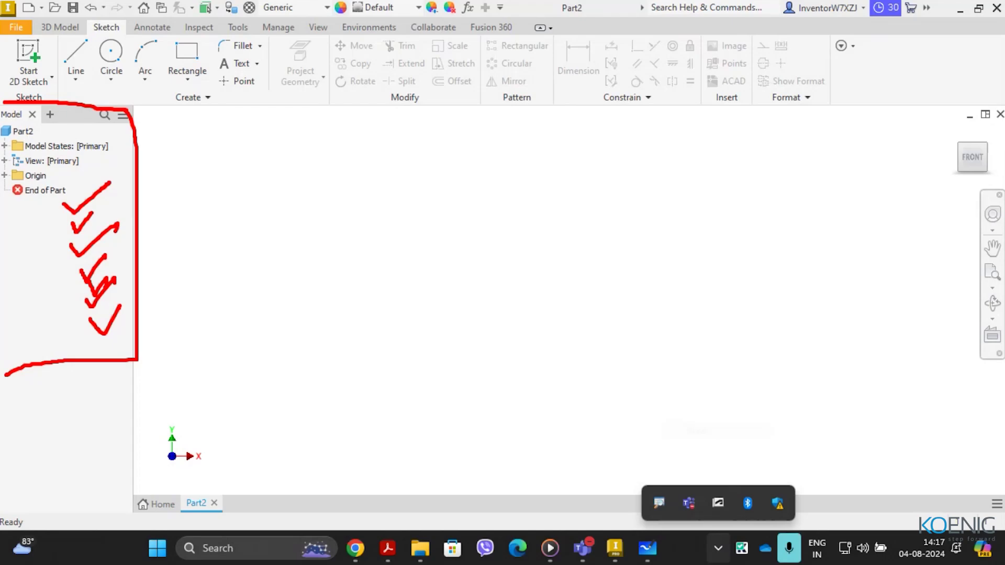
pyautogui.press('Escape')
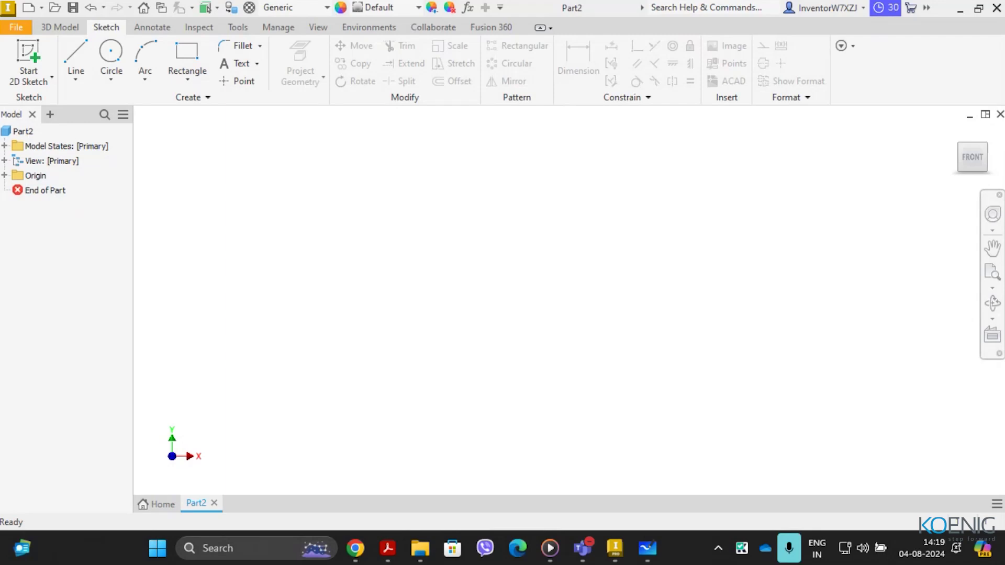
# Step: Expand the part's Origin folder to list its planes, axes and center point
pyautogui.click(4, 176)
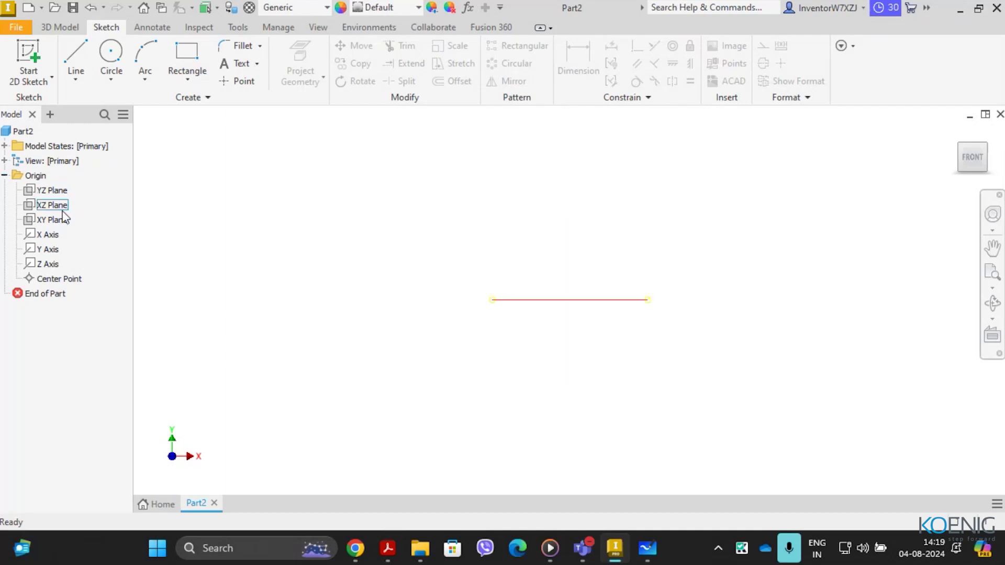
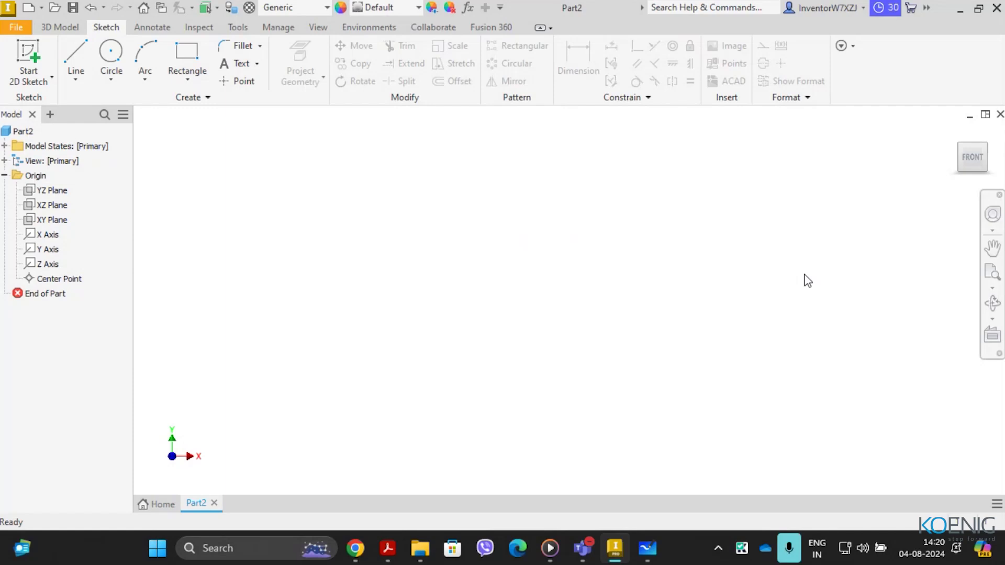
# Step: Look over the list of interface elements that can be shown or hidden, such as the ViewCube, Navigation Bar and Model Browser
pyautogui.click(316, 28)
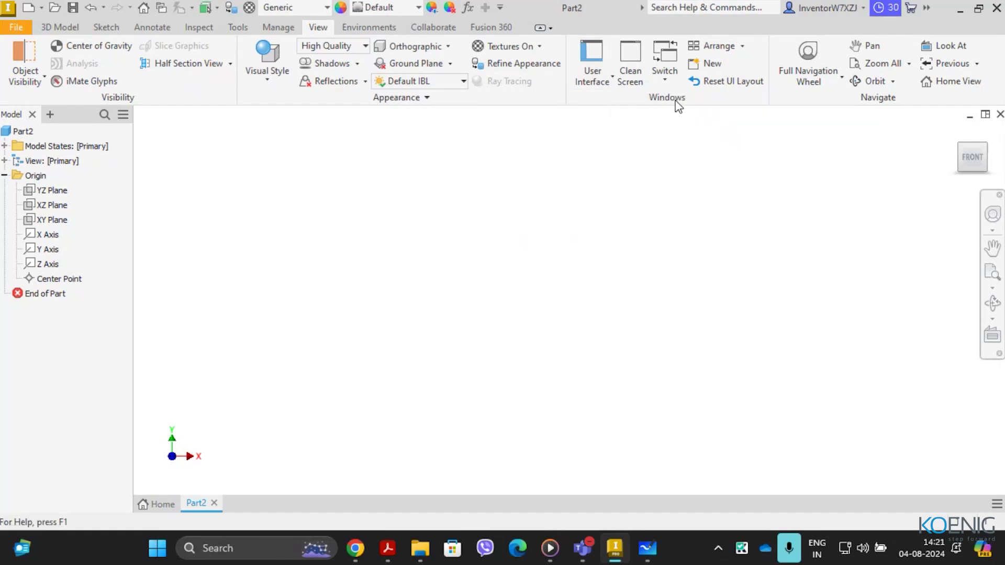
pyautogui.click(613, 75)
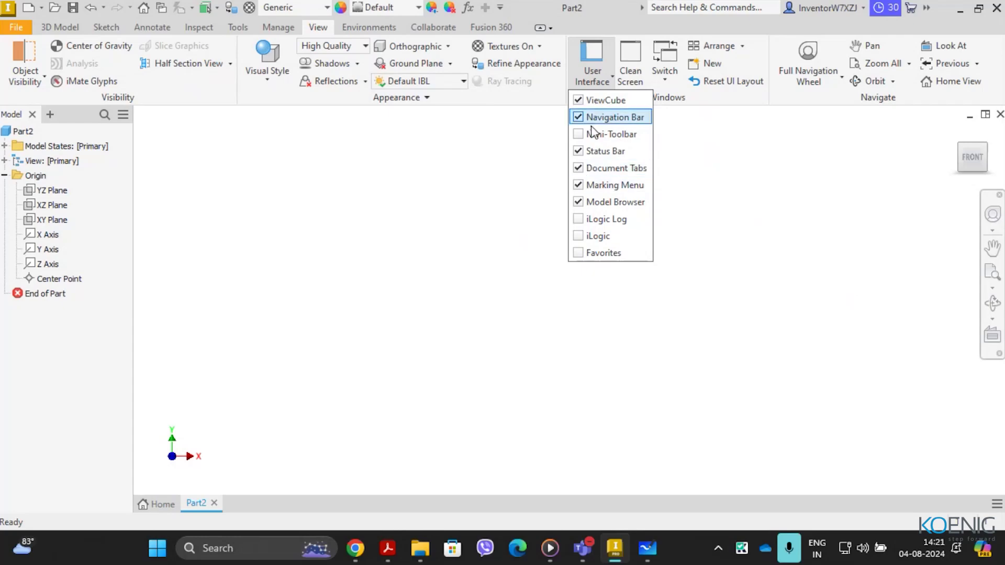
pyautogui.click(784, 251)
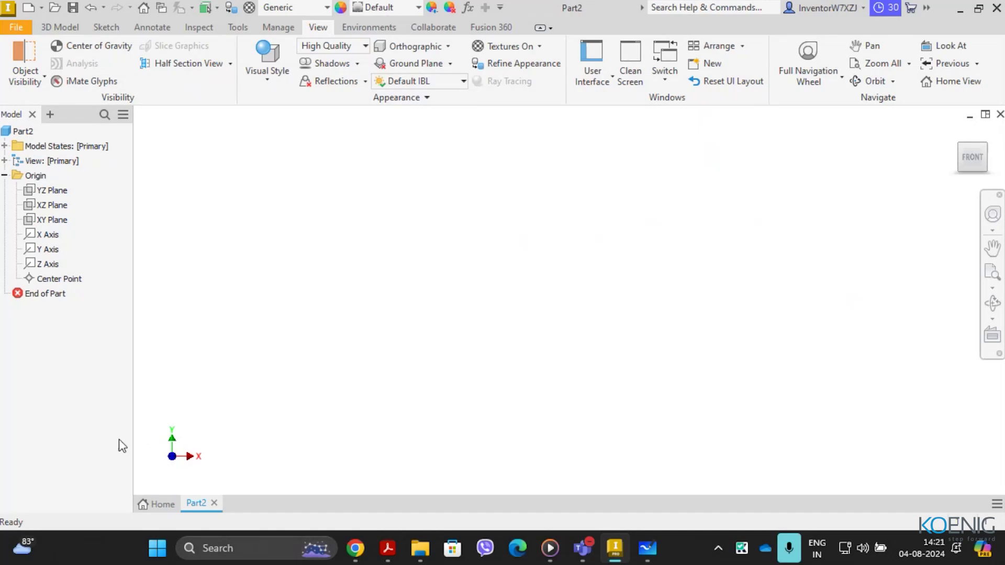
# Step: Outline the status bar and document tabs area with the red screen pen, mark the status text, and clear the markup
pyautogui.click(719, 548)
pyautogui.rightClick(659, 504)
pyautogui.click(701, 440)
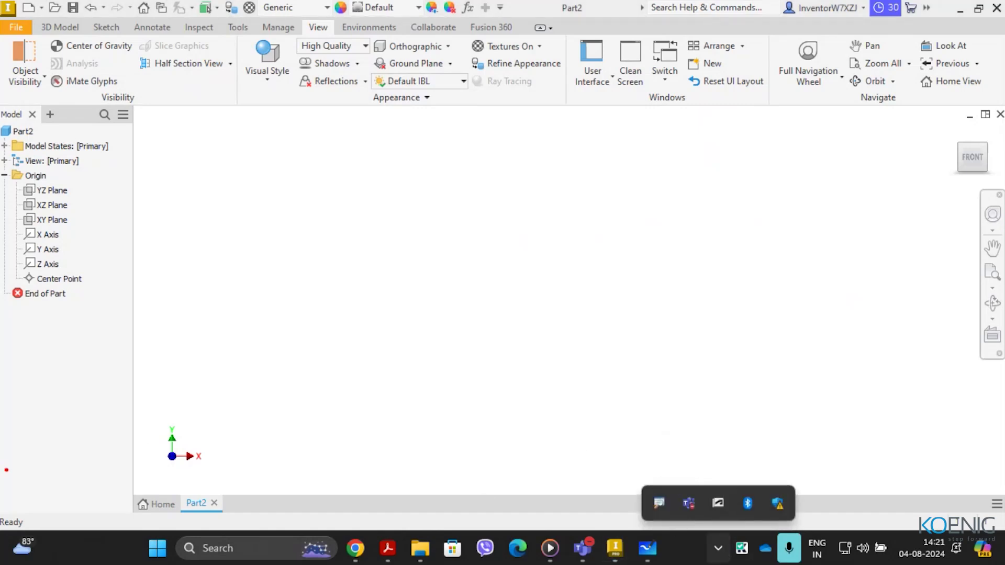
pyautogui.moveTo(3, 502)
pyautogui.mouseDown()
pyautogui.moveTo(297, 491)
pyautogui.moveTo(299, 543)
pyautogui.moveTo(1, 549)
pyautogui.mouseUp()
pyautogui.moveTo(25, 513)
pyautogui.mouseDown()
pyautogui.moveTo(37, 523)
pyautogui.moveTo(37, 548)
pyautogui.mouseUp()
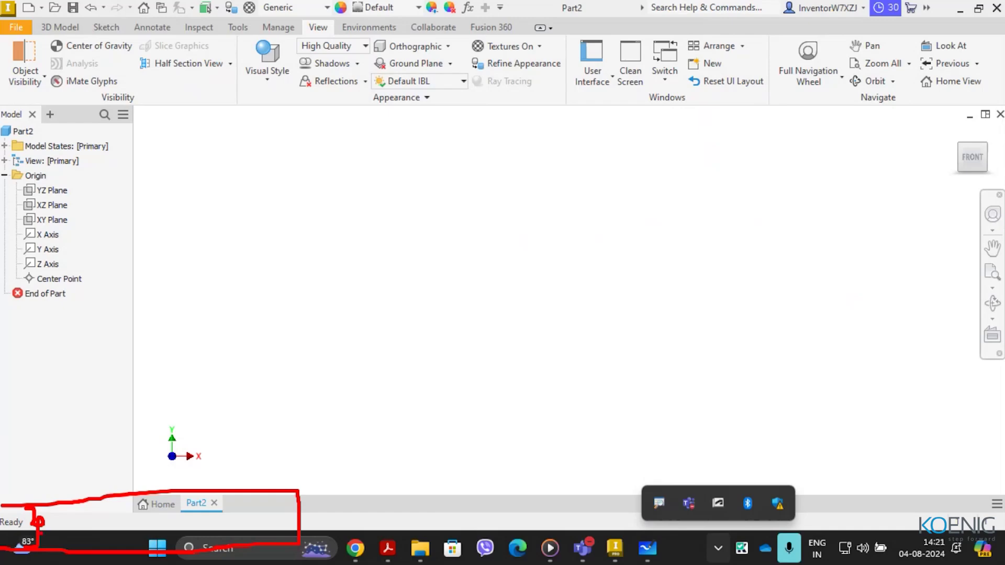
pyautogui.moveTo(11, 532); pyautogui.dragTo(67, 506)
pyautogui.press('Escape')
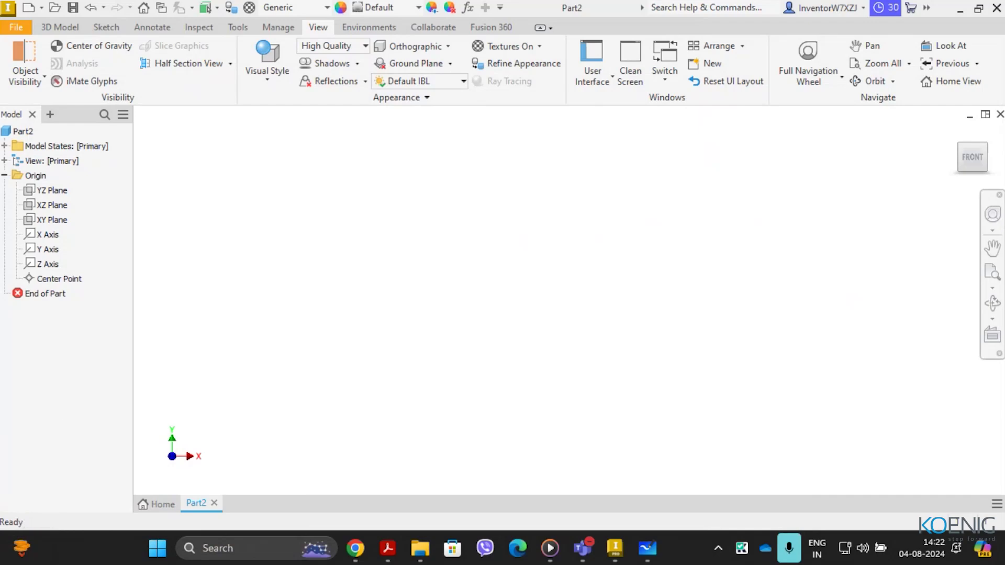
# Step: Show the 3D modeling tools for the part and close the Part2 document
pyautogui.click(60, 26)
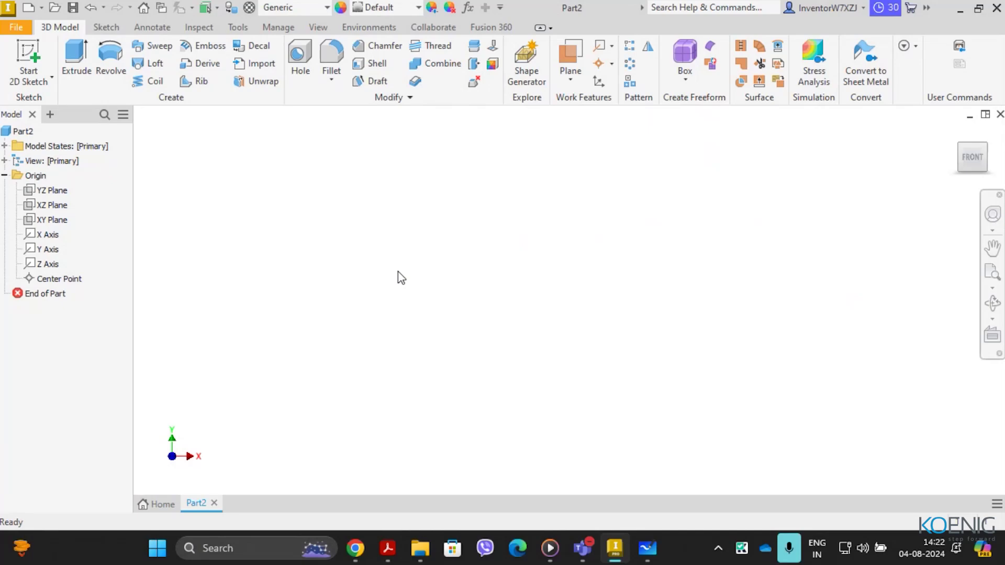
pyautogui.click(214, 504)
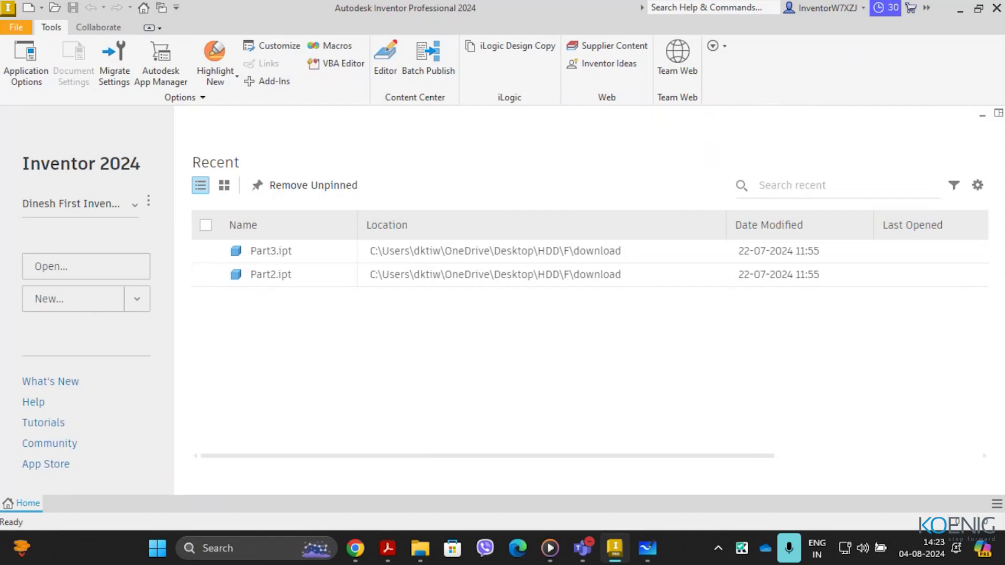
# Step: Review the new file types on the home page and create a new Assembly (.iam) file
pyautogui.click(138, 308)
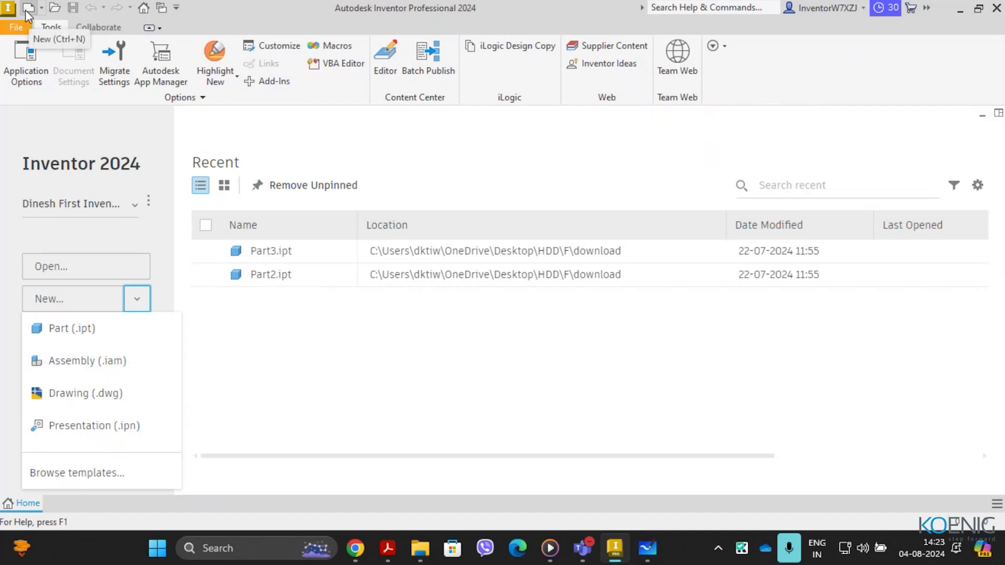
pyautogui.click(486, 184)
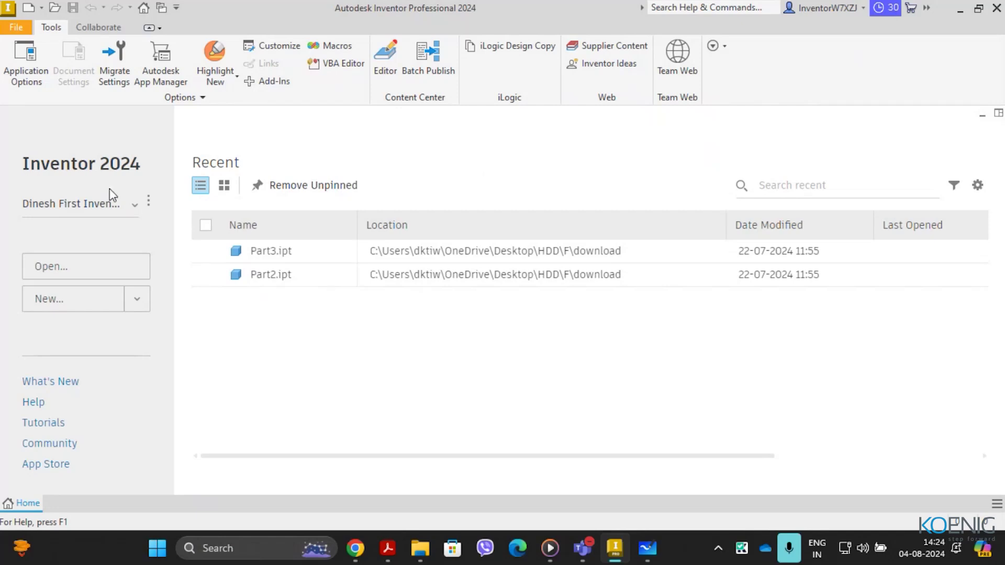
pyautogui.click(137, 300)
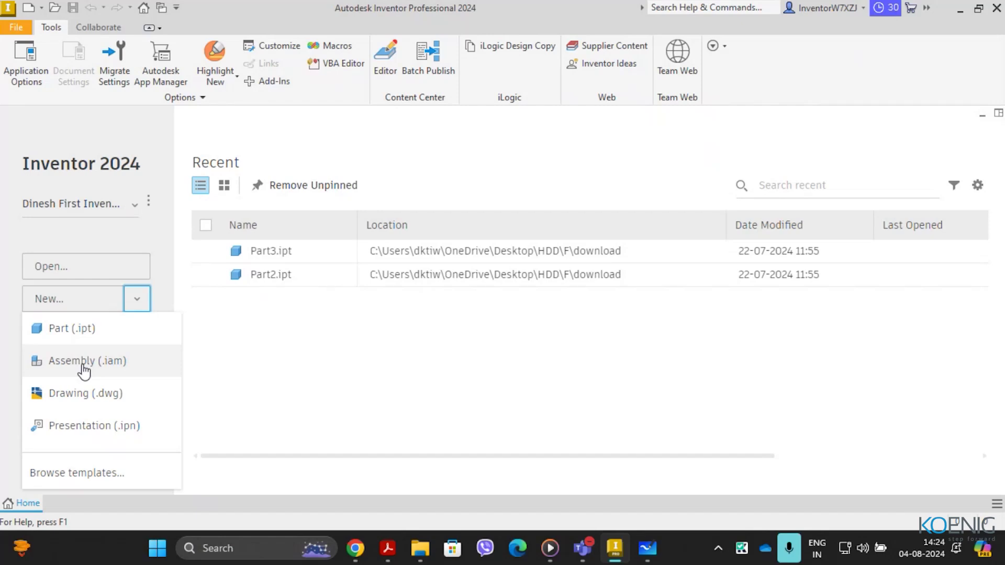
pyautogui.click(111, 375)
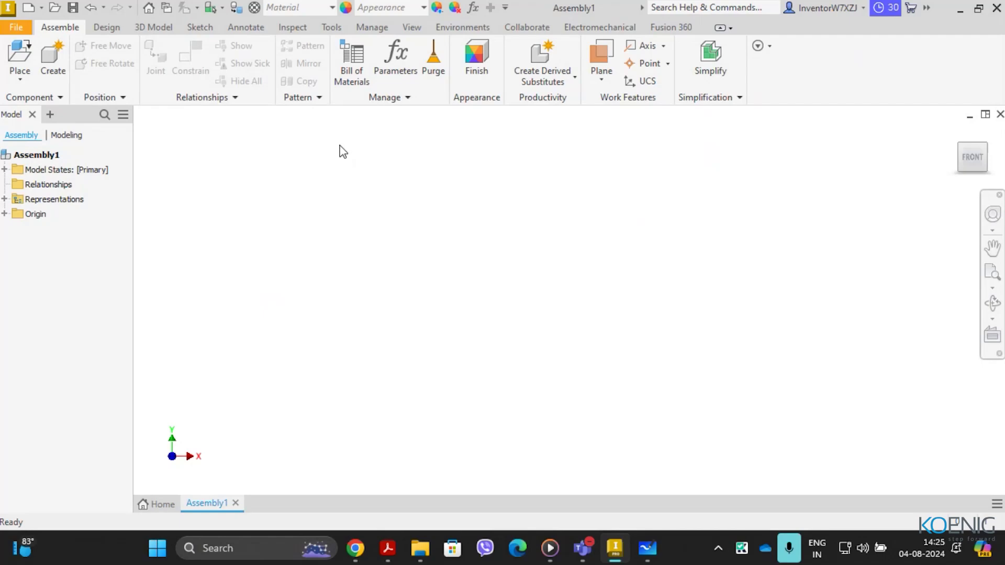
# Step: Review the default template's measurement units and drawing standard in Application Options without changing them, and close Assembly1
pyautogui.click(330, 30)
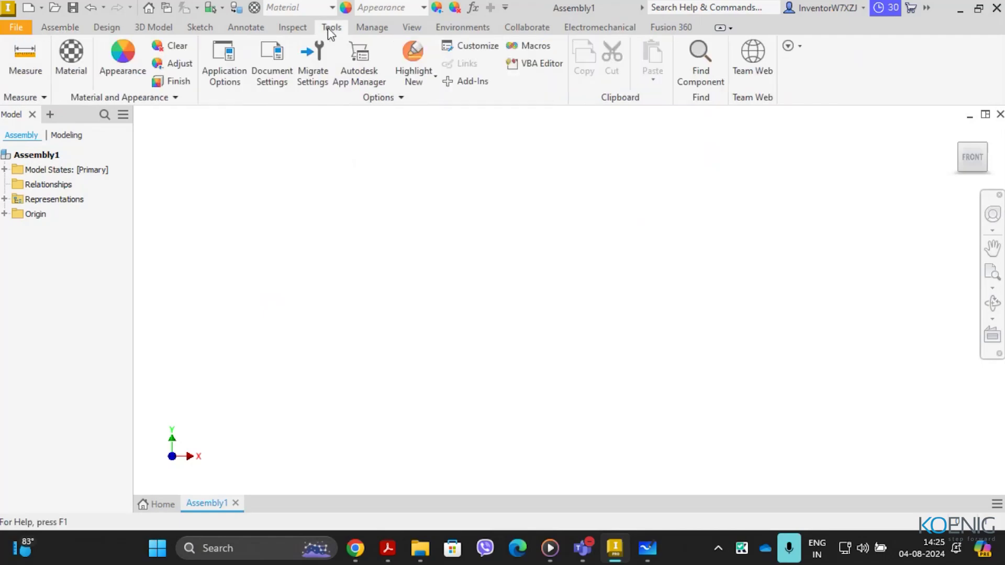
pyautogui.click(220, 80)
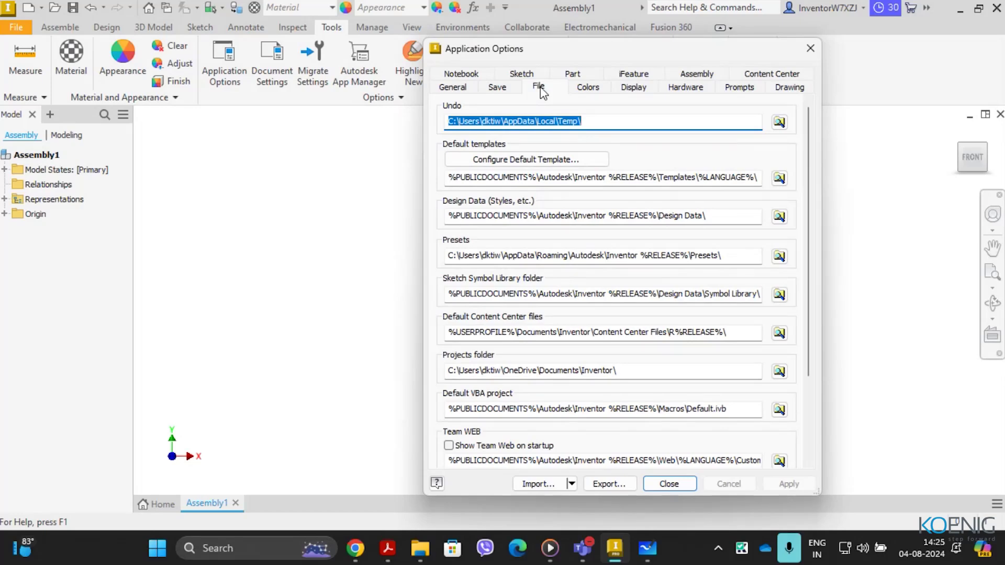
pyautogui.click(542, 90)
pyautogui.click(554, 162)
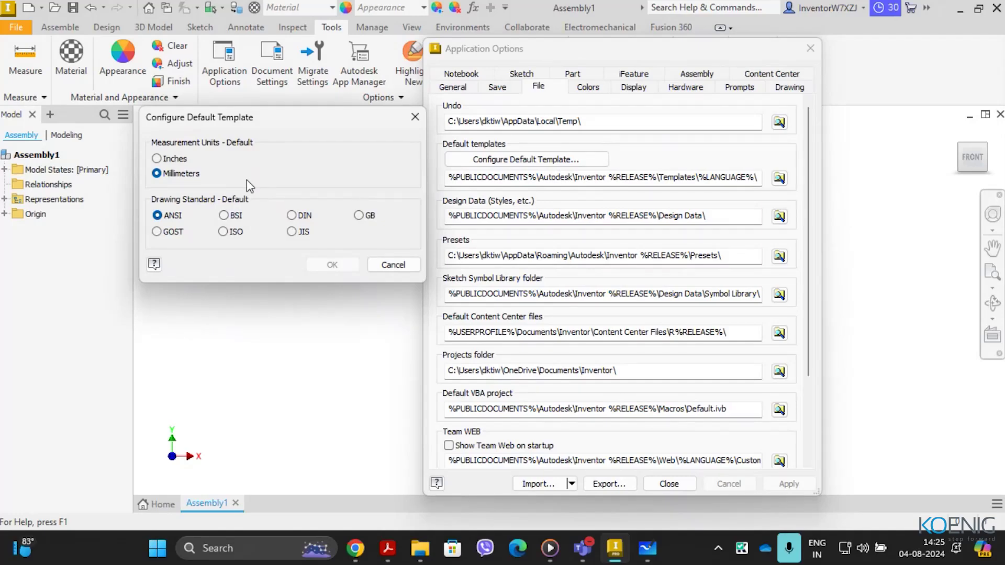
pyautogui.click(395, 268)
pyautogui.click(669, 484)
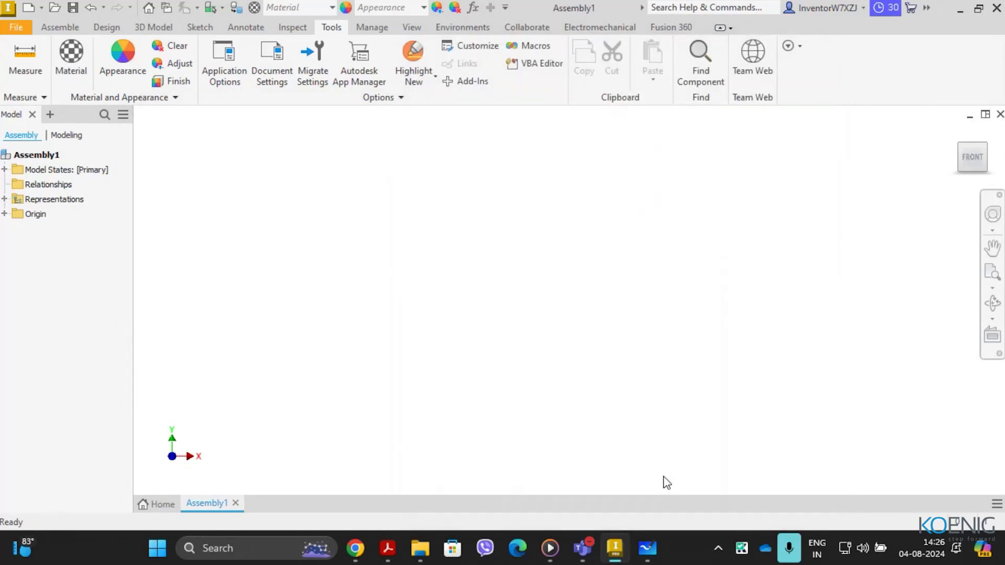
pyautogui.click(237, 504)
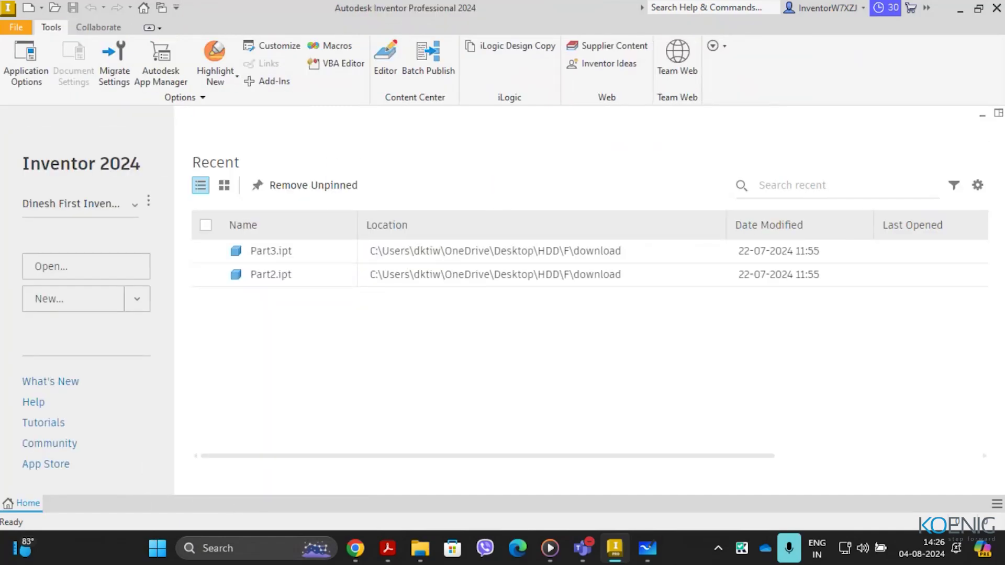
# Step: Create a new assembly from the Metric Standard (mm).iam template and close it
pyautogui.click(28, 9)
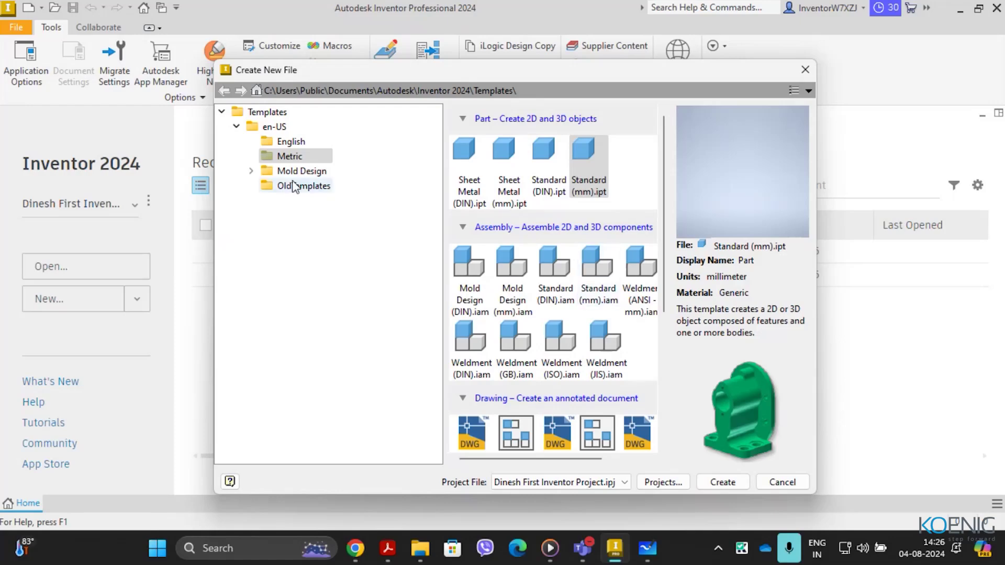
pyautogui.click(282, 157)
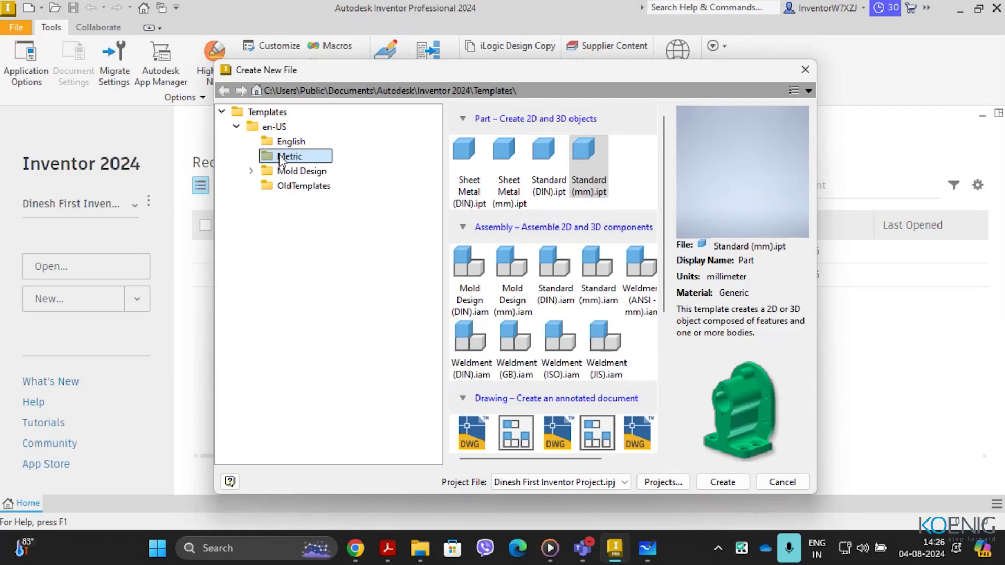
pyautogui.click(220, 112)
pyautogui.click(221, 111)
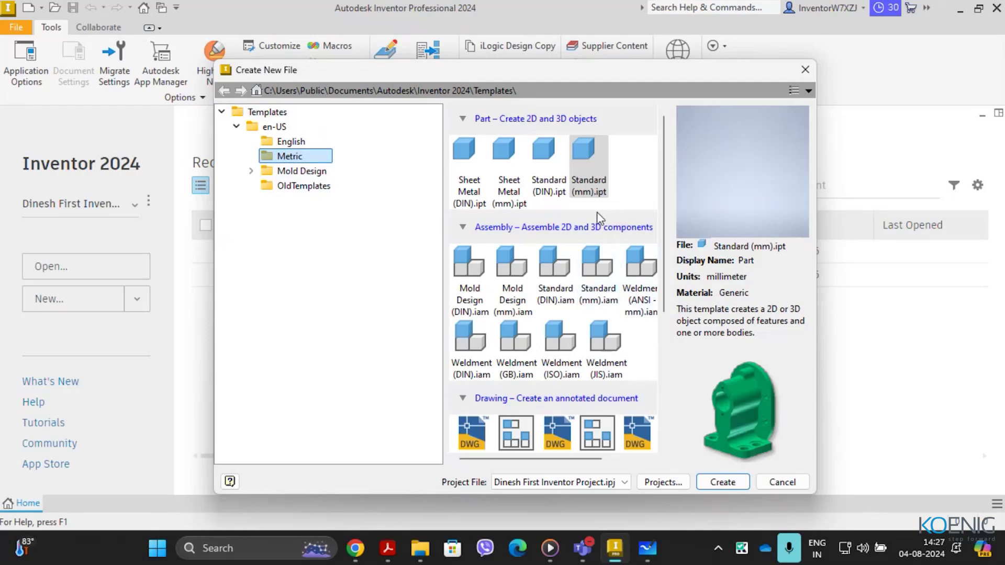
pyautogui.click(597, 178)
pyautogui.click(601, 272)
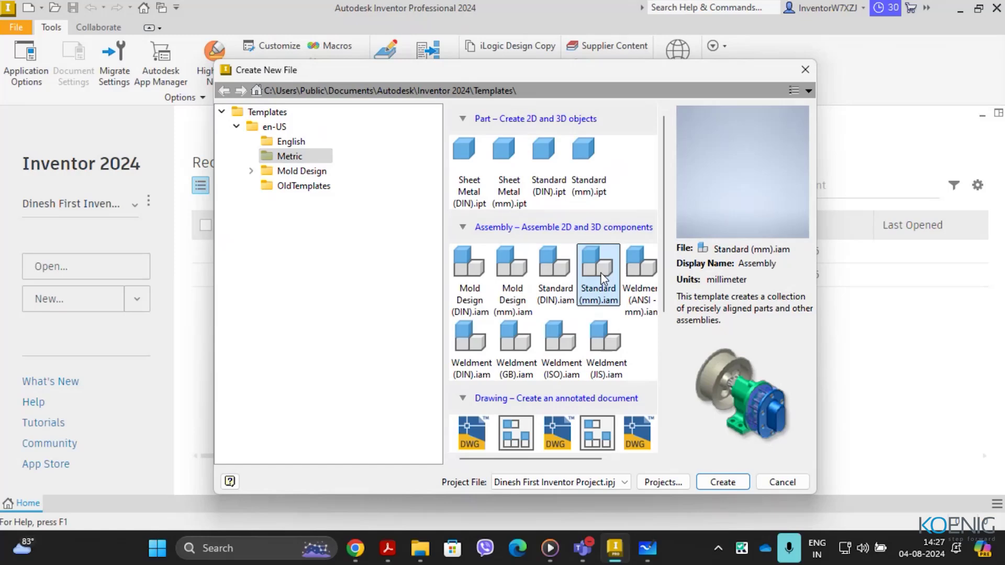
pyautogui.doubleClick(601, 272)
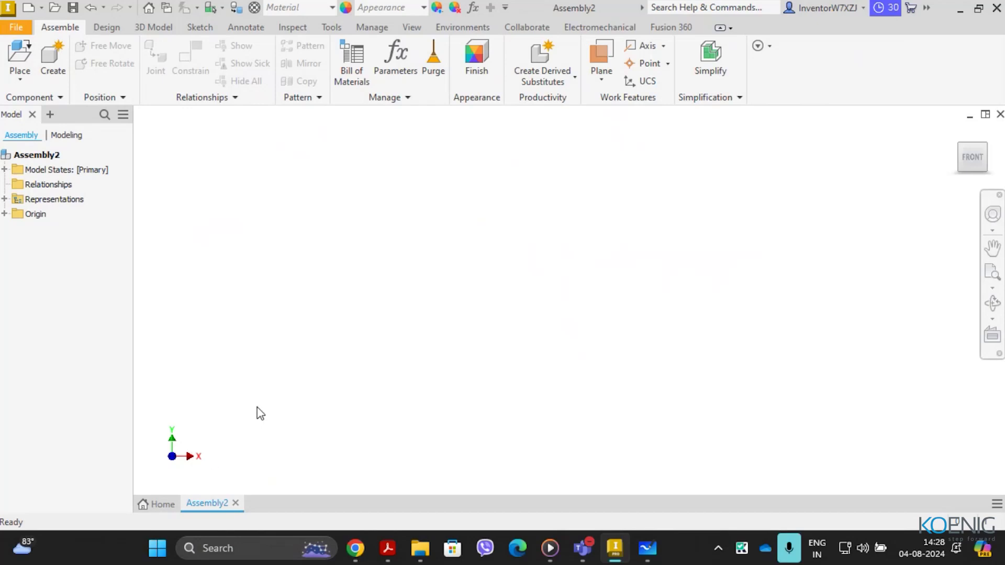
pyautogui.click(236, 504)
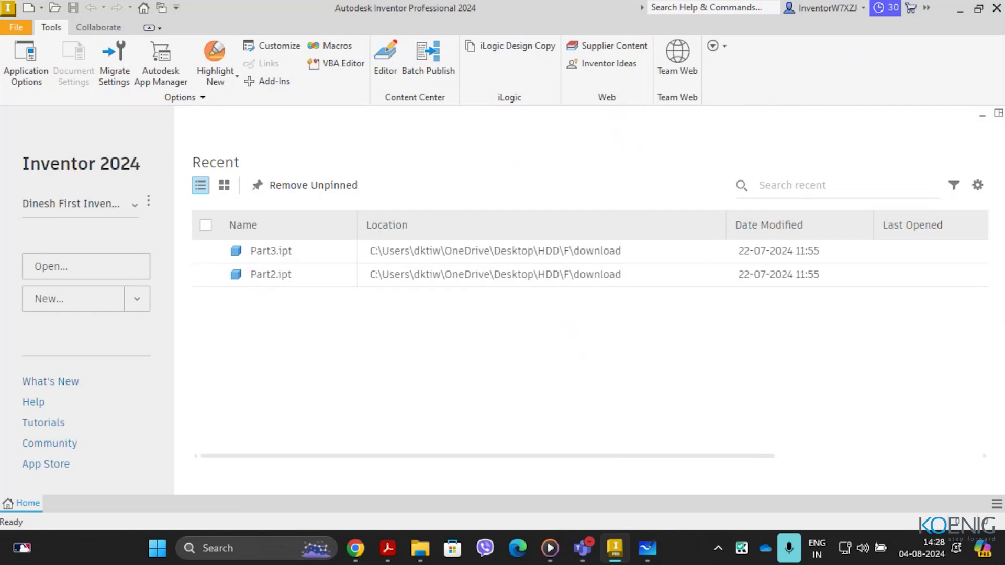
# Step: Compare the default new file types with the Metric assembly and drawing templates for new files, and leave without creating one
pyautogui.click(137, 304)
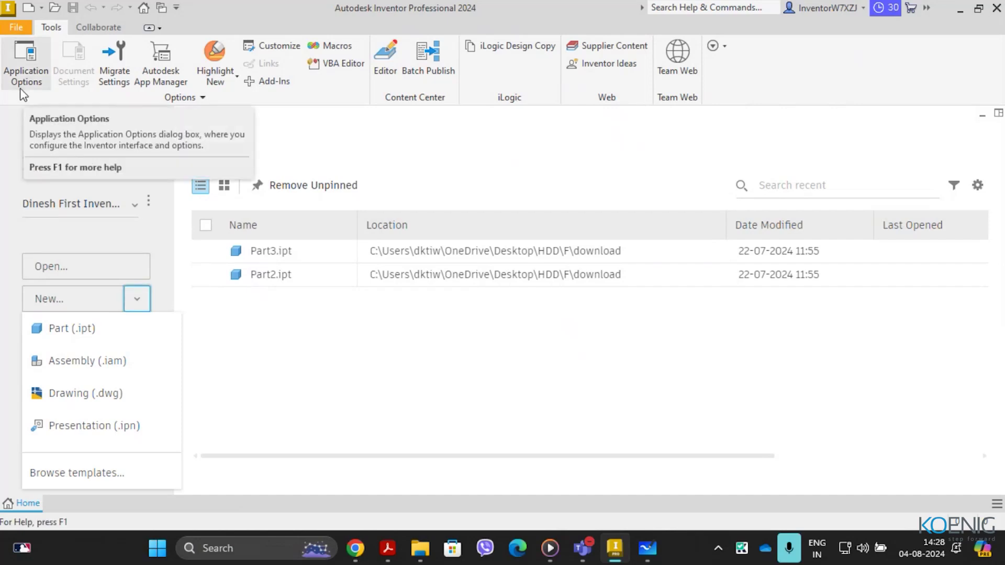
pyautogui.click(29, 8)
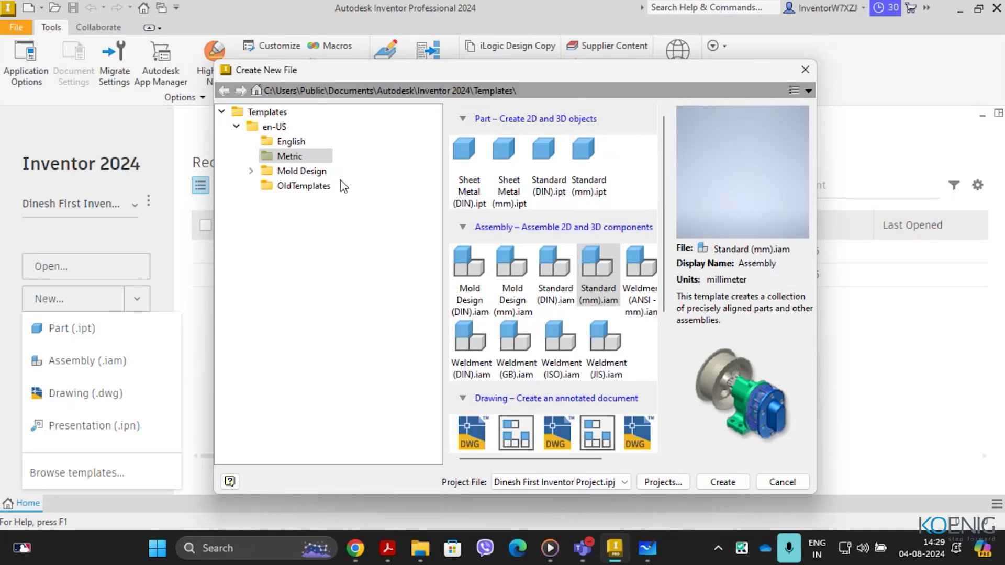
pyautogui.scroll(-2, 542, 298)
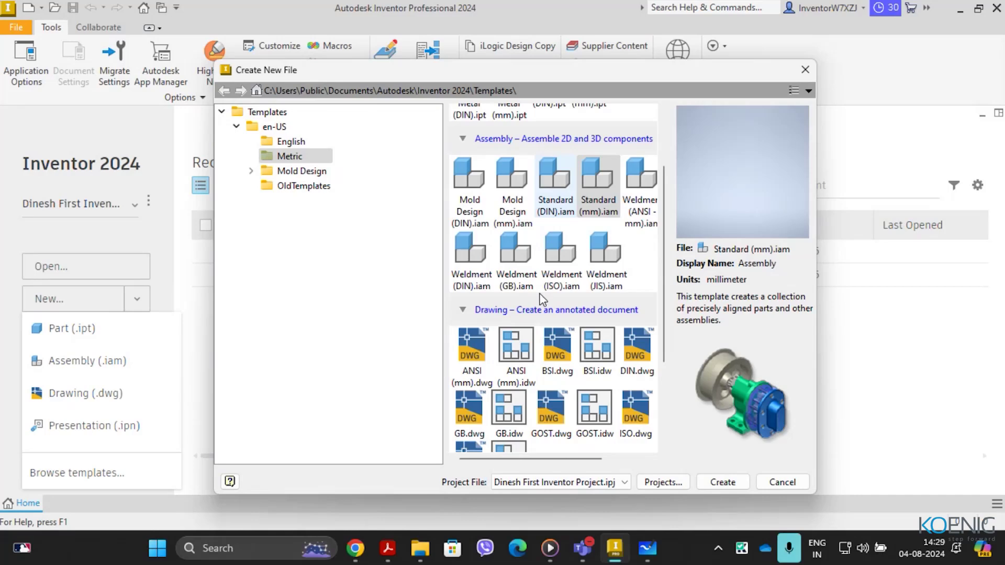
pyautogui.scroll(-1, 542, 299)
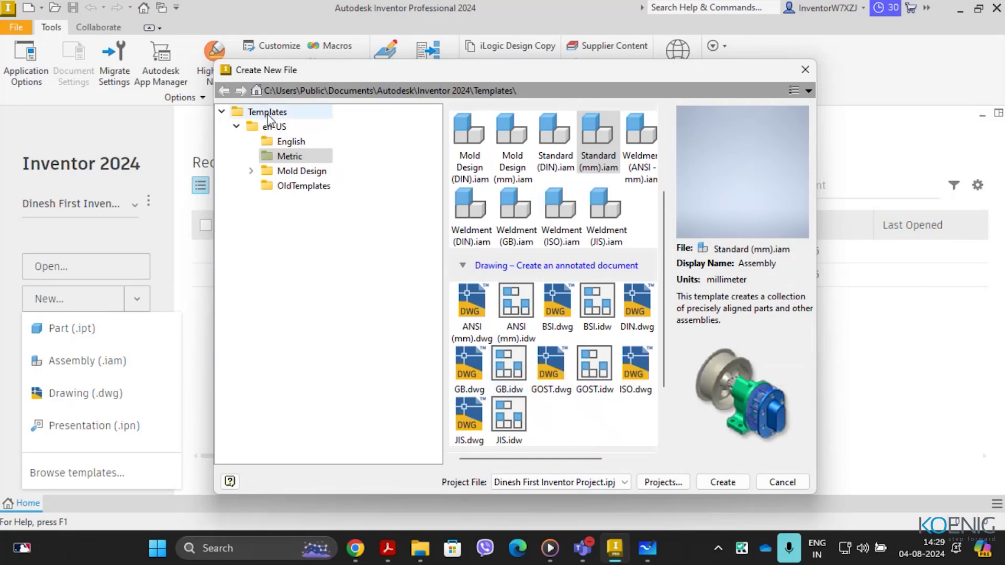
pyautogui.click(298, 157)
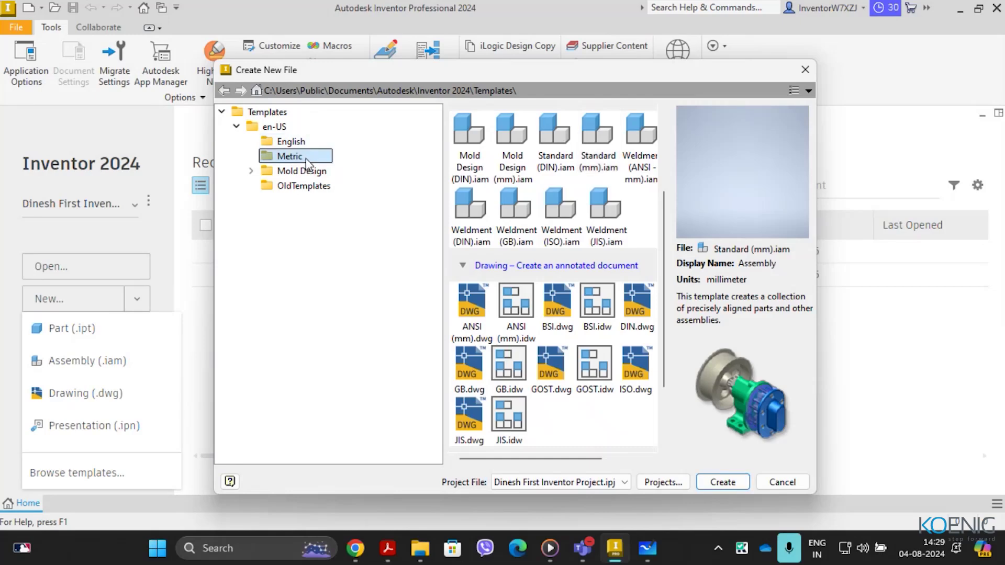
pyautogui.scroll(-1, 498, 297)
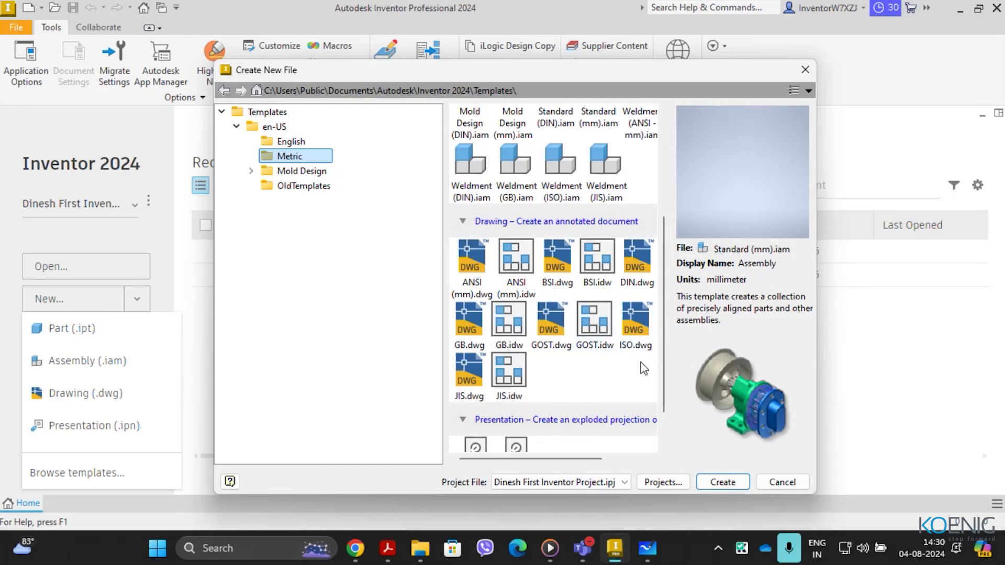
pyautogui.scroll(-1, 644, 368)
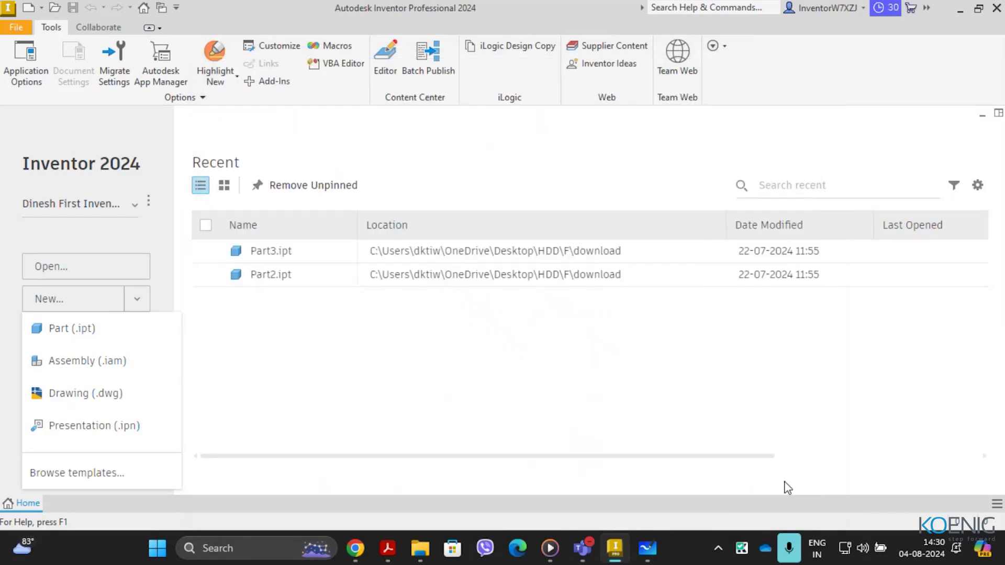
pyautogui.click(788, 482)
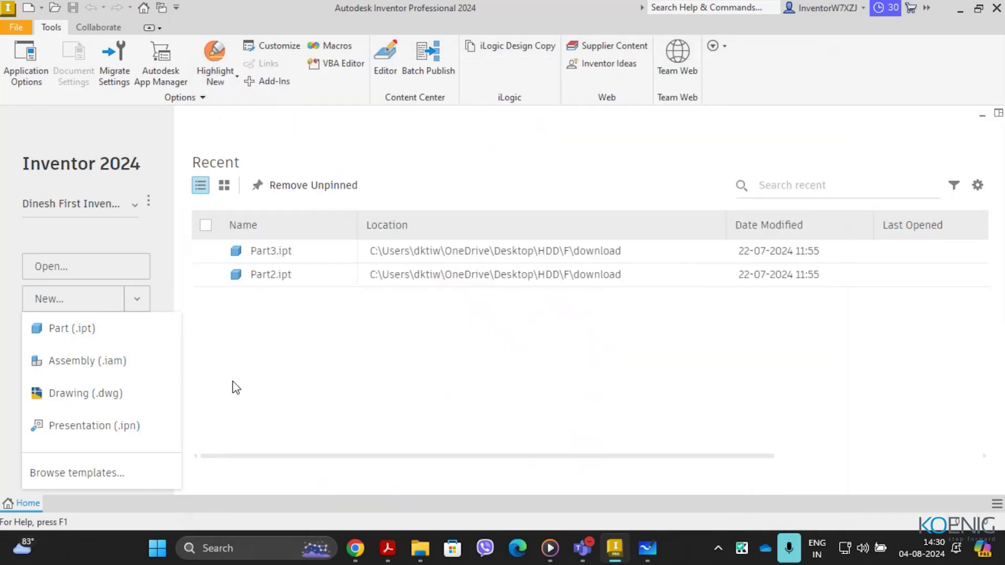
# Step: Create a new Drawing (.dwg) file from the default template and close it
pyautogui.click(97, 396)
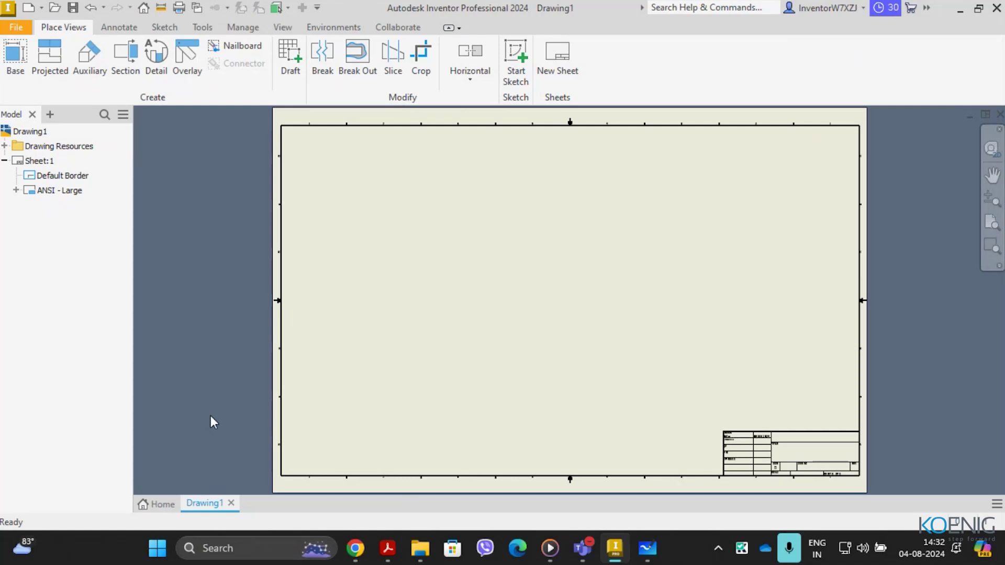
pyautogui.click(231, 503)
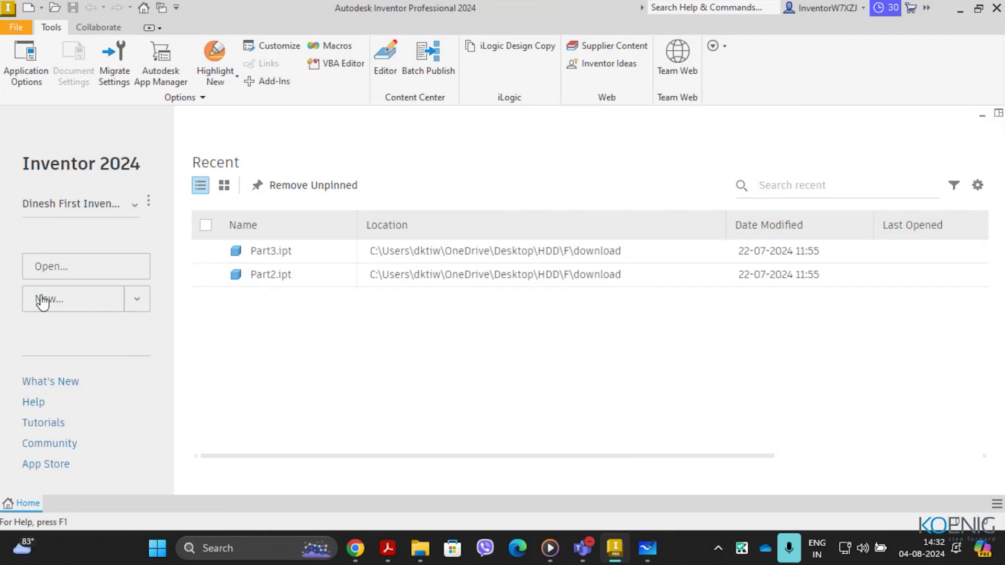
# Step: Create a new presentation from the Metric Standard (mm).ipn template without inserting a model, and close it
pyautogui.click(137, 306)
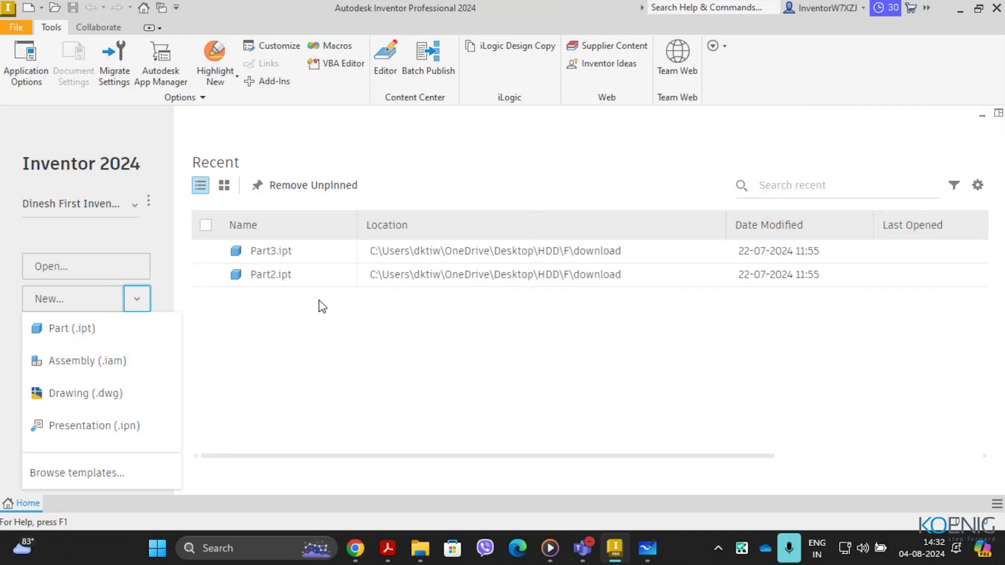
pyautogui.click(27, 9)
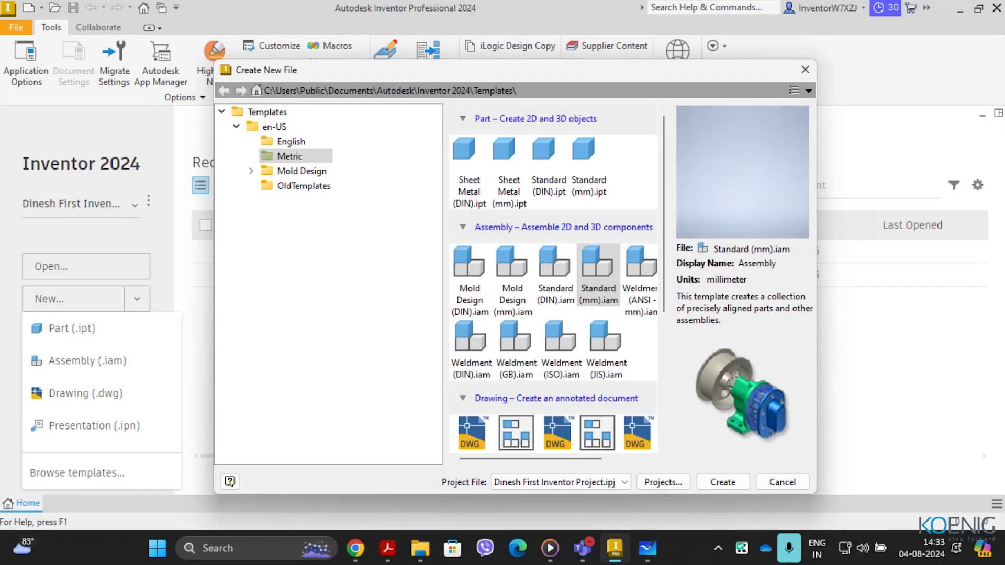
pyautogui.scroll(-4, 518, 362)
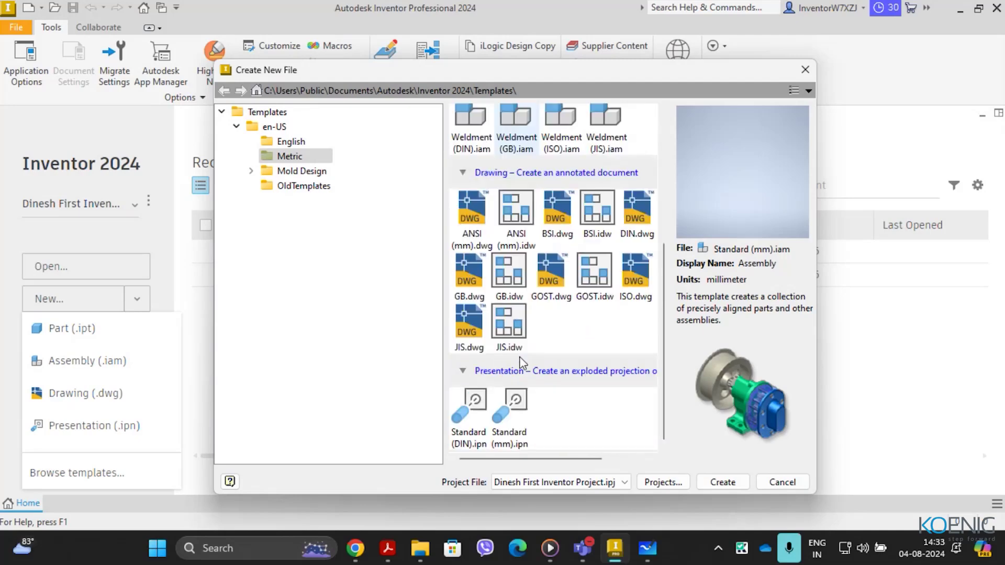
pyautogui.doubleClick(513, 427)
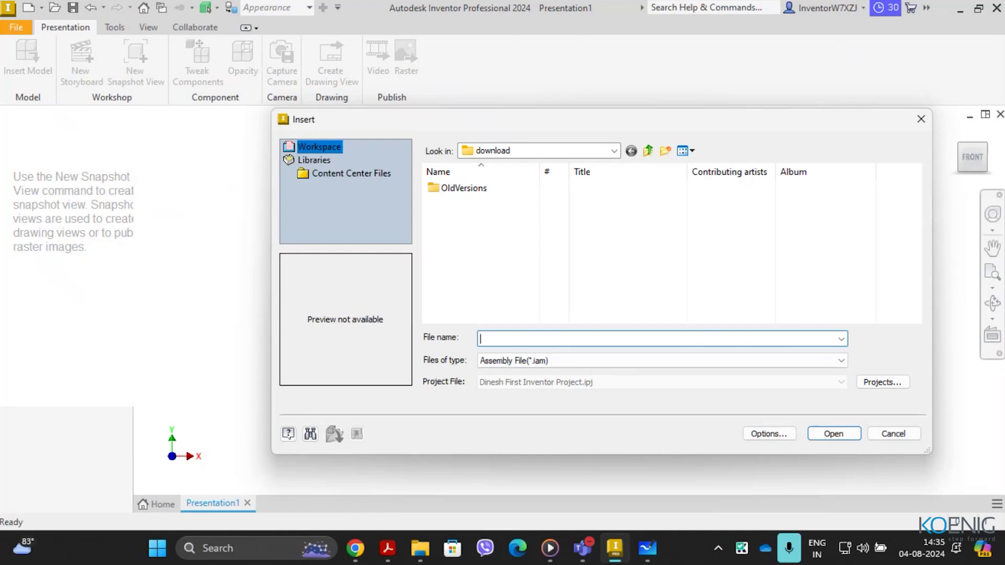
pyautogui.click(885, 435)
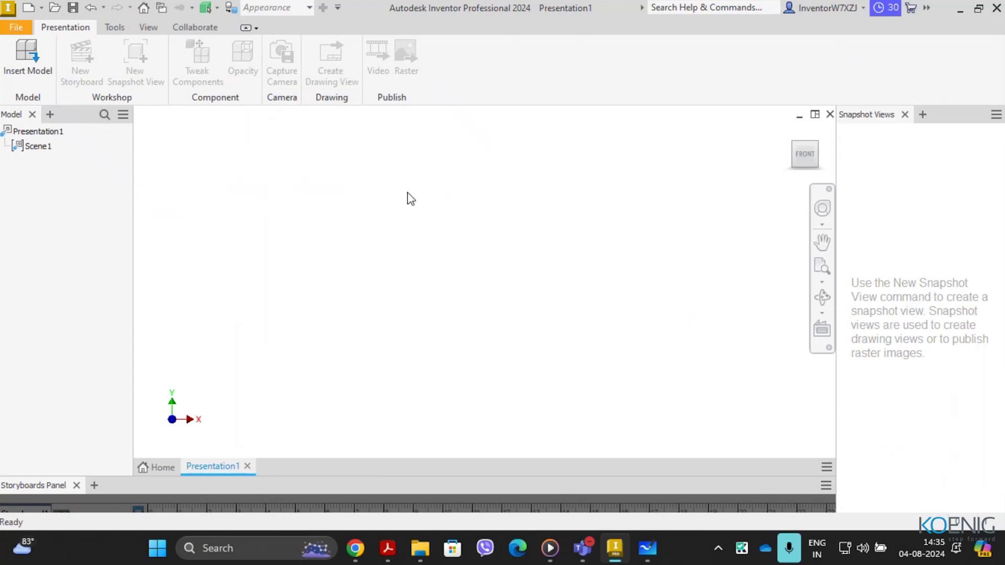
pyautogui.click(248, 466)
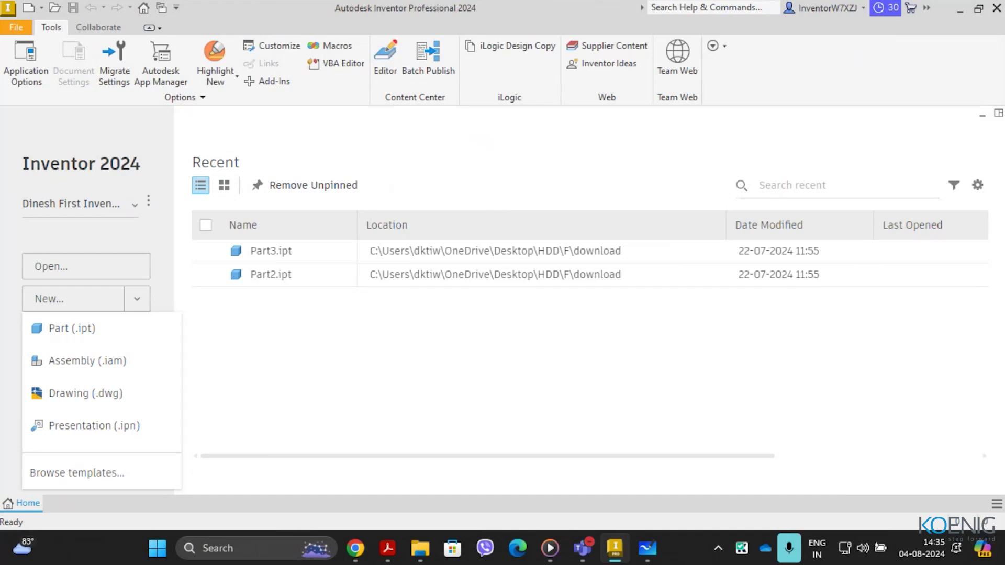
# Step: Switch to Microsoft Whiteboard and add the extensions .ipt to Part, .iam to Assembly, .idw, .dwg to Drawing and .ipn to Presentation
pyautogui.click(648, 549)
pyautogui.click(492, 245)
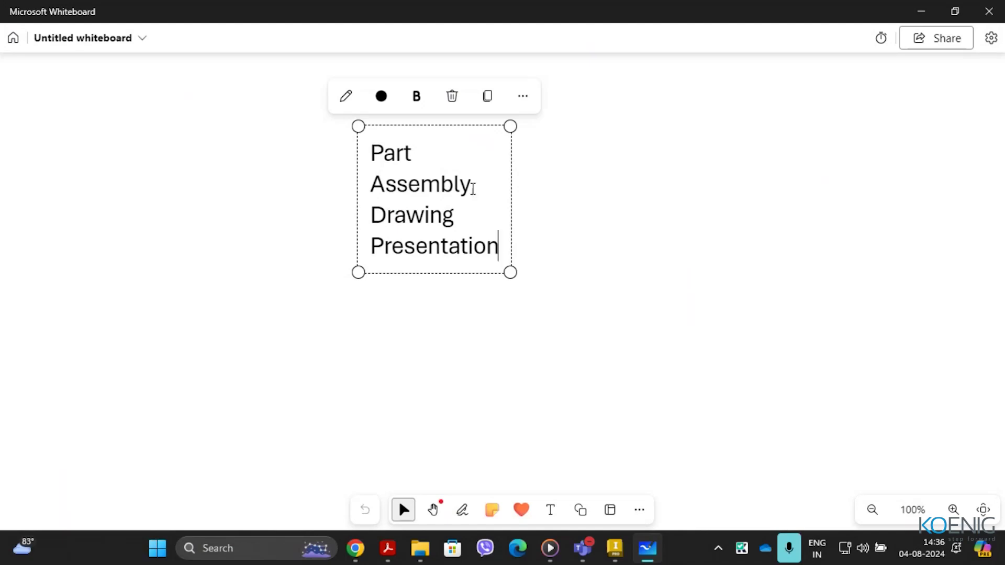
pyautogui.click(453, 149)
pyautogui.write('.ipt')
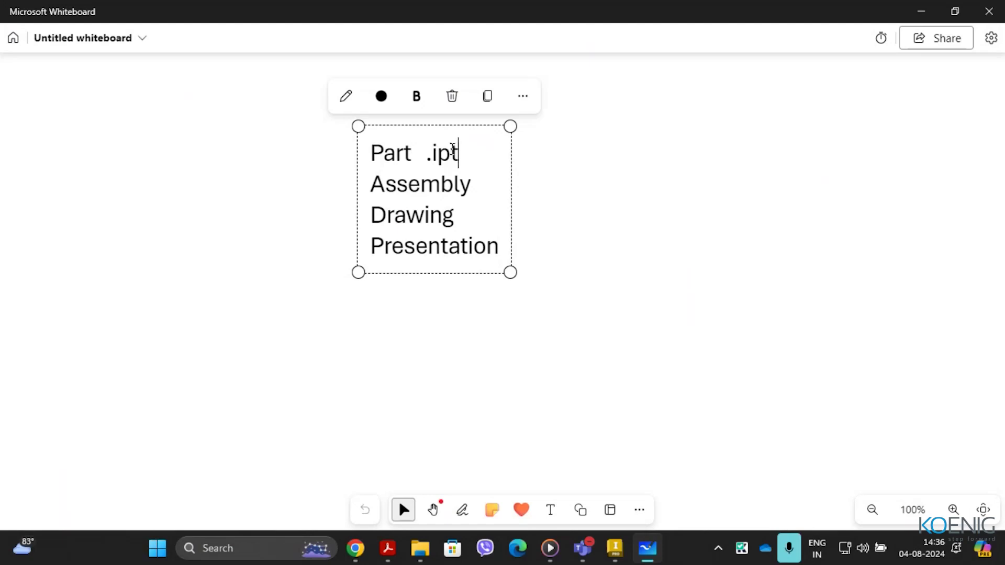
pyautogui.click(492, 188)
pyautogui.write('.iam')
pyautogui.click(474, 222)
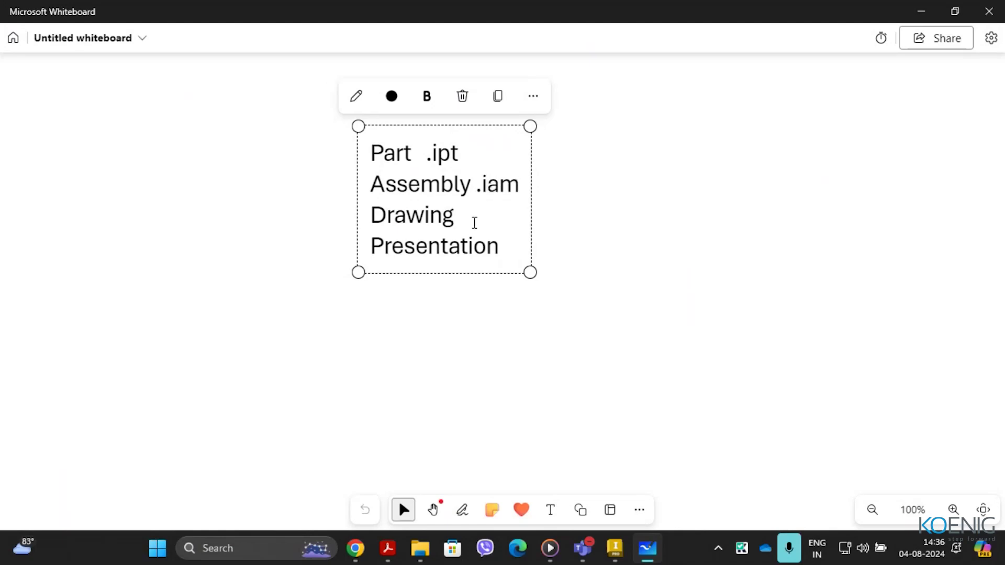
pyautogui.write('.idw, .dwg')
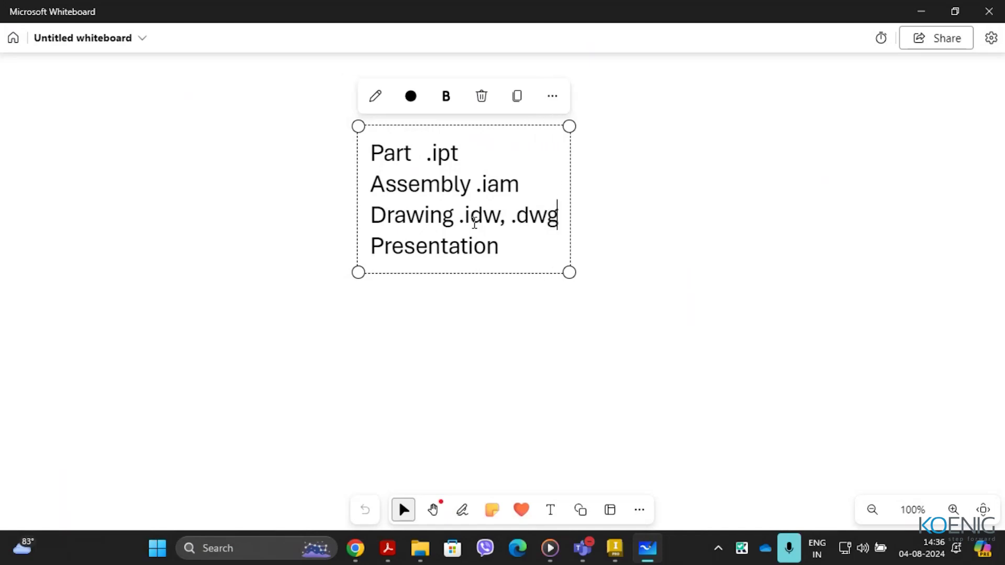
pyautogui.click(523, 246)
pyautogui.write('.ipn')
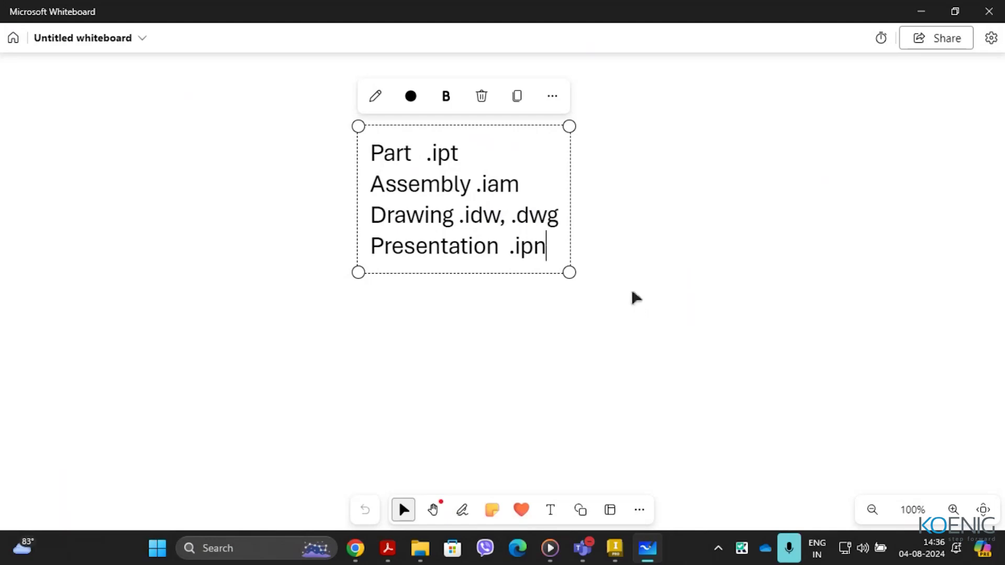
# Step: Highlight the words Part, Assembly, Presentation and Drawing one after another in the whiteboard list, and return to Inventor
pyautogui.moveTo(372, 153); pyautogui.dragTo(417, 157)
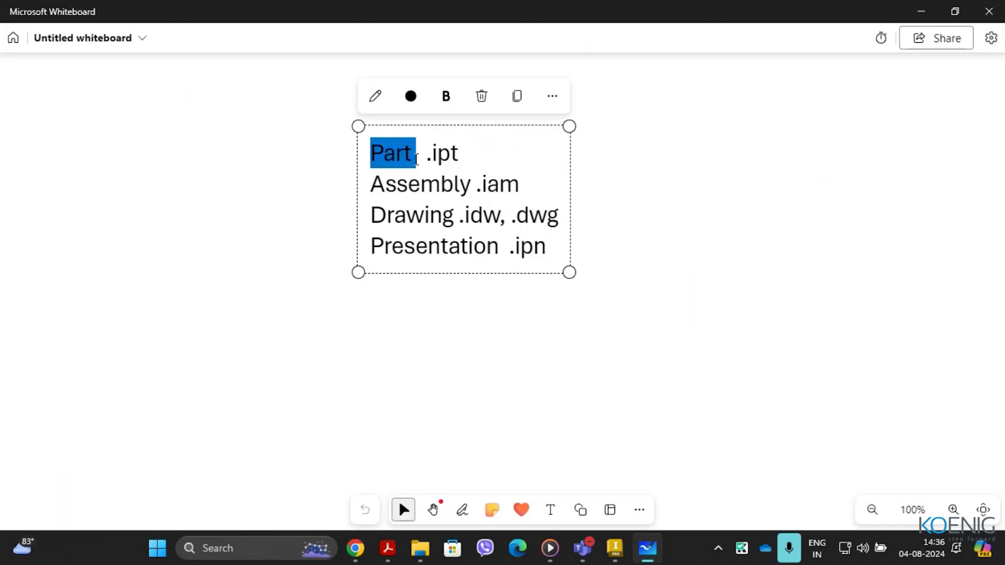
pyautogui.keyDown('ctrl'); pyautogui.moveTo(373, 184); pyautogui.dragTo(469, 193); pyautogui.keyUp('ctrl')
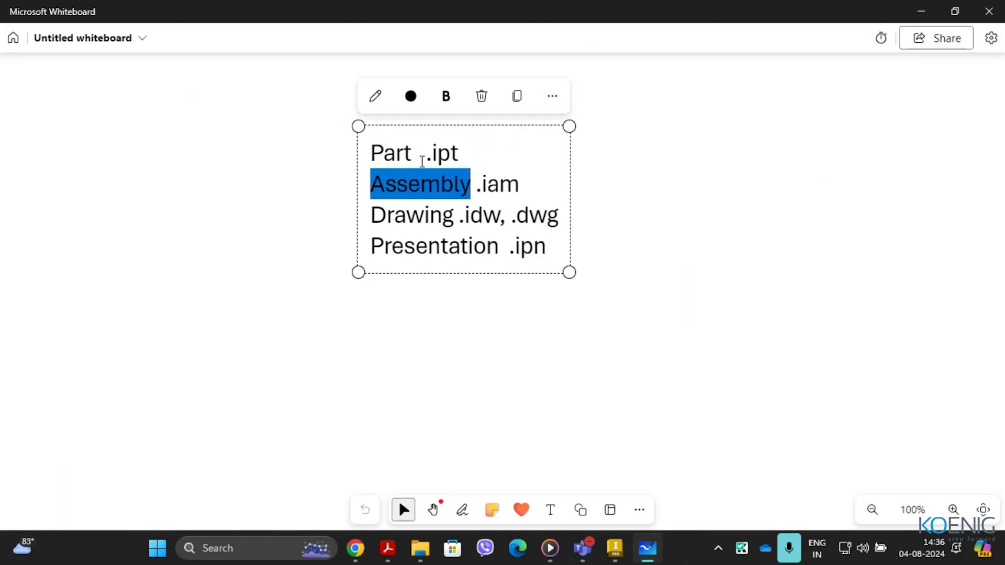
pyautogui.keyDown('ctrl'); pyautogui.moveTo(371, 245); pyautogui.dragTo(506, 245); pyautogui.keyUp('ctrl')
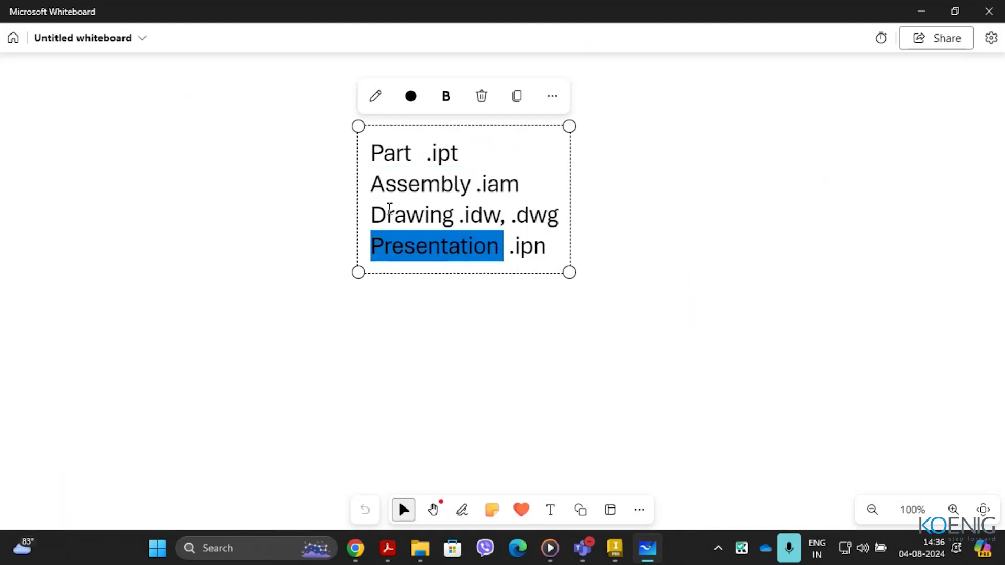
pyautogui.keyDown('ctrl'); pyautogui.moveTo(372, 214); pyautogui.dragTo(455, 219); pyautogui.keyUp('ctrl')
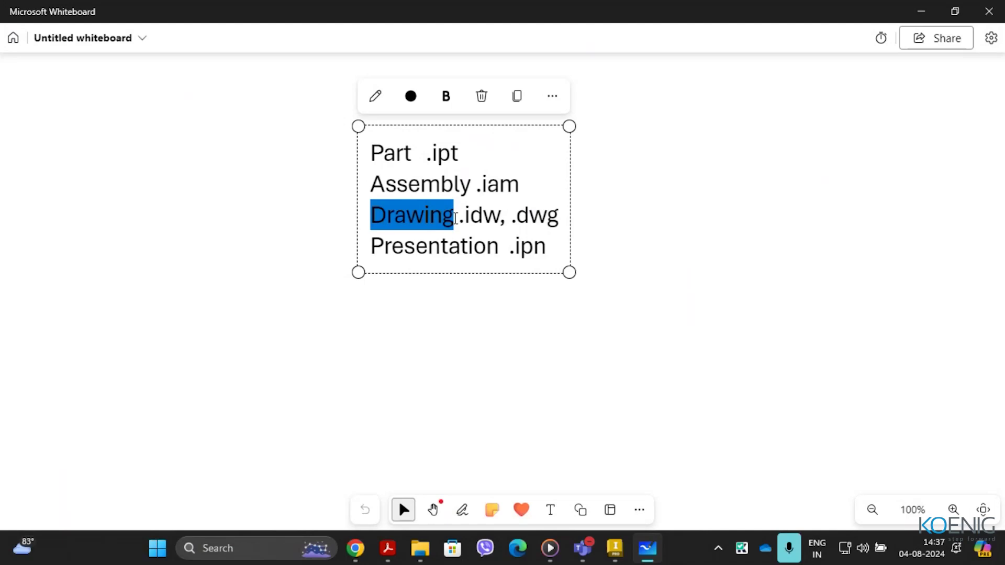
pyautogui.click(510, 371)
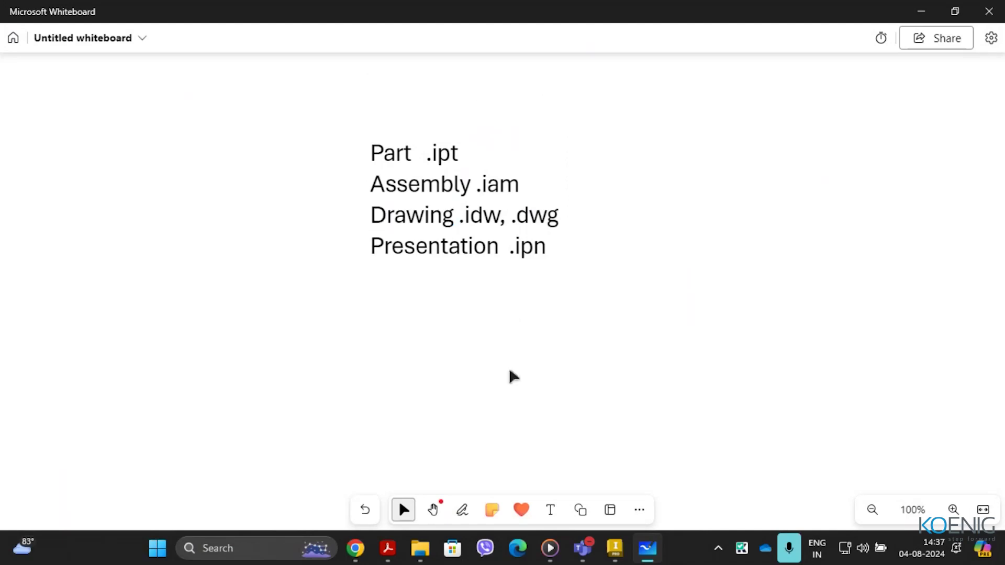
pyautogui.click(921, 12)
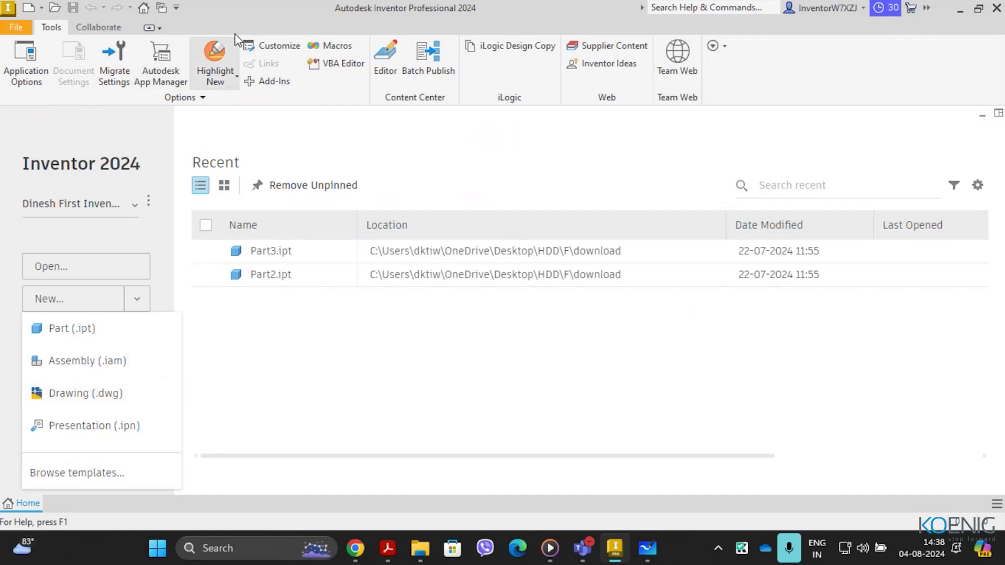
# Step: Review the Default project's settings against those of the active project, and leave the project list without switching projects
pyautogui.click(162, 9)
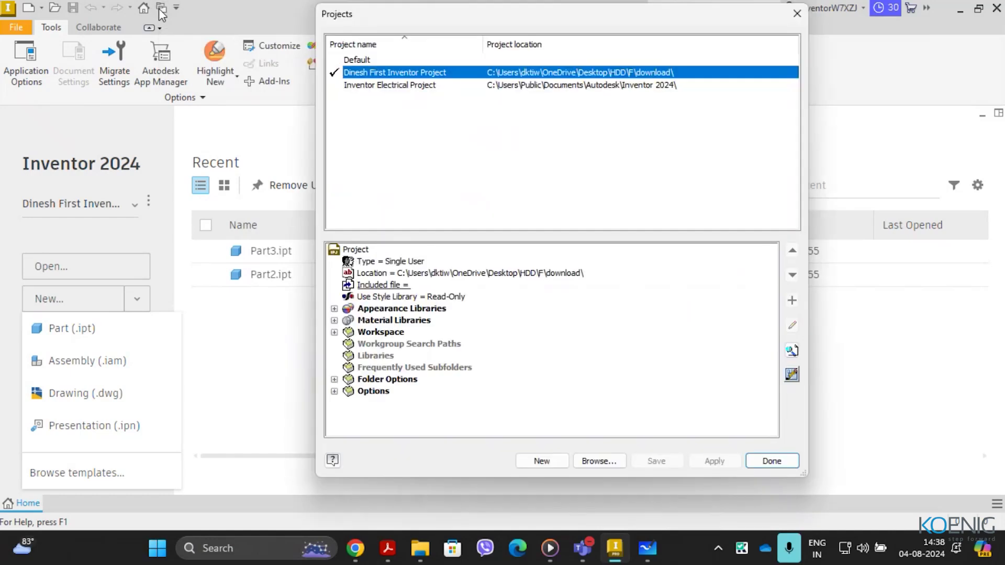
pyautogui.moveTo(358, 18); pyautogui.dragTo(326, 61)
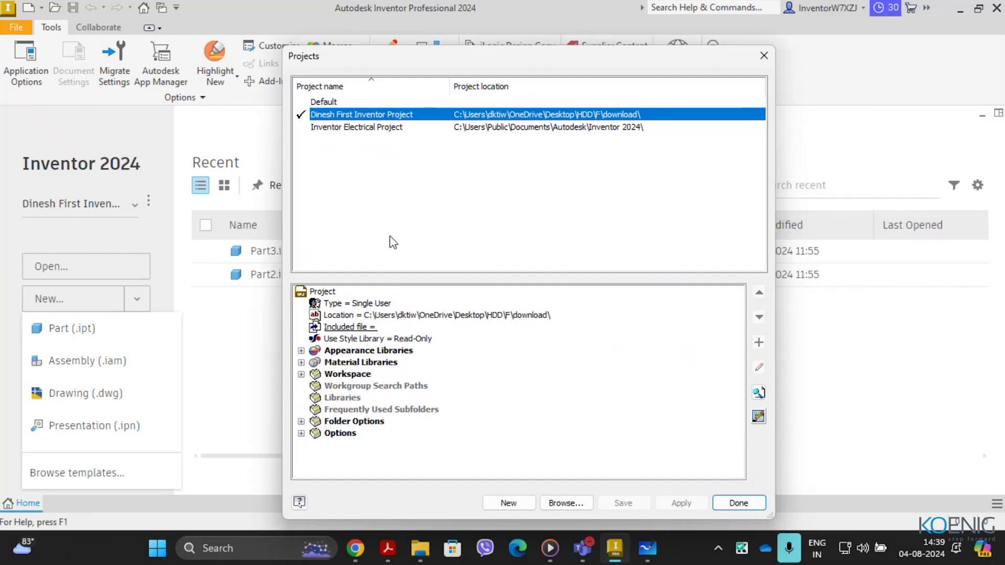
pyautogui.click(336, 102)
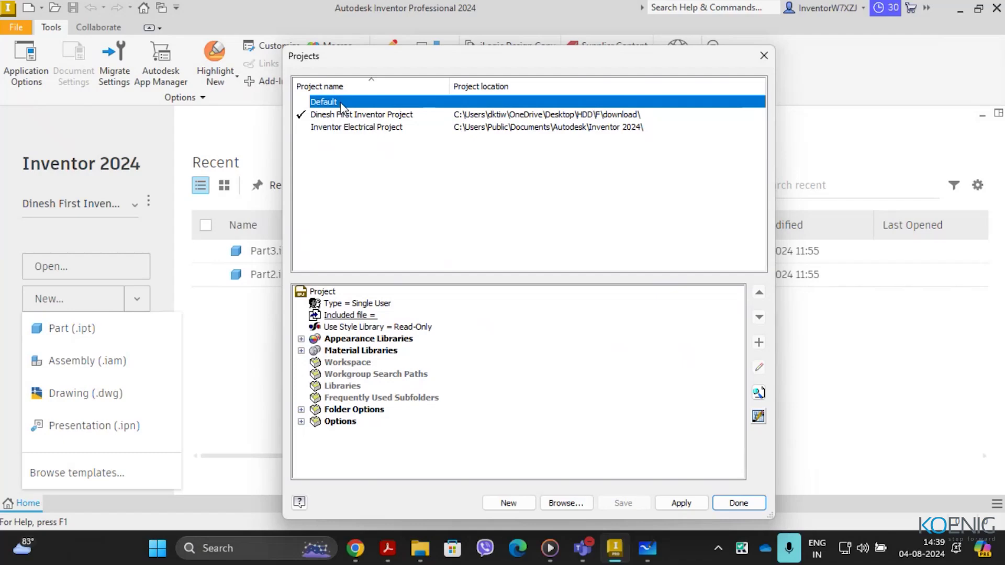
pyautogui.click(306, 117)
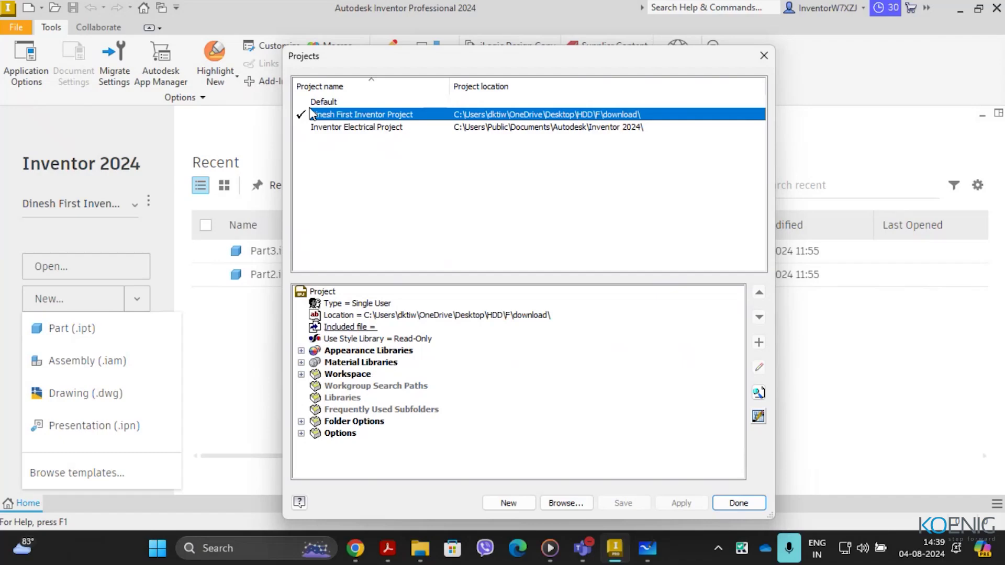
pyautogui.click(320, 102)
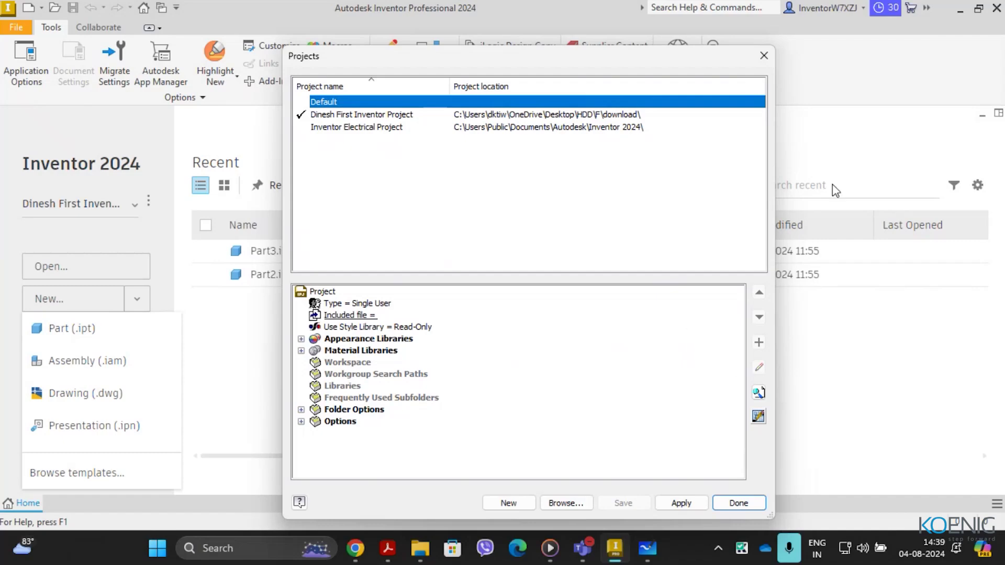
pyautogui.click(762, 59)
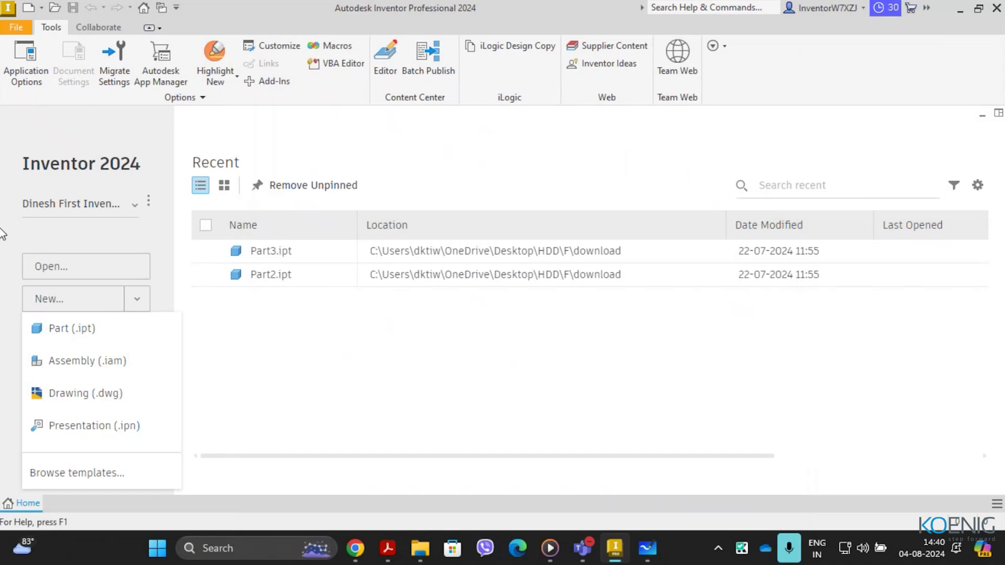
# Step: Start a new single-user project from the project settings and enter the trainer's first name as its name
pyautogui.click(150, 203)
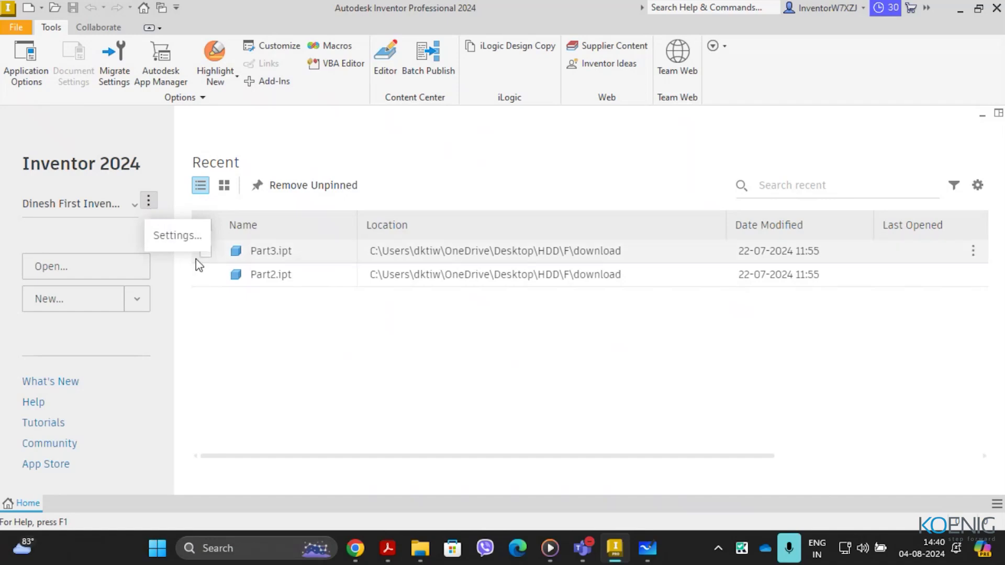
pyautogui.click(180, 236)
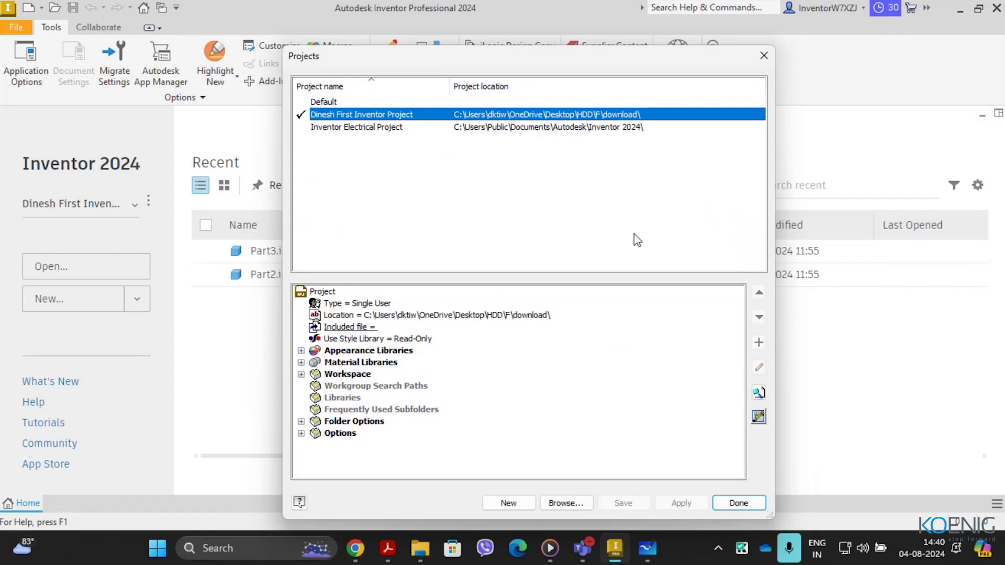
pyautogui.click(510, 504)
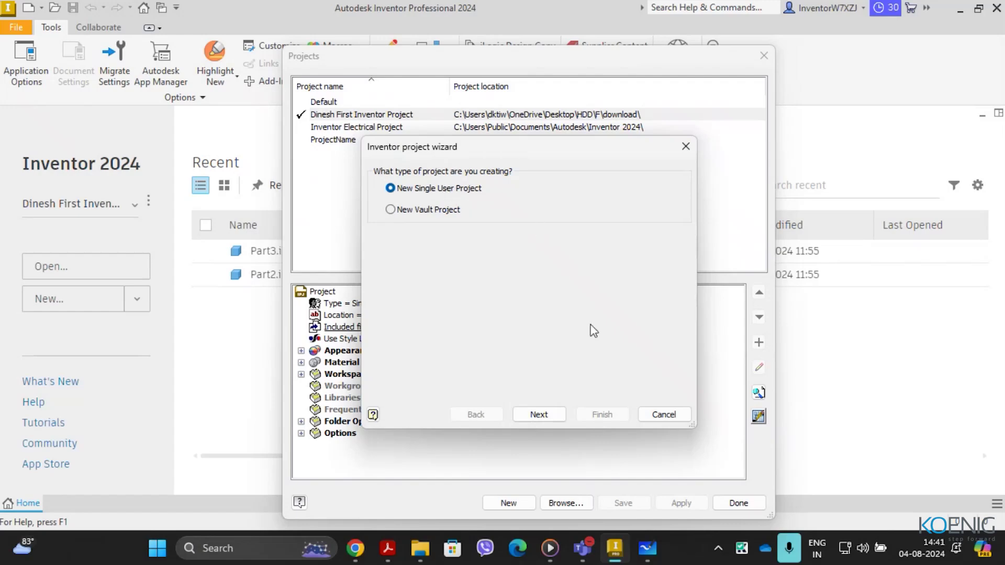
pyautogui.click(539, 416)
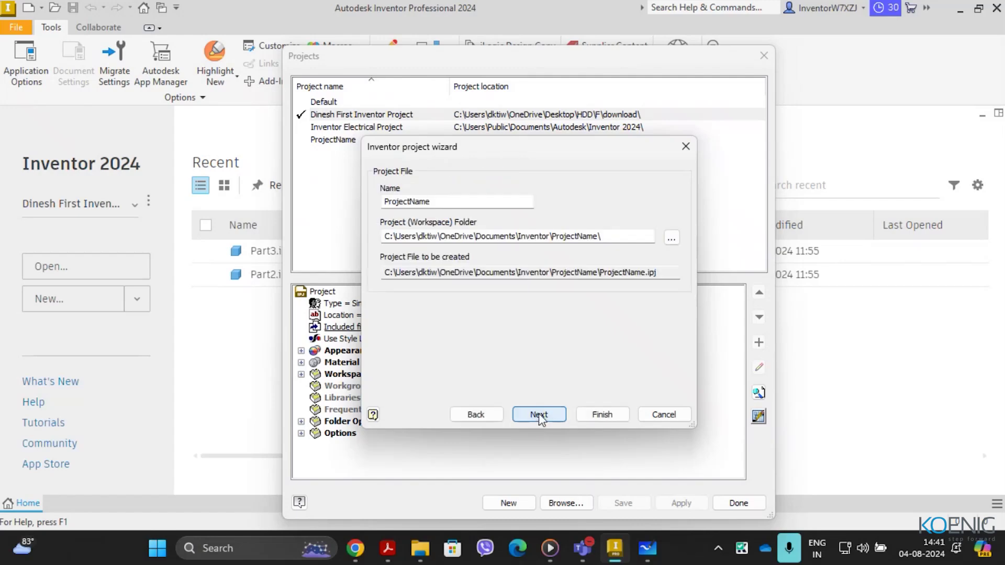
pyautogui.click(454, 202)
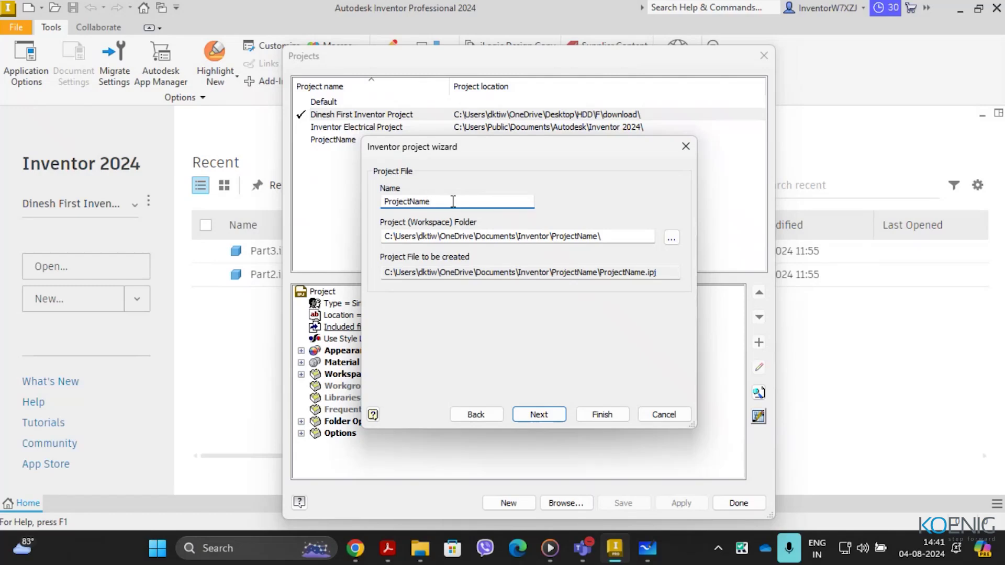
pyautogui.press('BackSpace')
pyautogui.press('BackSpace')
pyautogui.press('BackSpace')
pyautogui.press('BackSpace')
pyautogui.press('BackSpace')
pyautogui.press('BackSpace')
pyautogui.press('BackSpace')
pyautogui.press('BackSpace')
pyautogui.press('BackSpace')
pyautogui.press('BackSpace')
pyautogui.press('BackSpace')
pyautogui.write('D')
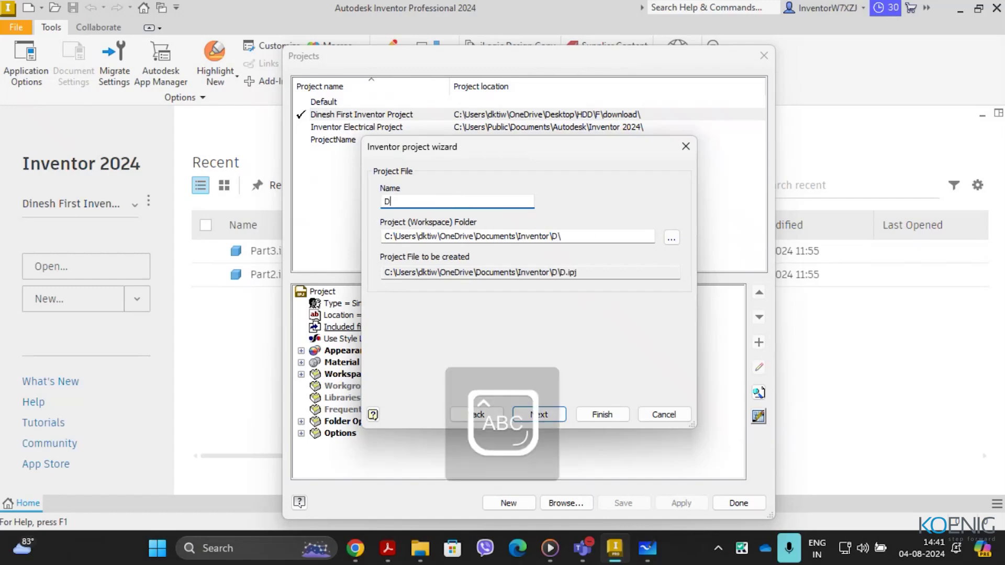
pyautogui.write('eene')
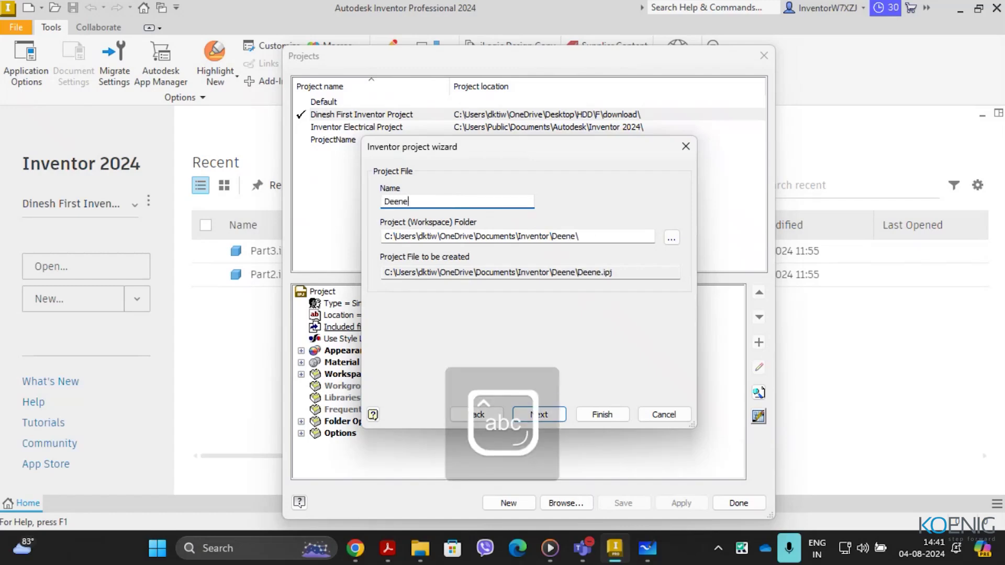
pyautogui.write('sh')
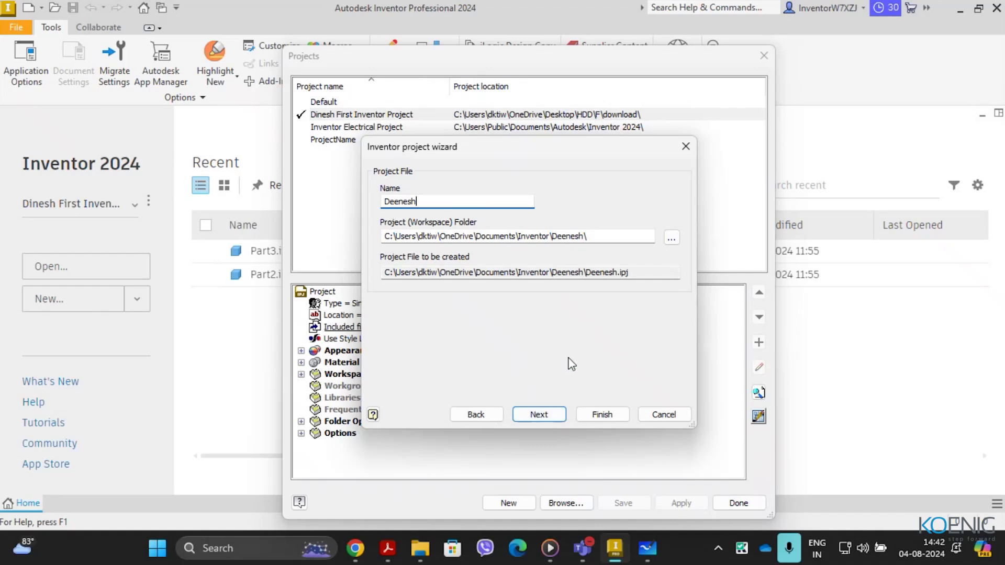
# Step: Set the new project's workspace folder to Tech Call inside the desktop's HDD folder
pyautogui.click(672, 240)
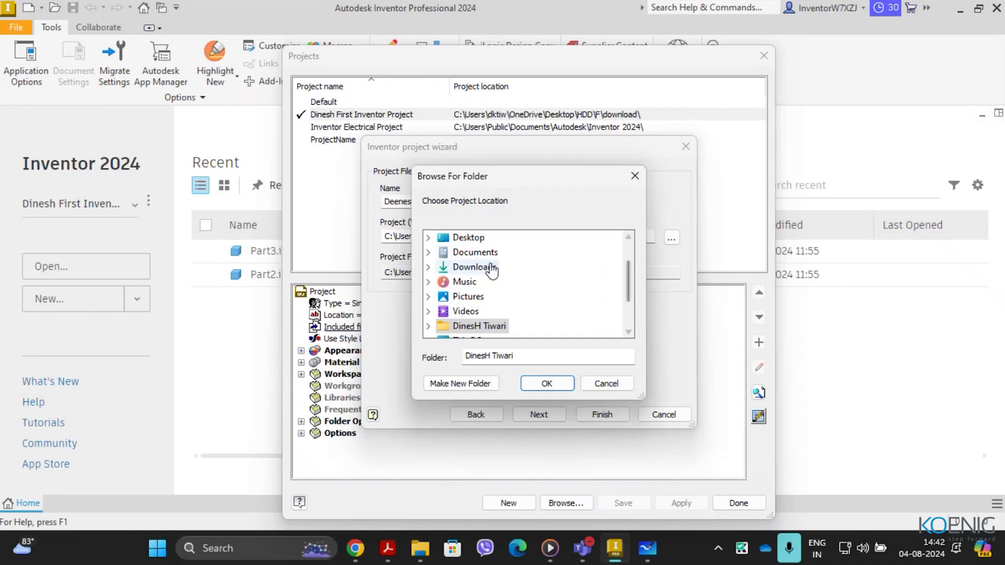
pyautogui.click(480, 242)
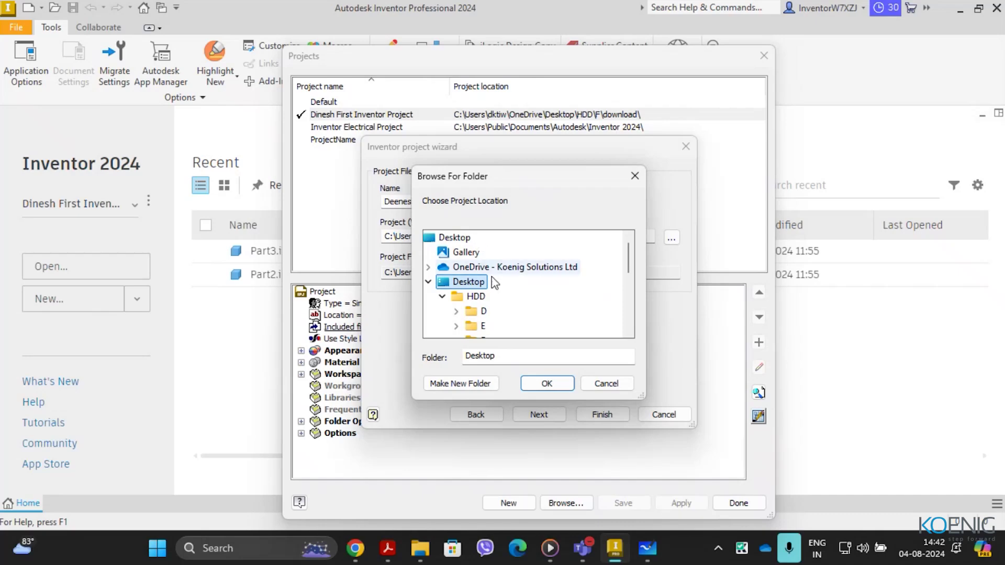
pyautogui.scroll(-4, 491, 321)
pyautogui.scroll(2, 489, 315)
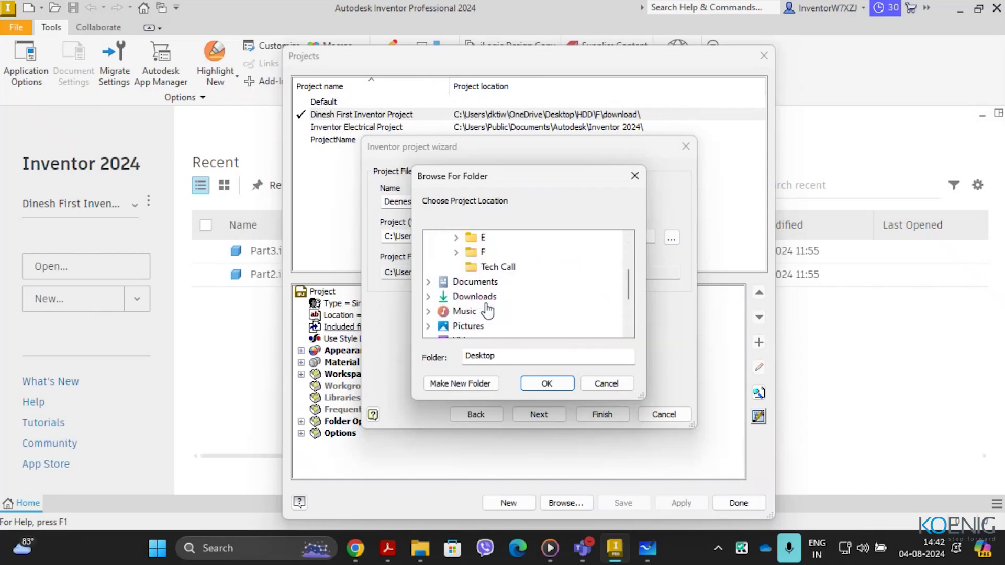
pyautogui.click(492, 268)
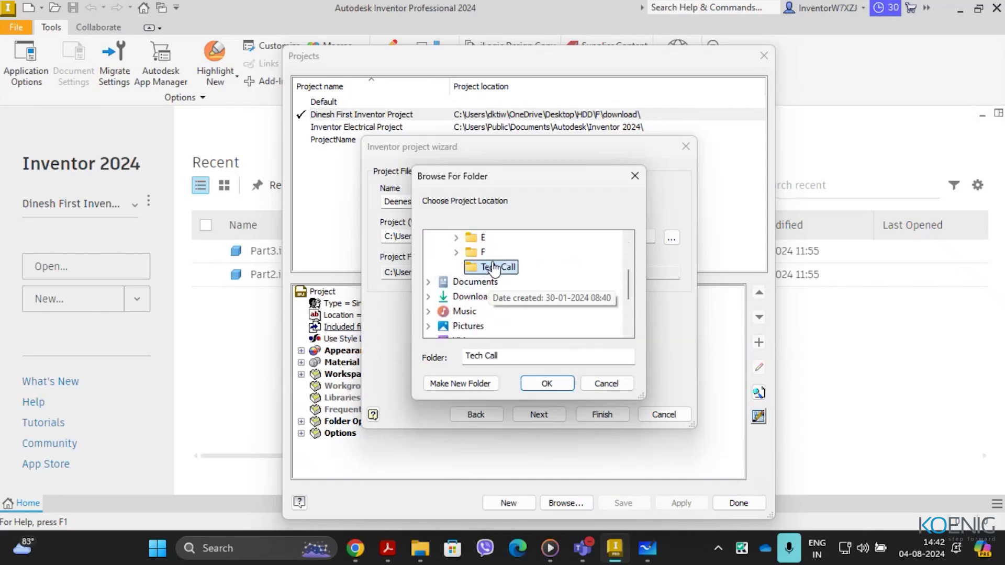
pyautogui.click(552, 387)
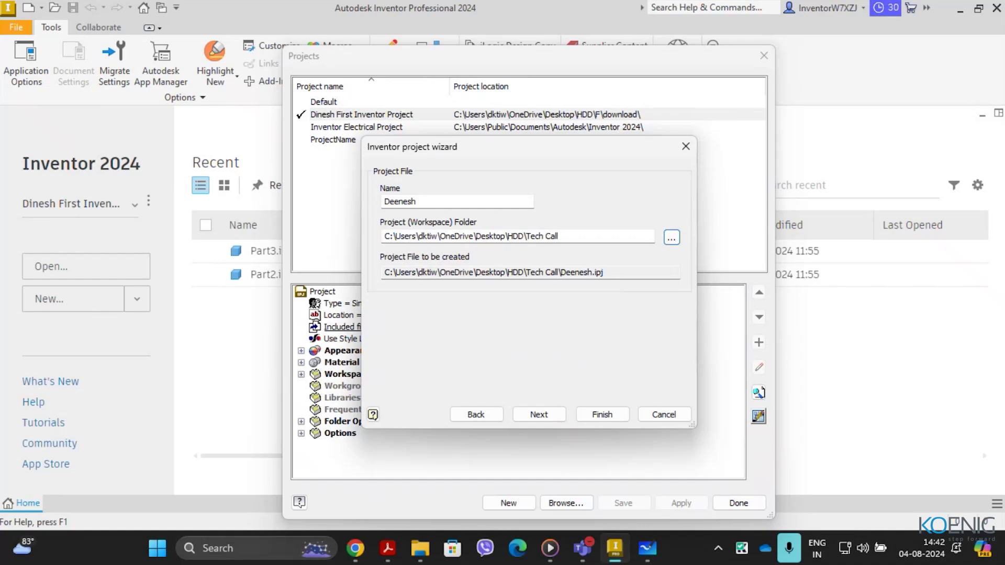
# Step: Finish creating the project without adding any libraries, and close the project list
pyautogui.click(536, 419)
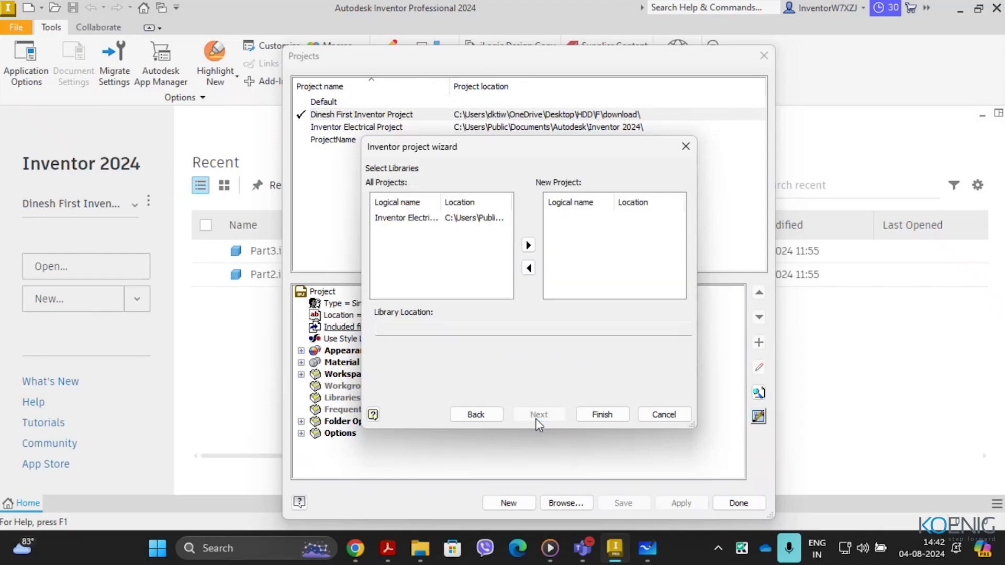
pyautogui.click(602, 415)
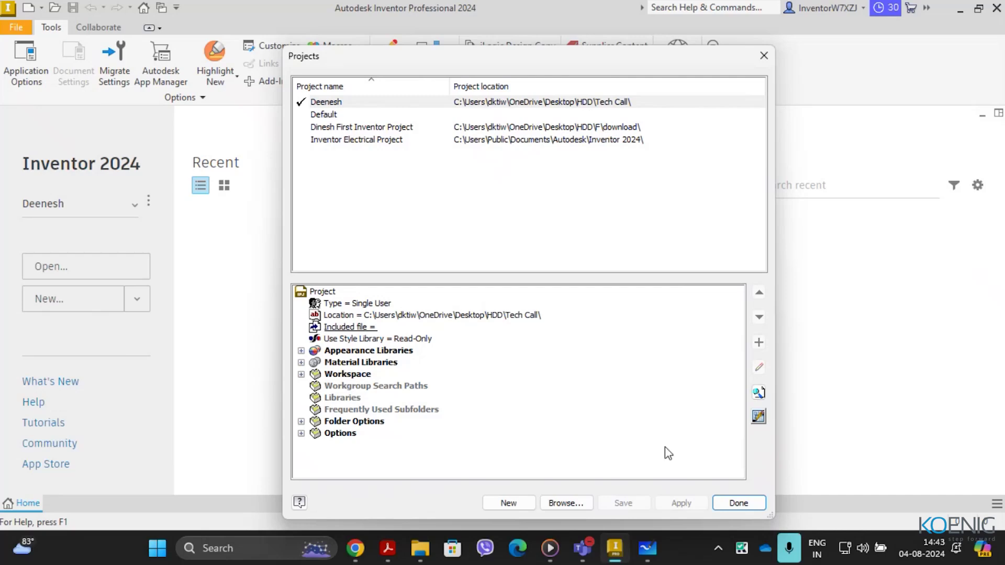
pyautogui.click(739, 503)
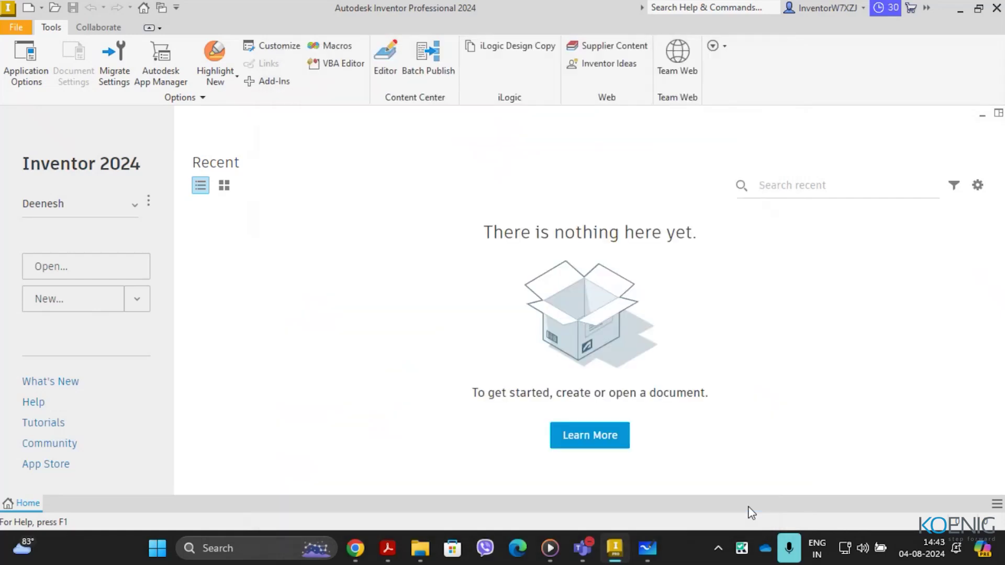